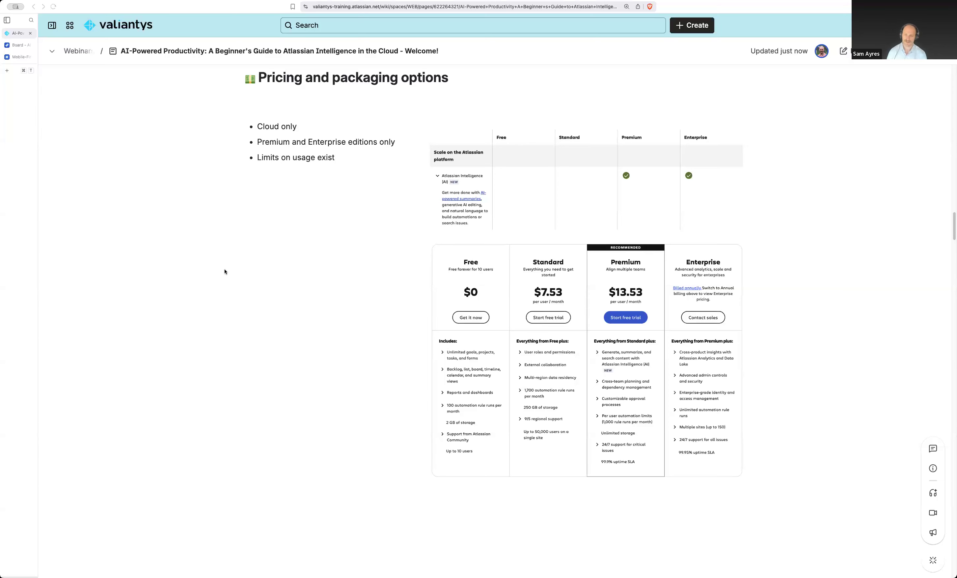
- Review the pricing and packaging options and continue to the Features walkthrough section of the webinar page
scroll(228, 275, "down", 2)
scroll(465, 373, "down", 15)
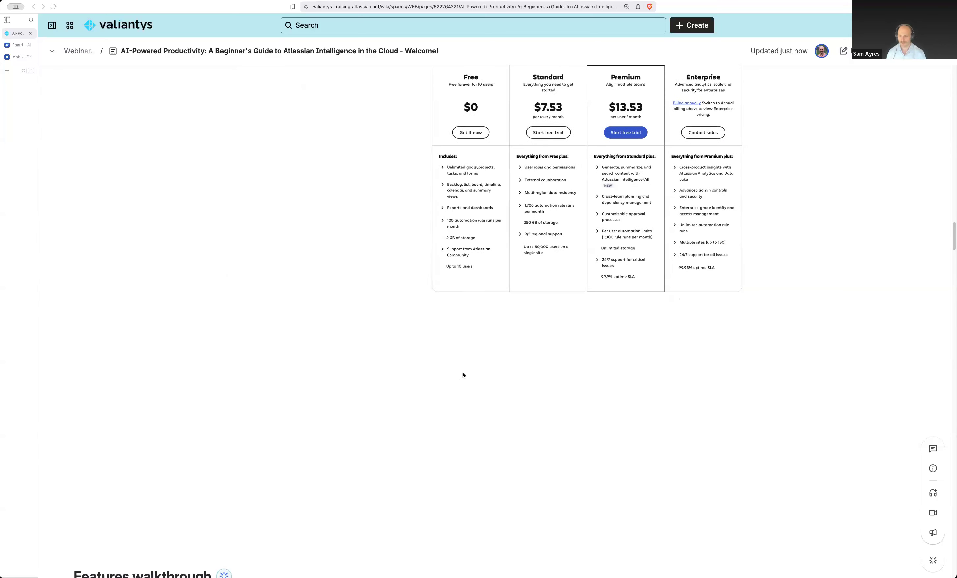
scroll(464, 375, "down", 2)
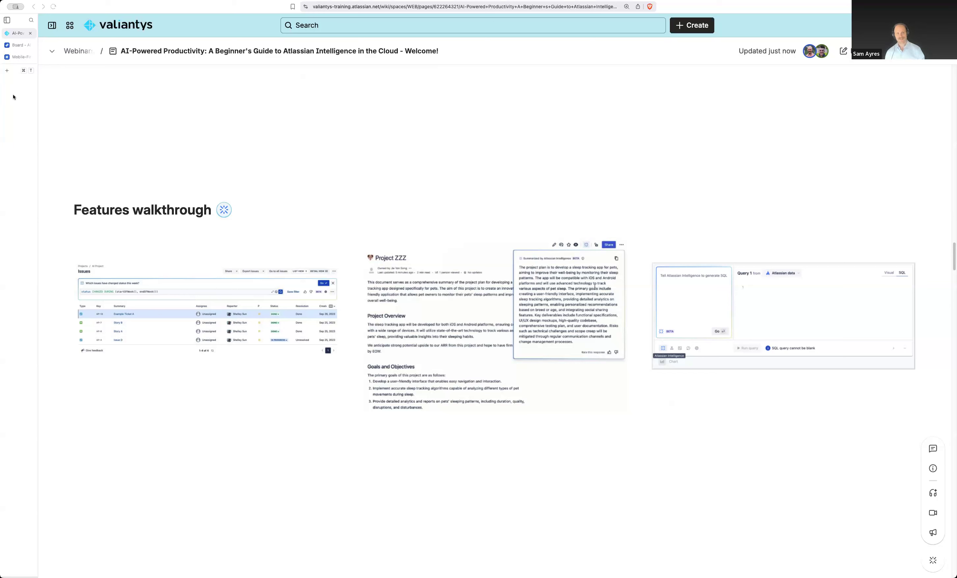
- Switch to the Jira board and open the Atlassian user management administration in a separate browser tab
left_click(17, 45)
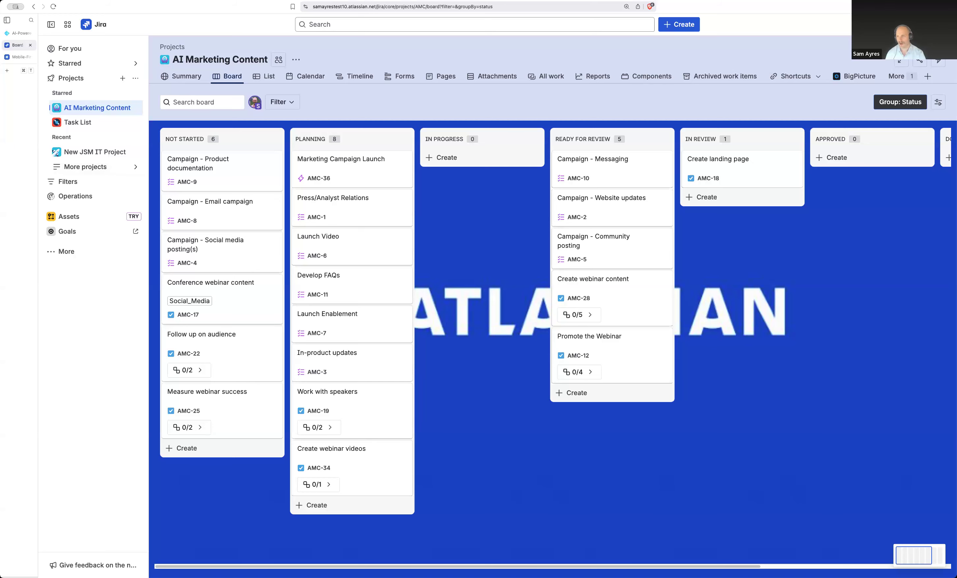
left_click(926, 24)
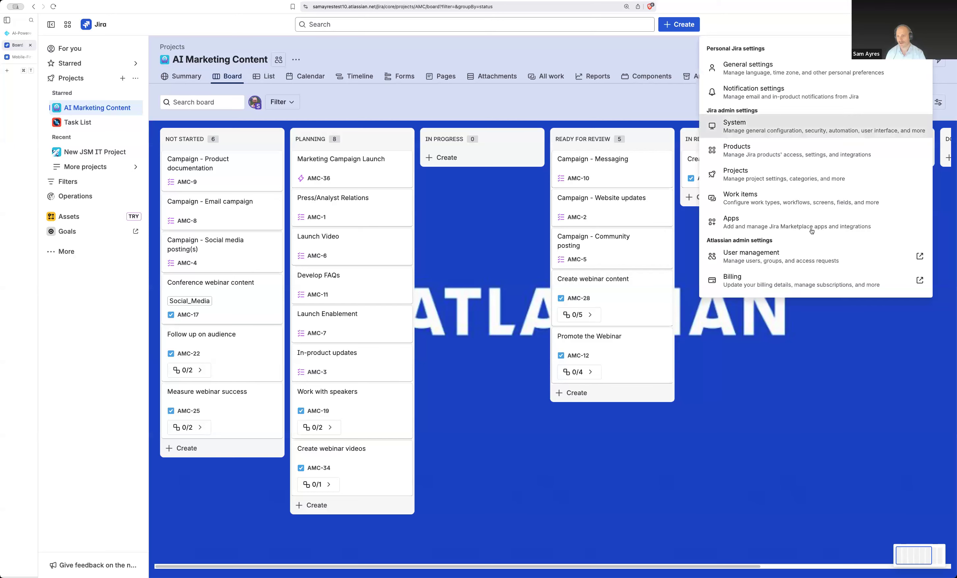
right_click(790, 255)
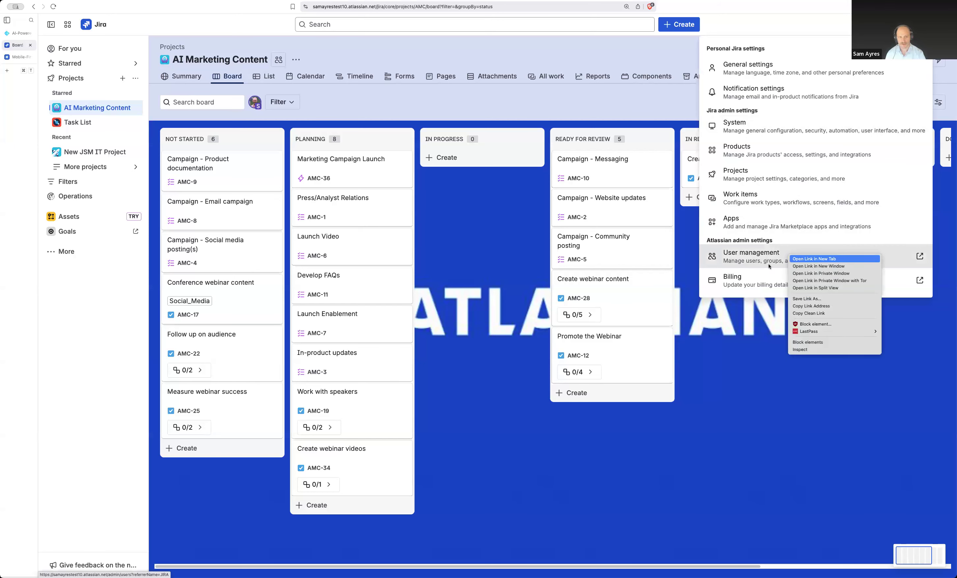
left_click(815, 259)
left_click(21, 58)
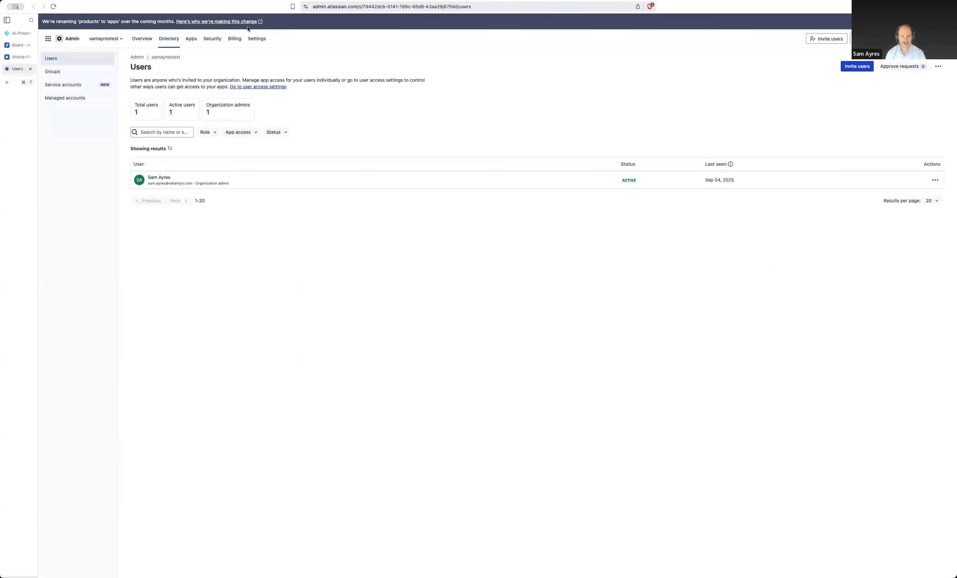
- Open the organization's AI-enabled apps settings and check which further apps can have AI activated, leaving the selection unchanged
left_click(257, 39)
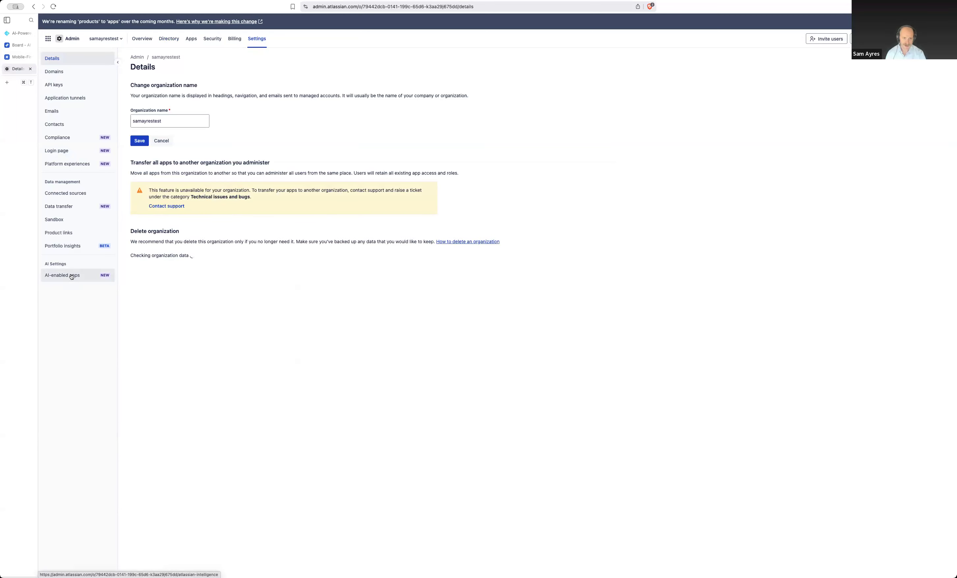
left_click(71, 276)
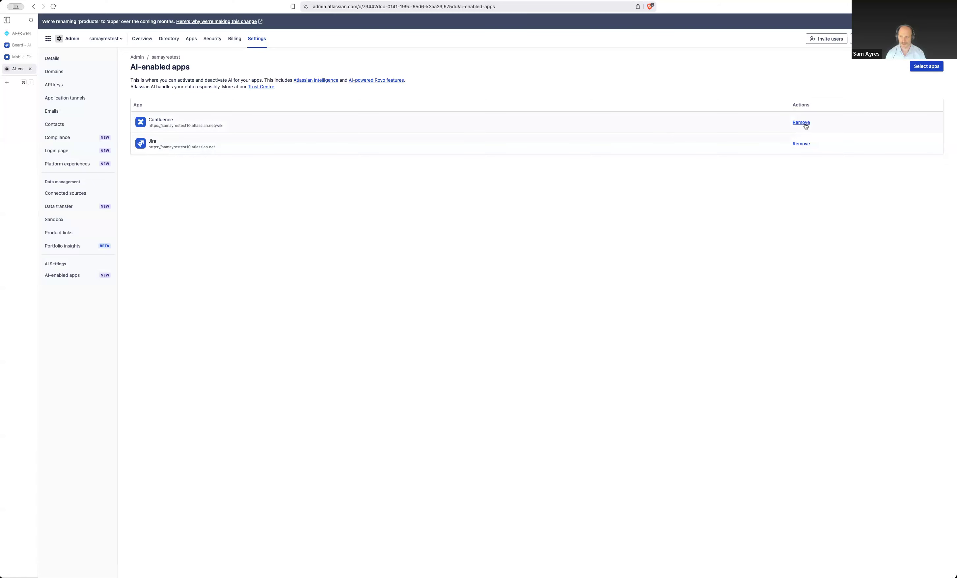
left_click(931, 65)
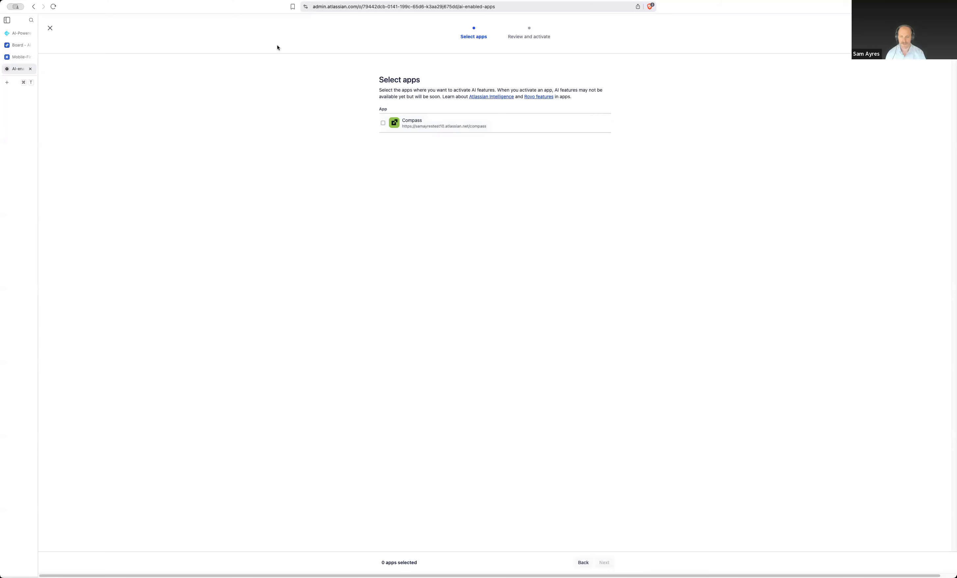
left_click(50, 28)
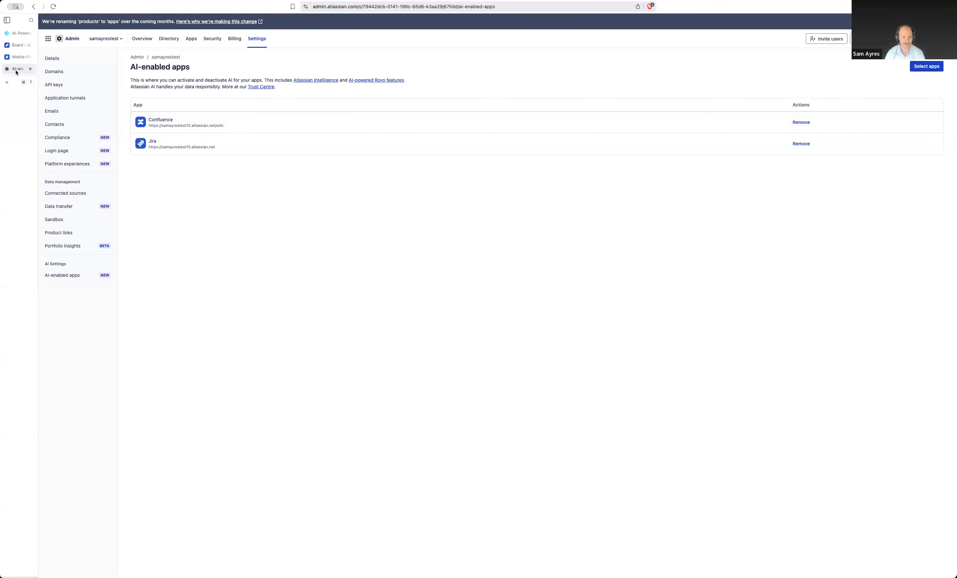
- Return to the Jira board and view the Mobile-First Experience Launch project charter in Confluence
left_click(17, 45)
left_click(486, 97)
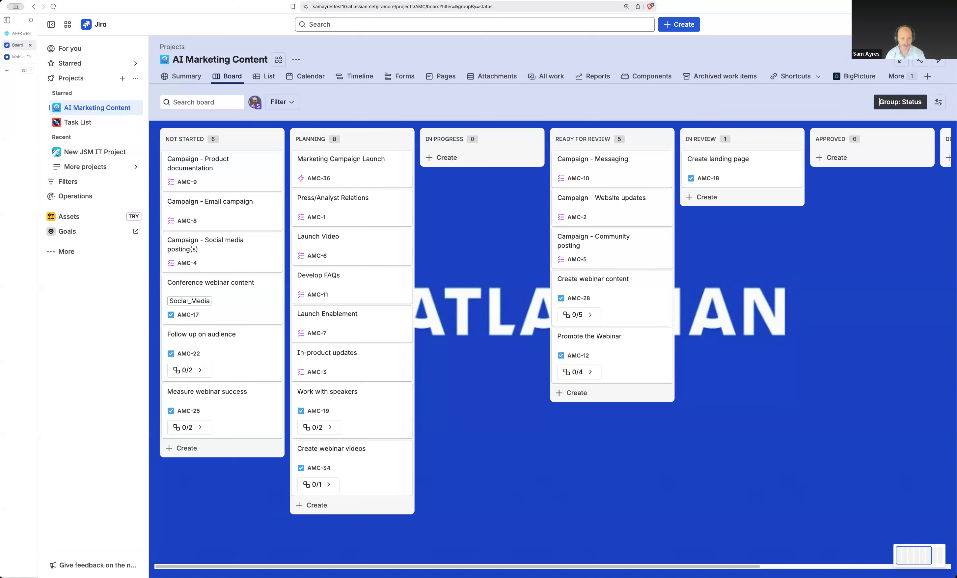
left_click(17, 56)
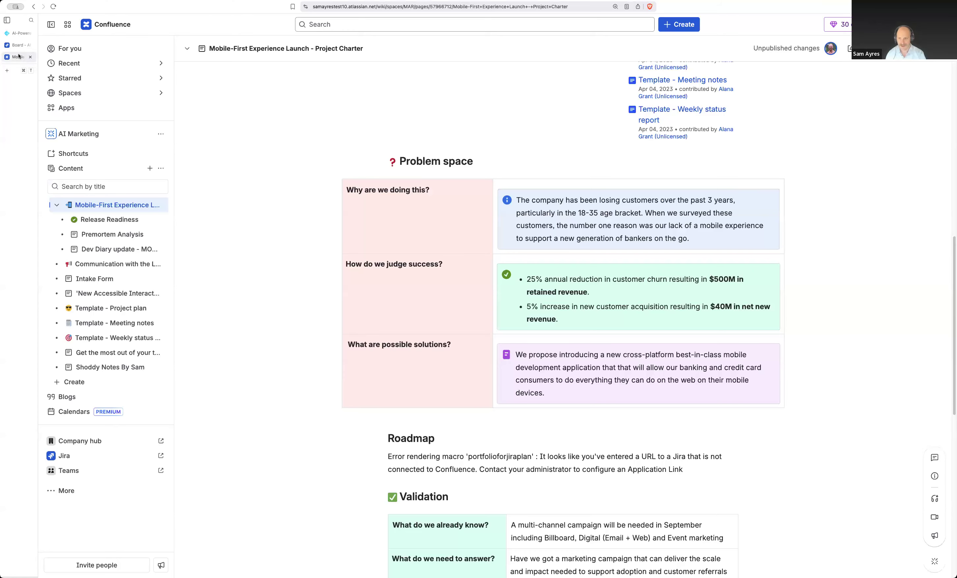
scroll(215, 305, "up", 2)
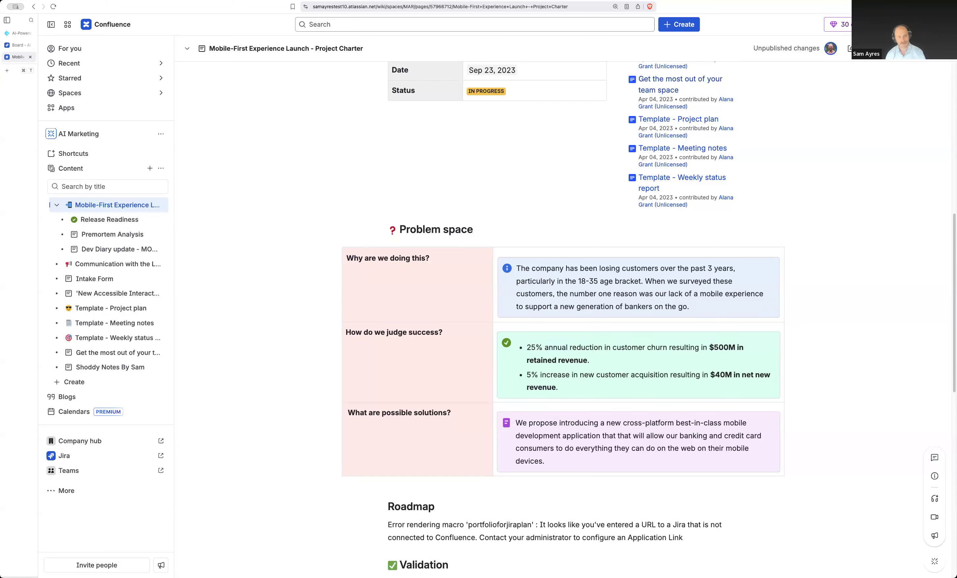
- Open the "Campaign - Social media posting(s)" work item from the Jira board and add an empty line below its description text
left_click(17, 46)
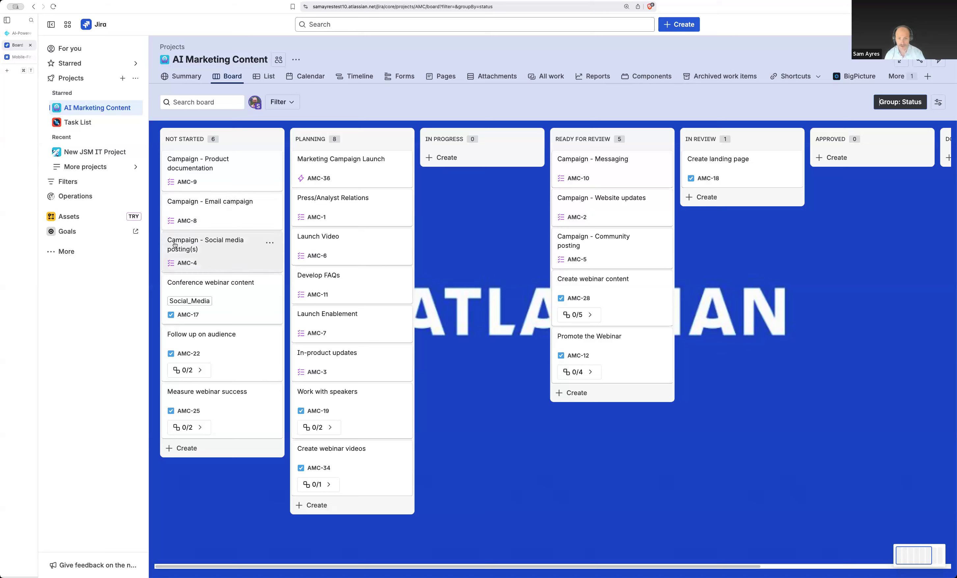
left_click(221, 250)
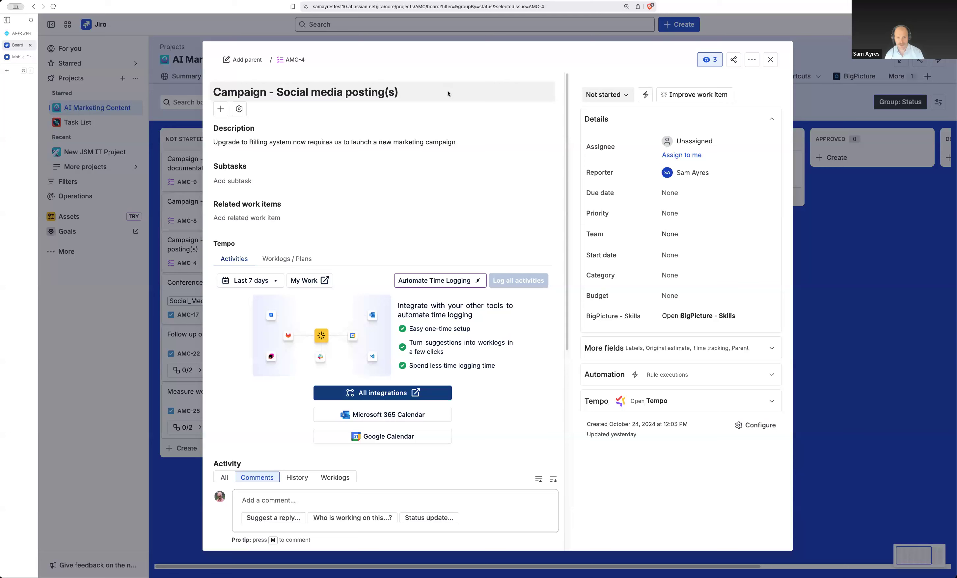
left_click(397, 90)
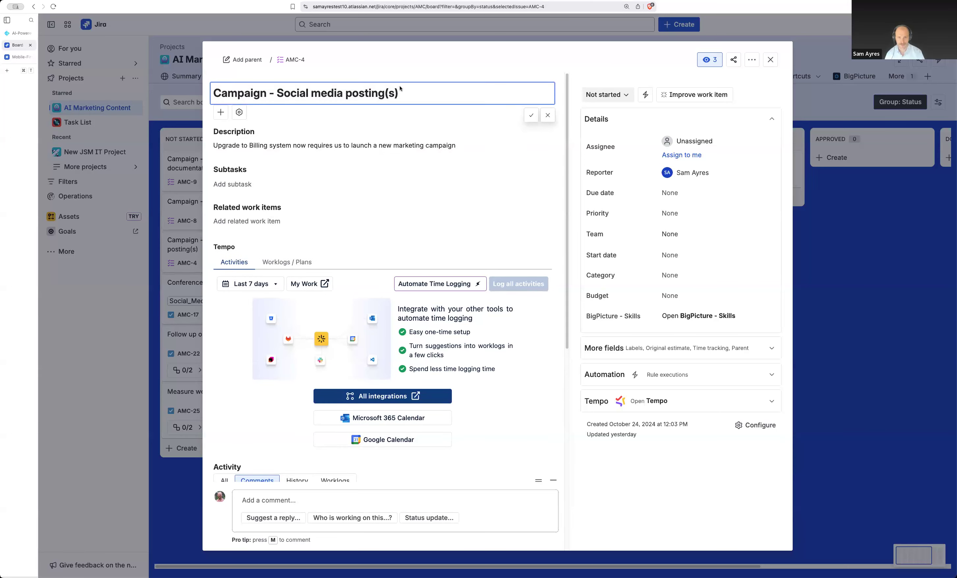
left_click(326, 145)
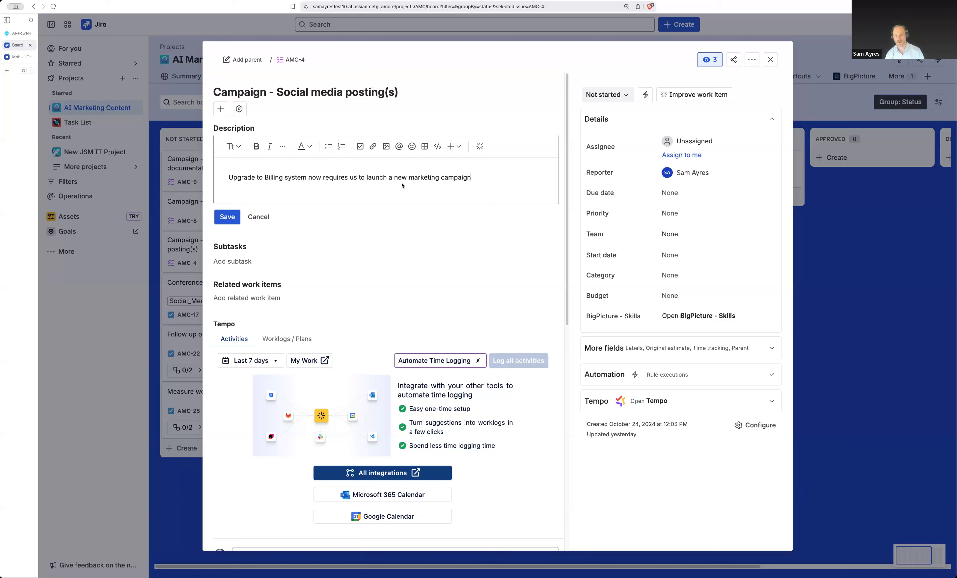
key("Return")
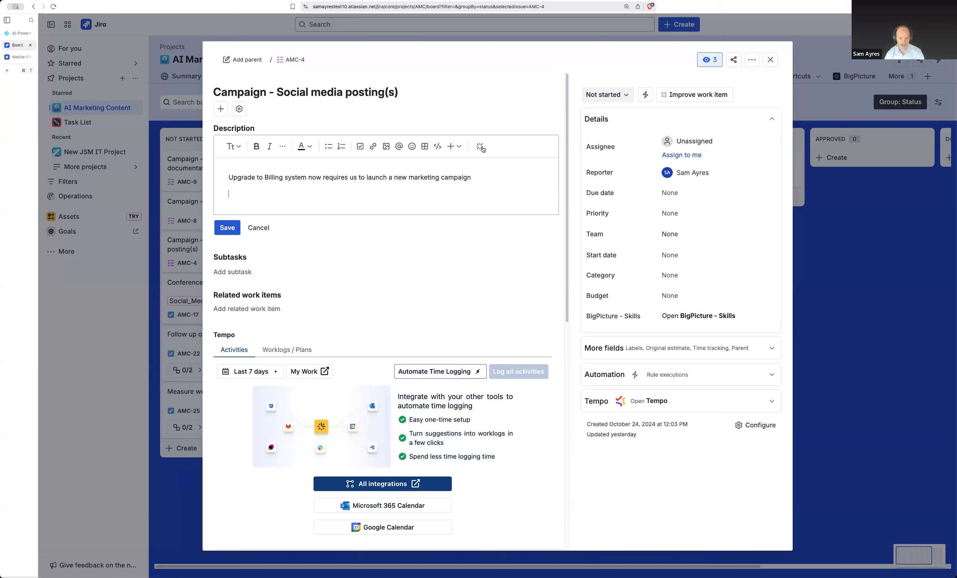
- Prompt AI on the description sentence: "Add some ideas for how to approach leveraging social media for a marketing campaign as a bulleted list."
triple_click(399, 179)
left_click(480, 148)
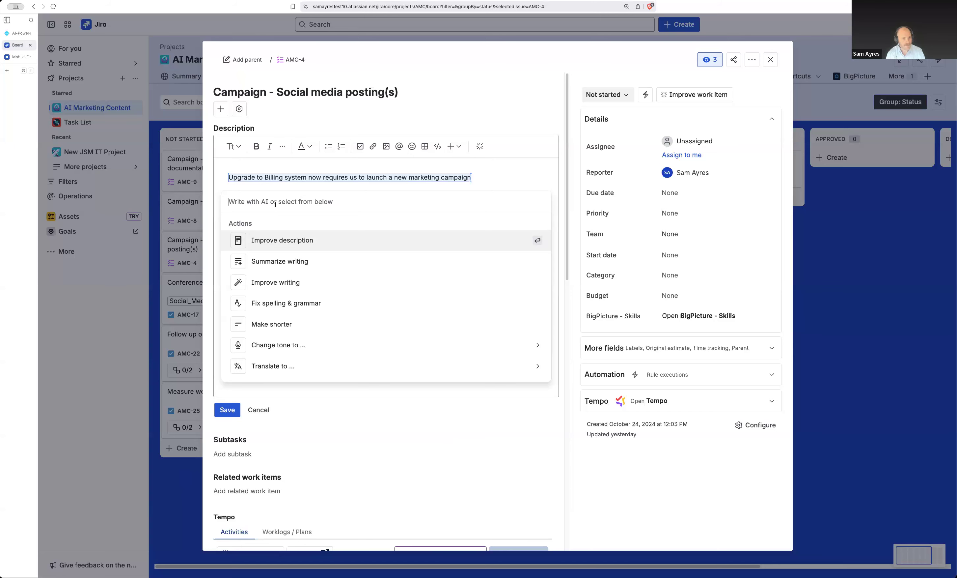
type("Ad")
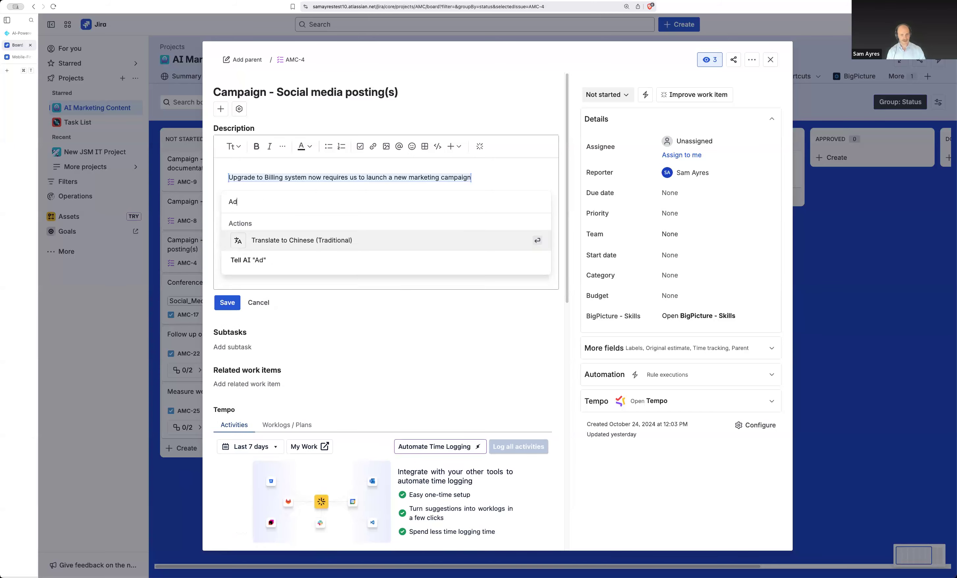
type("d some ideas for ho")
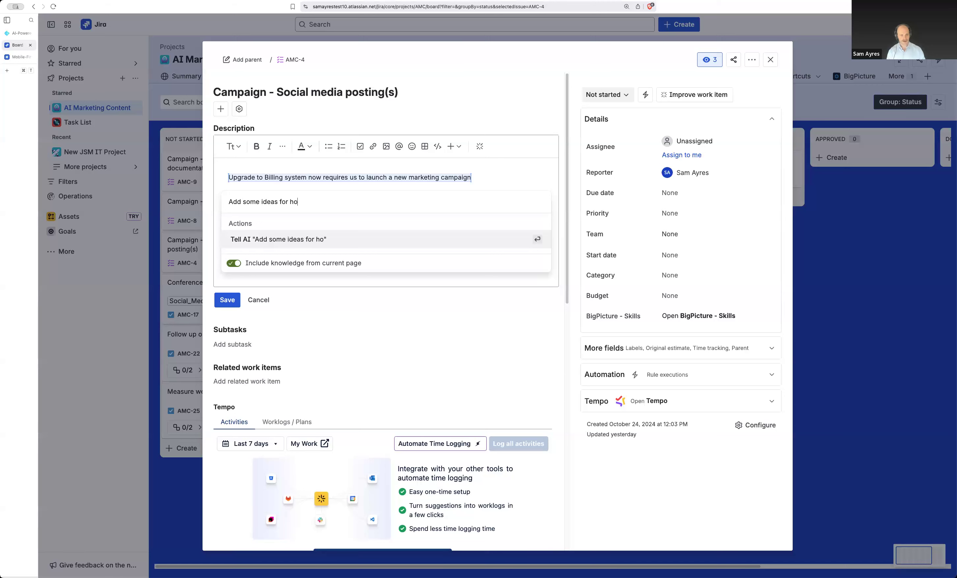
type("w to approach leveraging social medua")
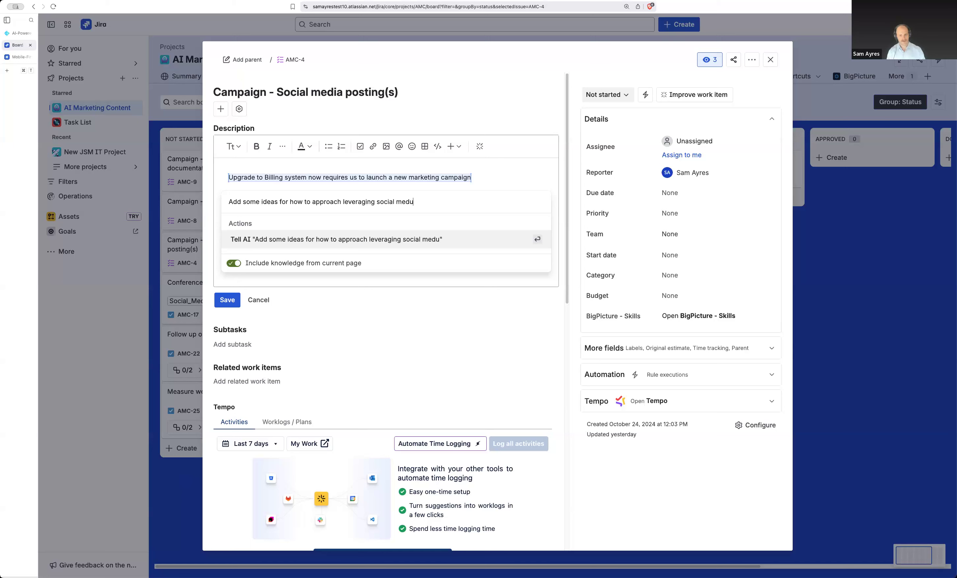
key("BackSpace")
key("BackSpace")
type("ia for a marketing campaign")
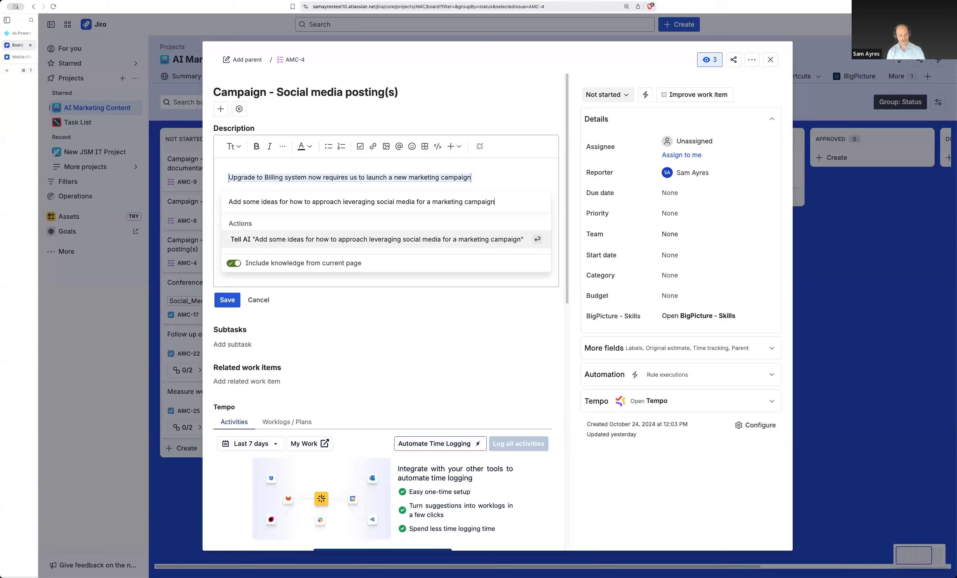
type(" as a bulleted list")
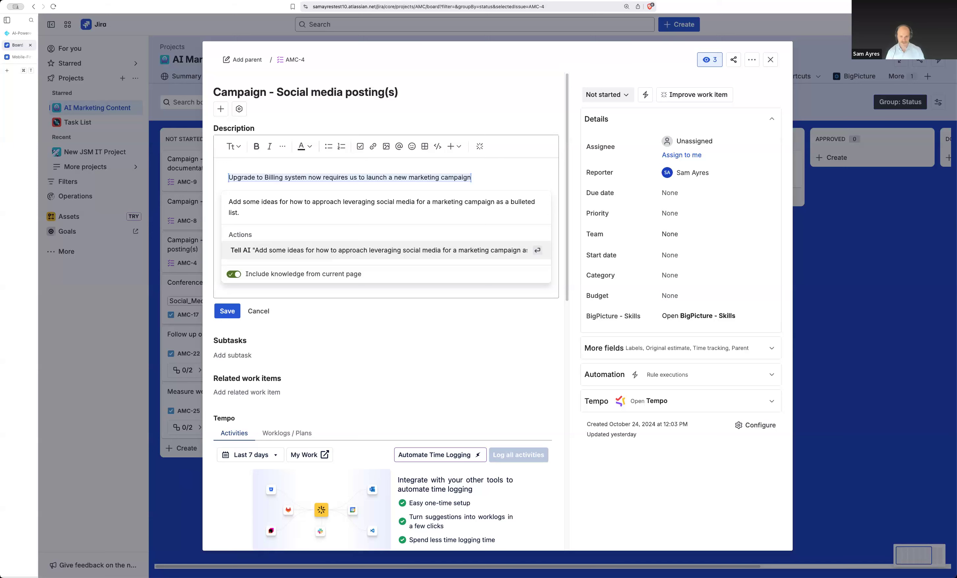
type(".")
key("Return")
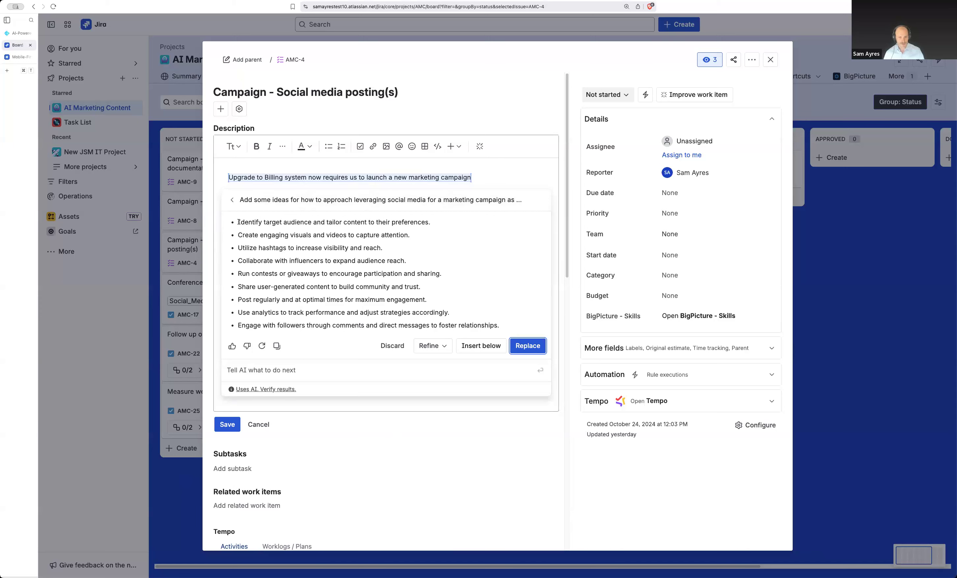
- Insert the AI-generated bulleted list below the existing description sentence and save the description
left_click_drag(239, 222, 451, 313)
left_click_drag(521, 323, 522, 324)
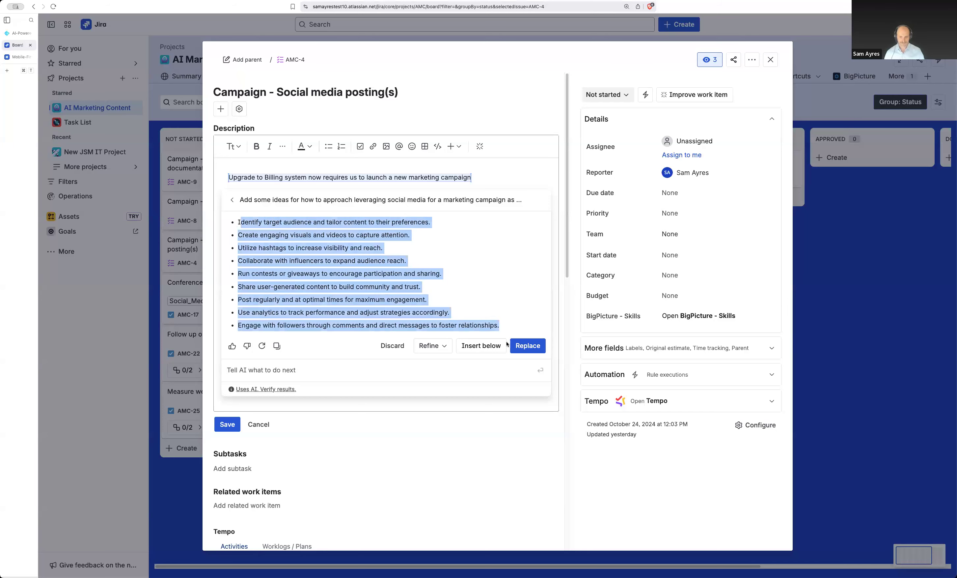
left_click(481, 346)
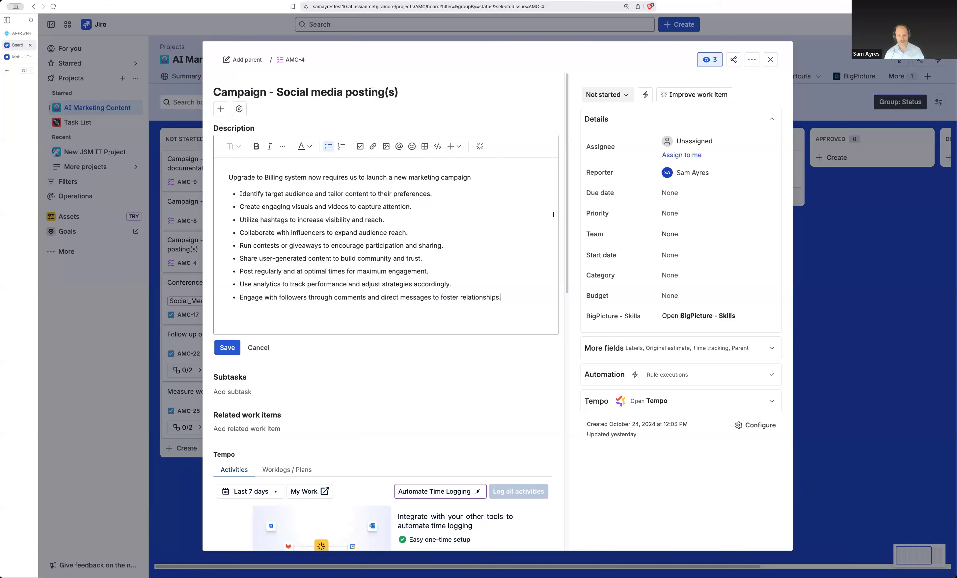
left_click_drag(240, 194, 525, 299)
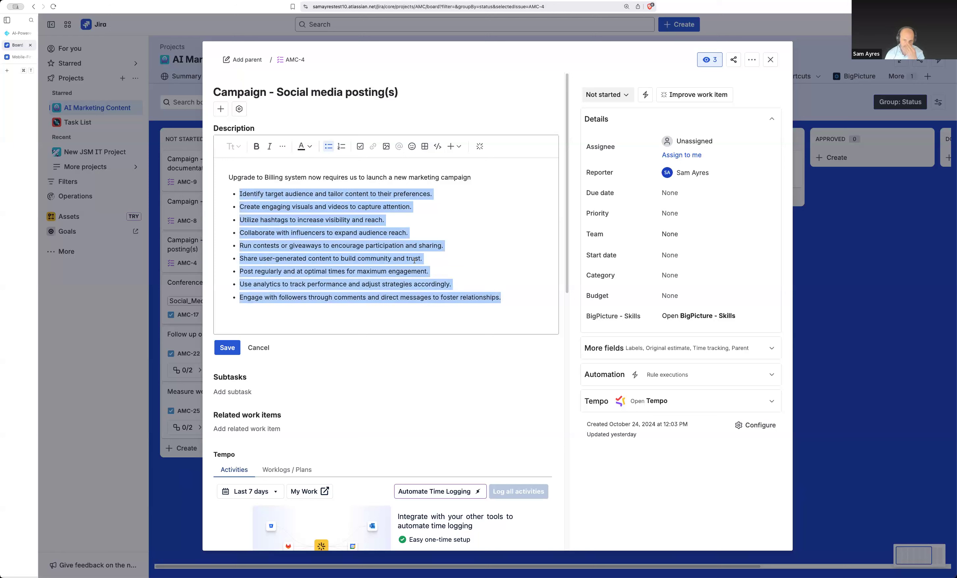
left_click(228, 347)
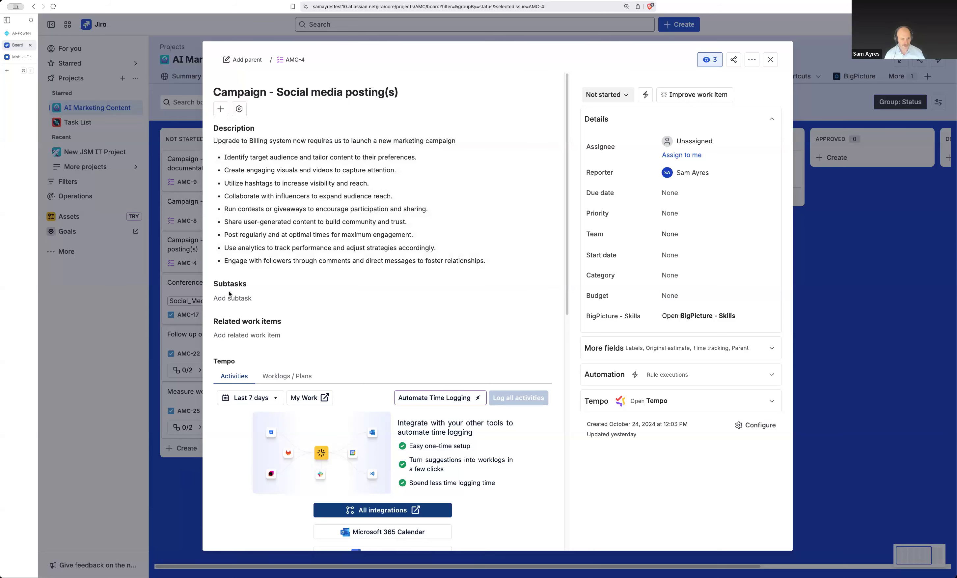
- Have AI change the tone of the "Hello? Is anyone reading my comments?!" comment to empathetic
scroll(360, 357, "down", 10)
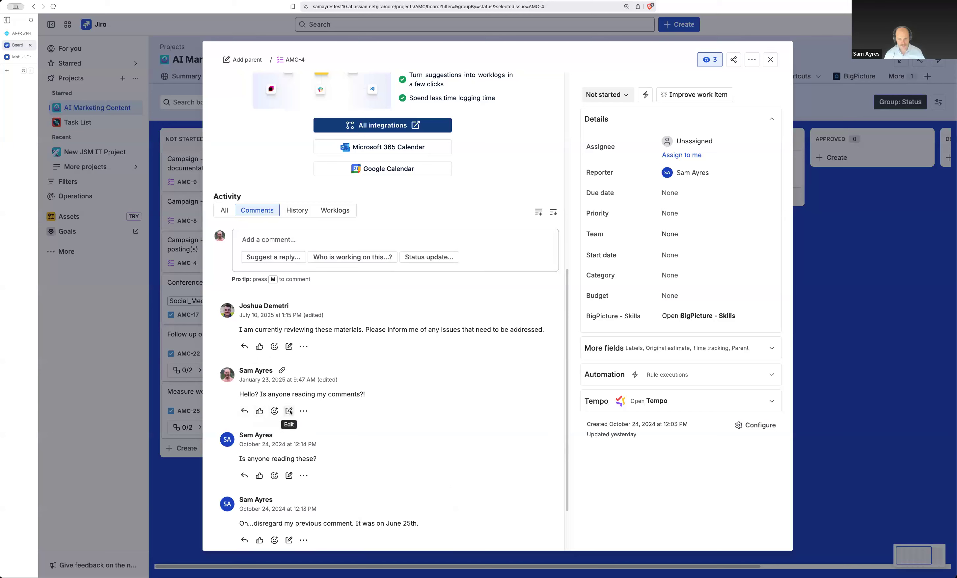
left_click(289, 410)
triple_click(294, 417)
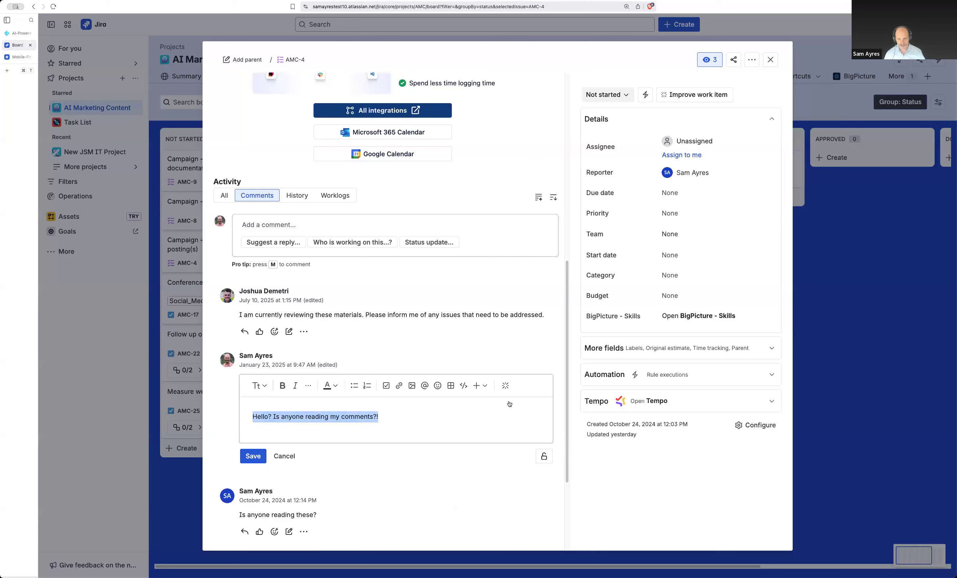
left_click(506, 385)
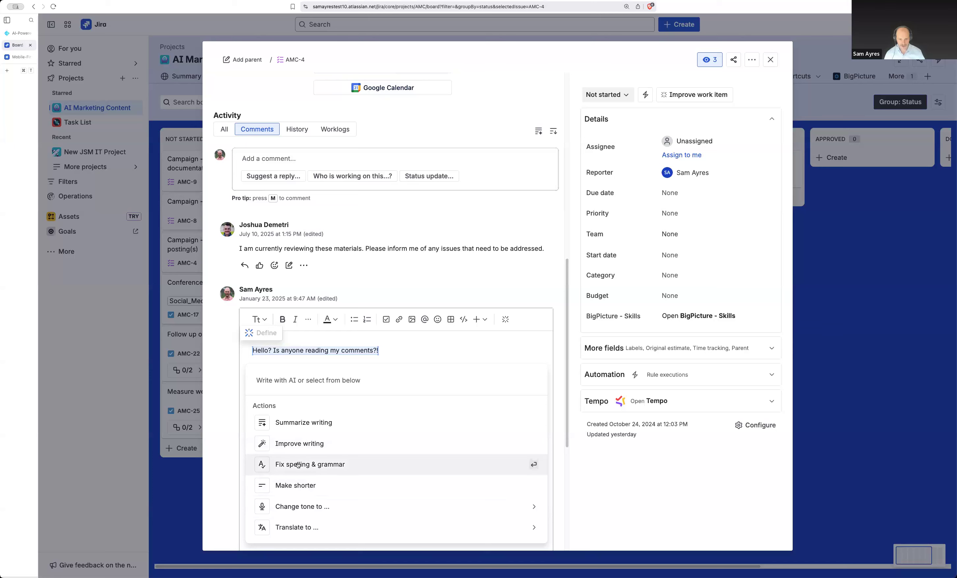
left_click(313, 508)
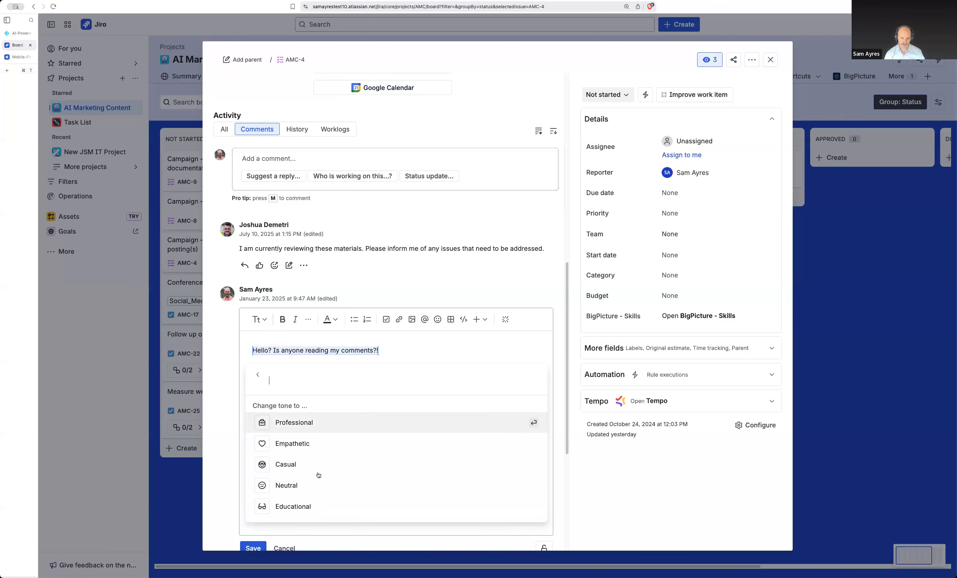
left_click(307, 443)
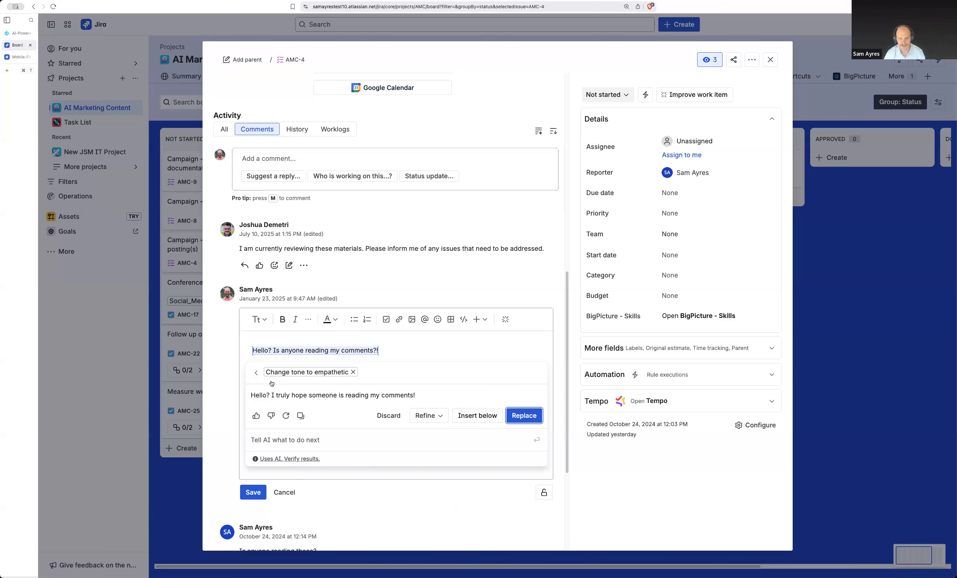
- Discard the AI's empathetic rewrite and cancel editing the comment
left_click(353, 372)
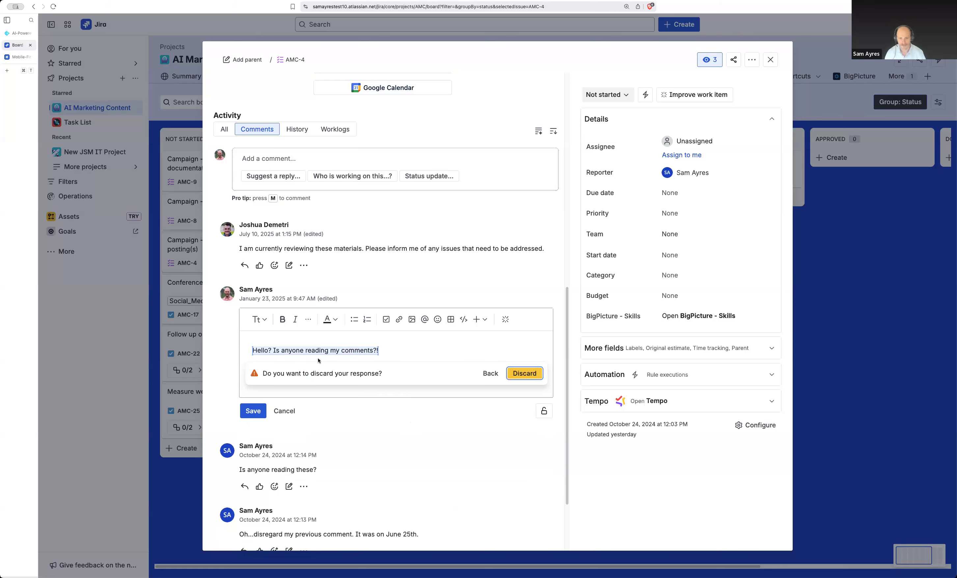
left_click(523, 373)
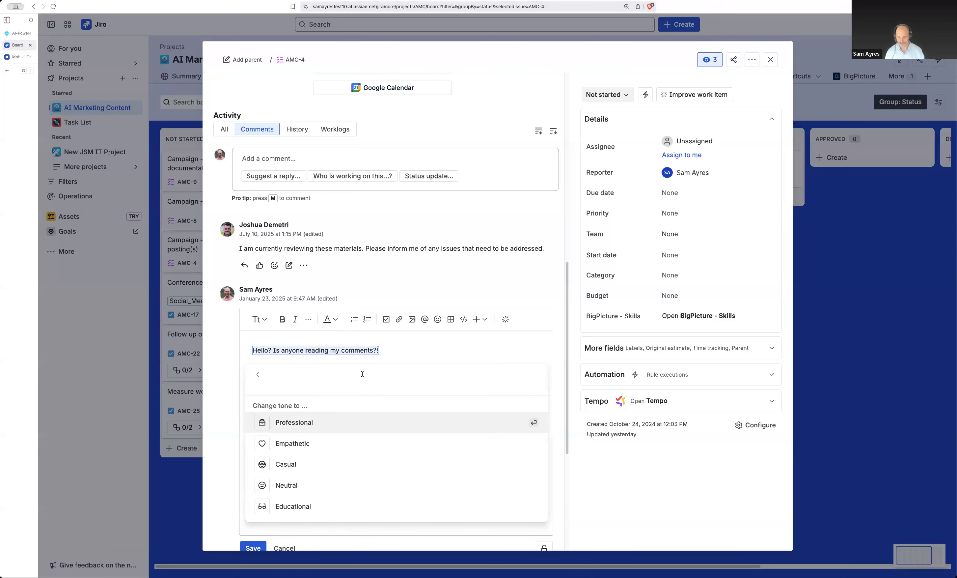
left_click(393, 350)
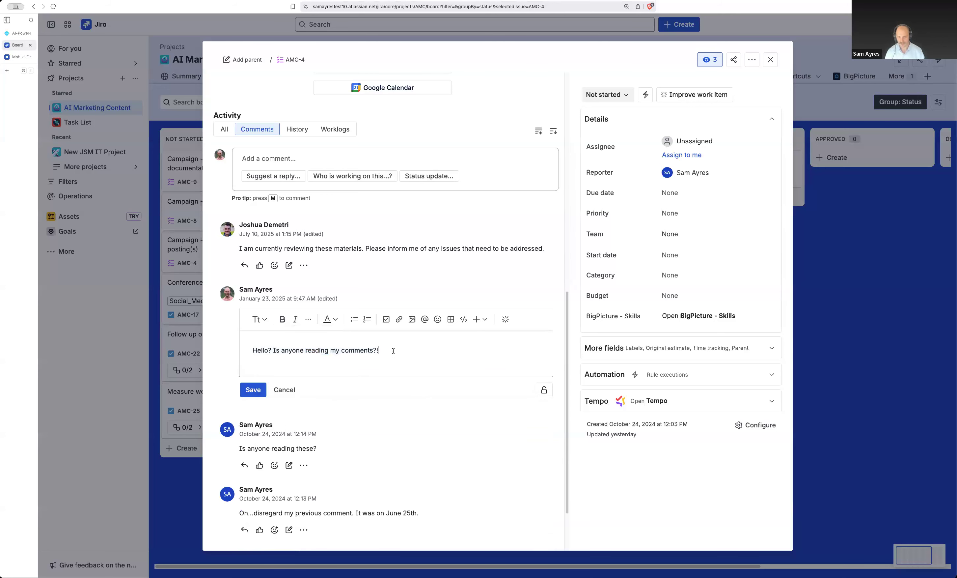
left_click(285, 390)
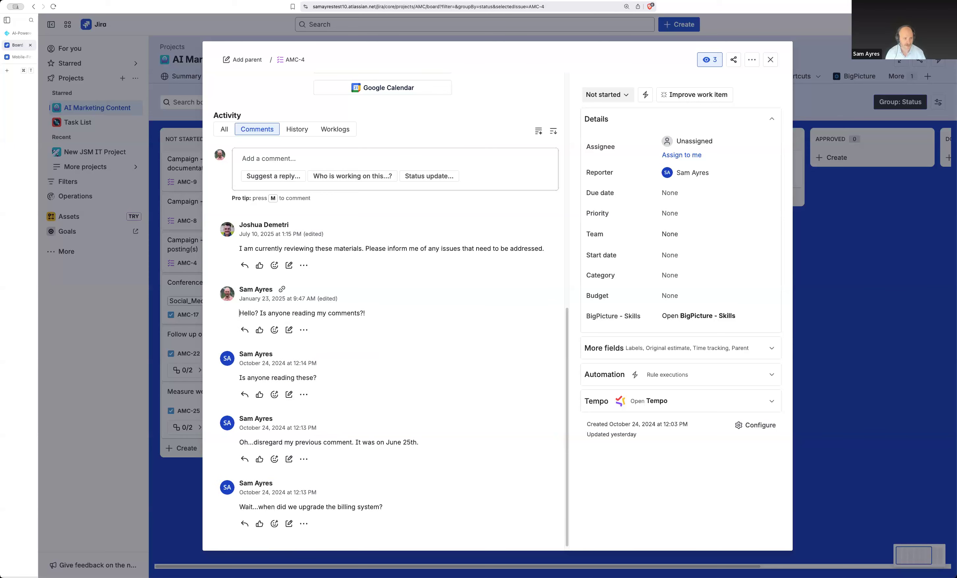
- Replace the description's bulleted list using the AI prompt "Rearrange the bulleted items alphabetically based on the first character"
scroll(360, 292, "up", 10)
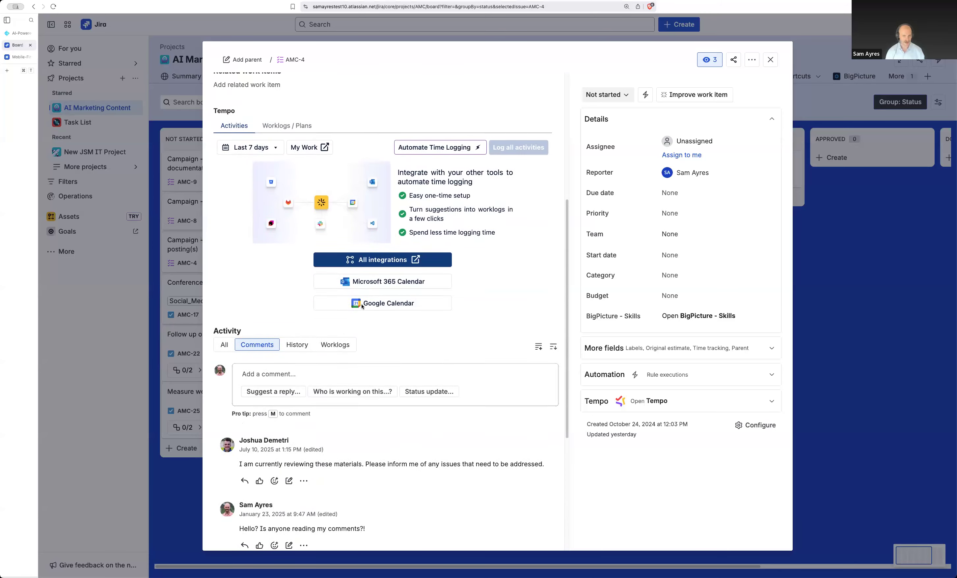
scroll(360, 291, "up", 3)
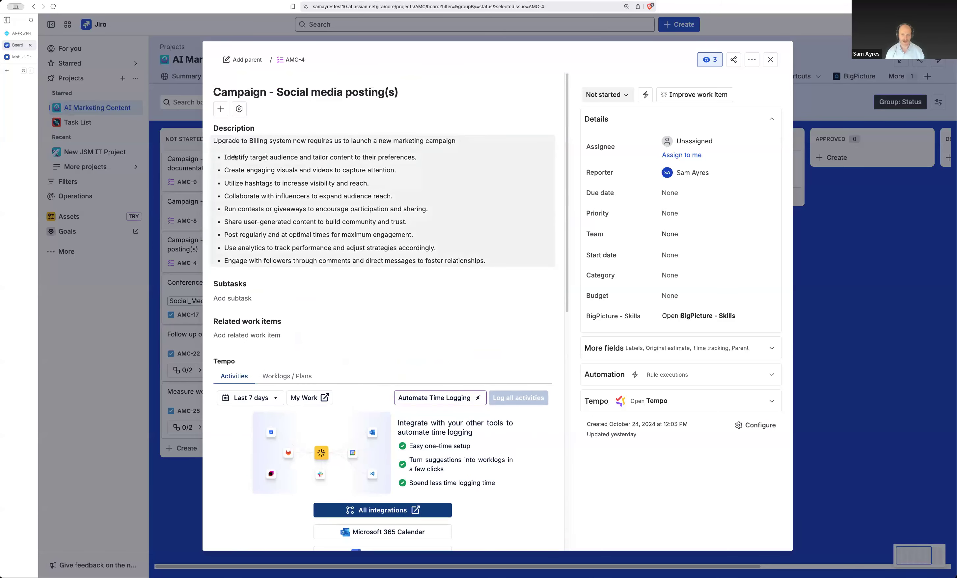
left_click(238, 189)
left_click_drag(238, 191, 485, 331)
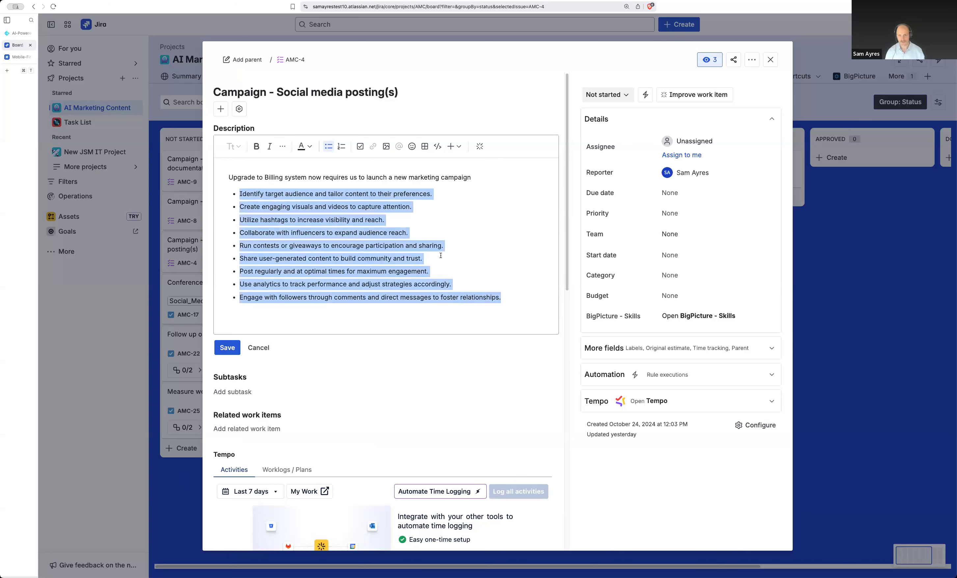
left_click(479, 146)
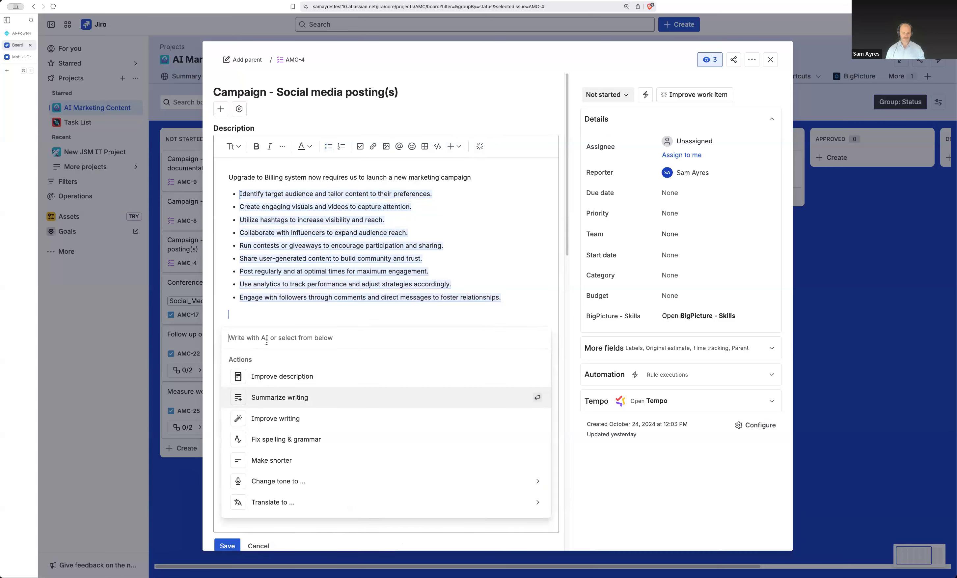
type("Rearrag")
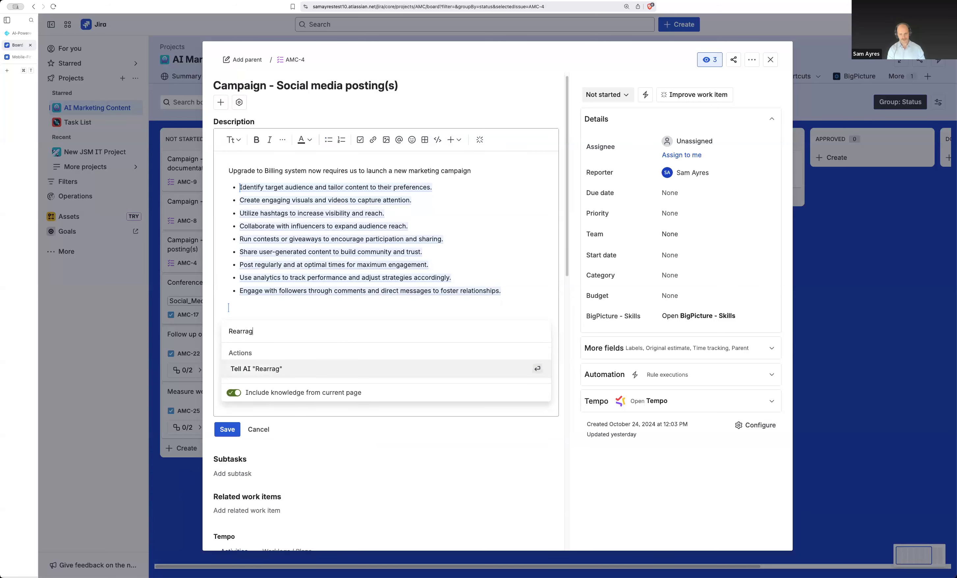
key("BackSpace")
type("nge the bulleted ite")
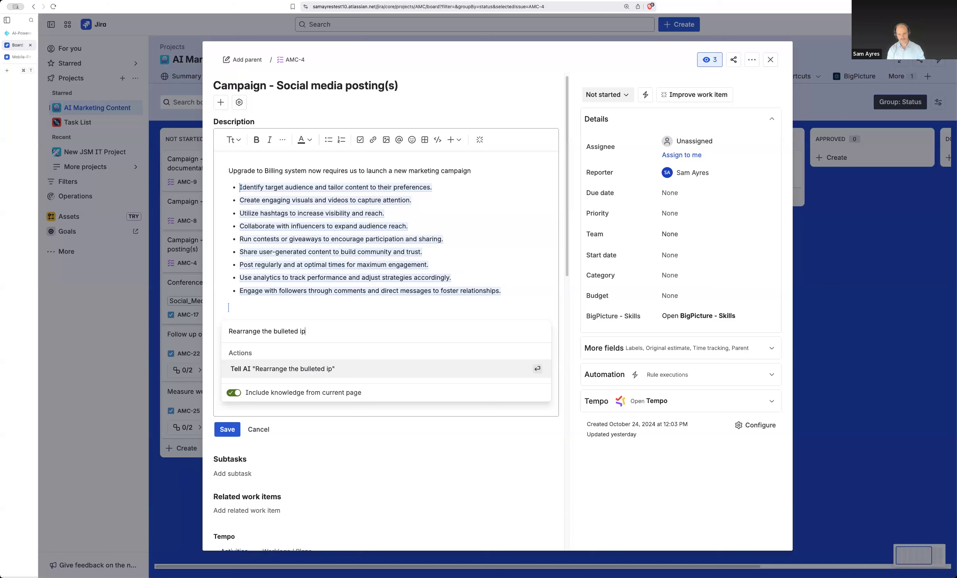
type("ms alphabetically based on ")
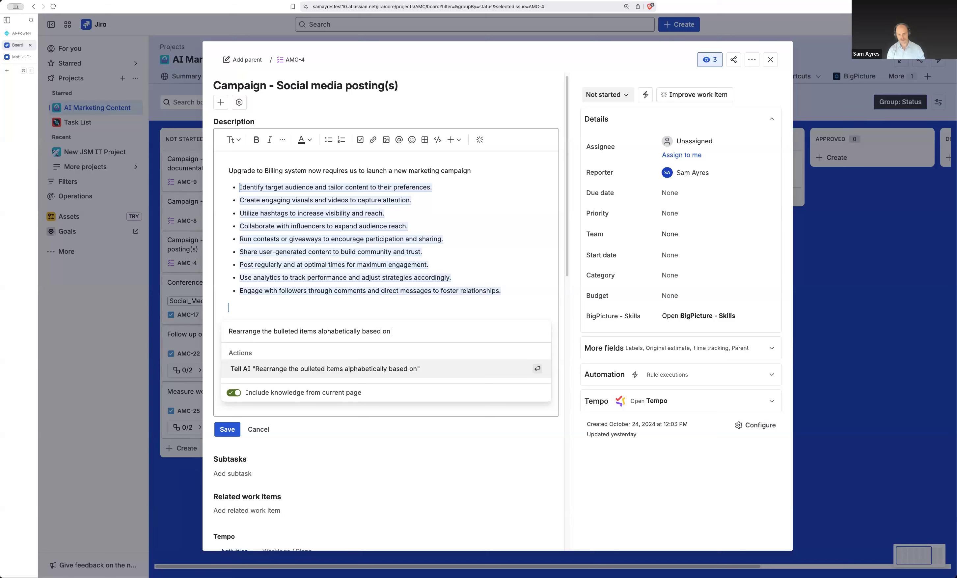
type("the first character")
key("Return")
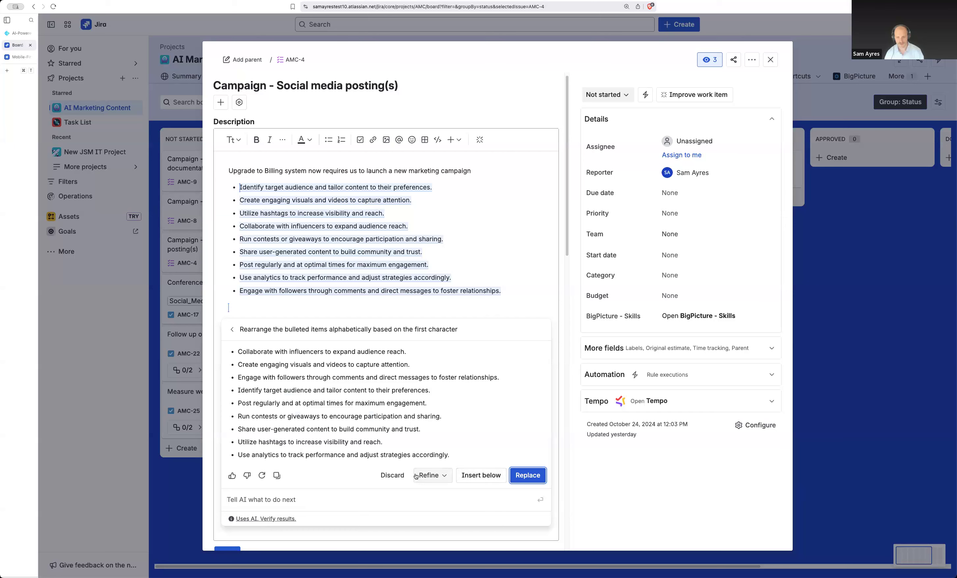
left_click(524, 477)
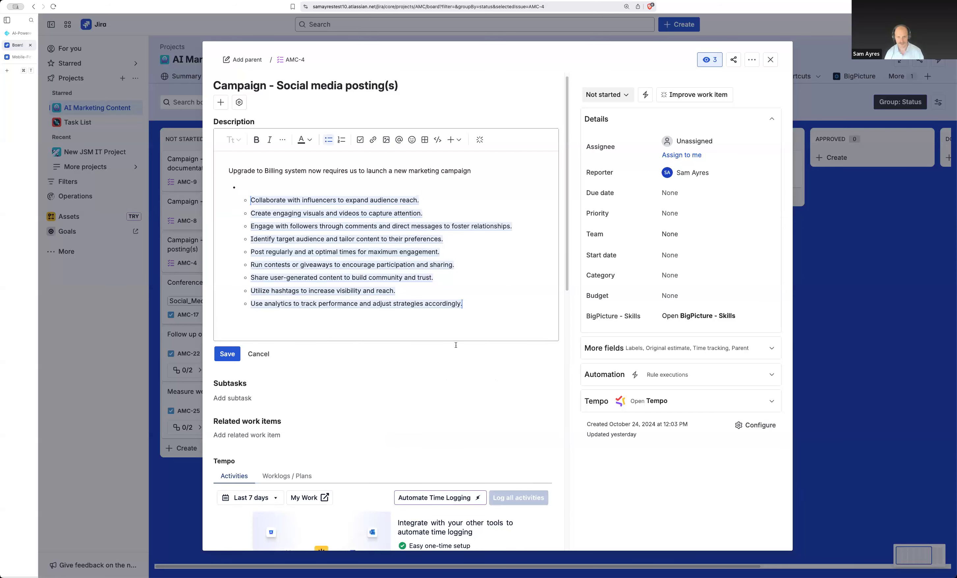
- Replace the nested bullets in the description with AI output from the prompt "Make this a number list"
left_click(251, 201)
key("shift+Down")
key("shift+Down")
key("shift+Down")
key("shift+Down")
key("shift+Down")
key("shift+Down")
key("shift+Down")
key("shift+Down")
key("shift+Down")
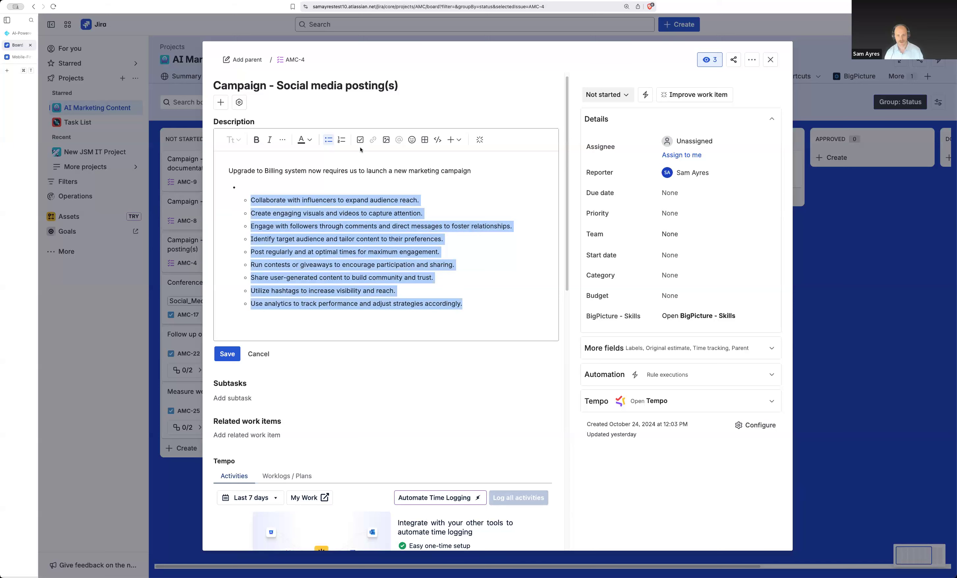
left_click_drag(481, 310, 255, 200)
left_click(481, 141)
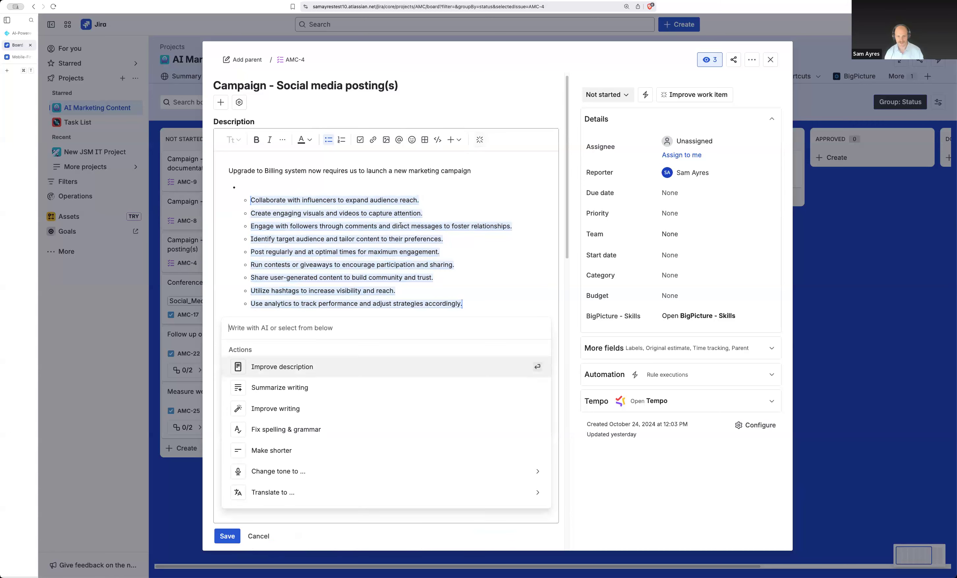
type("Make this a number list")
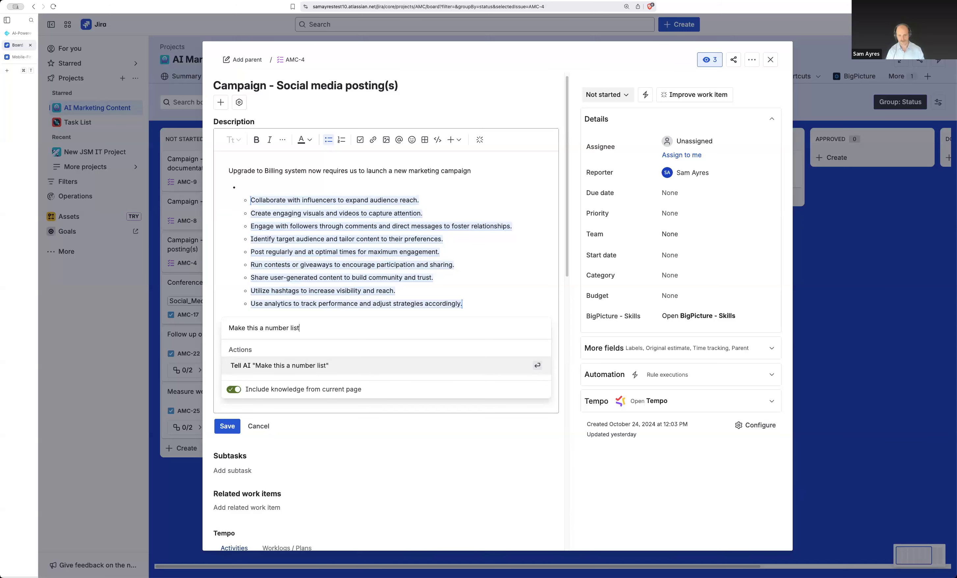
key("Return")
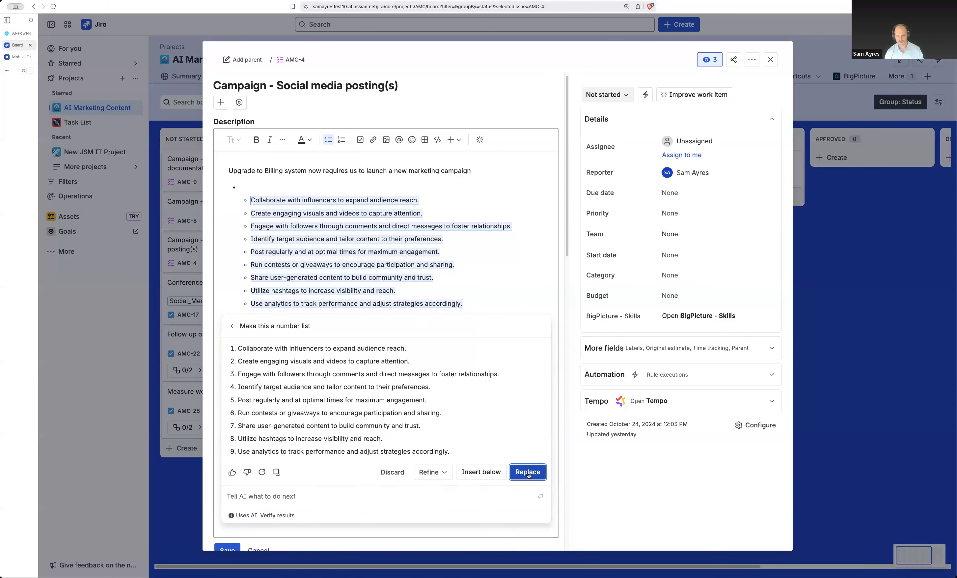
left_click(527, 472)
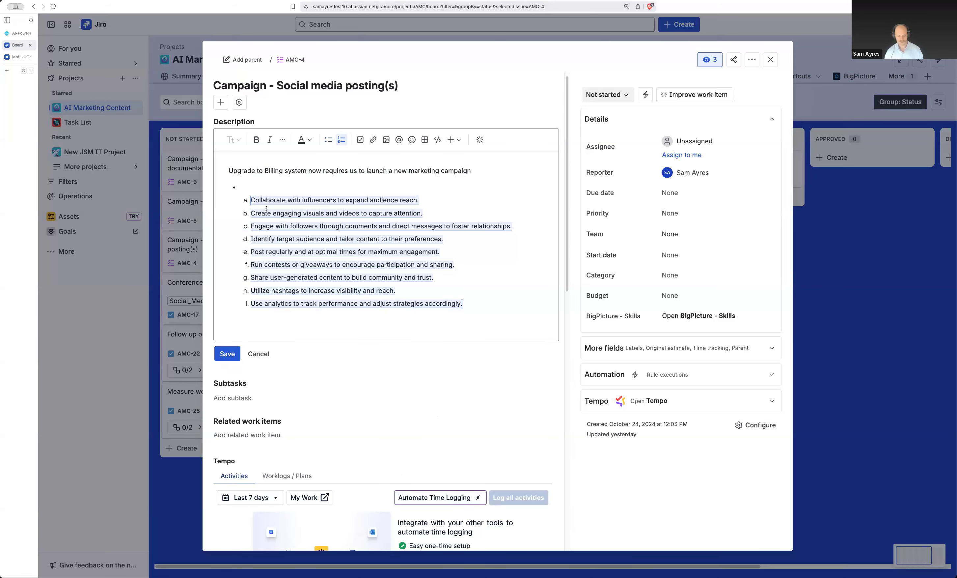
- Try to outdent the lettered list items and cancel the description edit
key("shift+Tab")
key("shift+Tab")
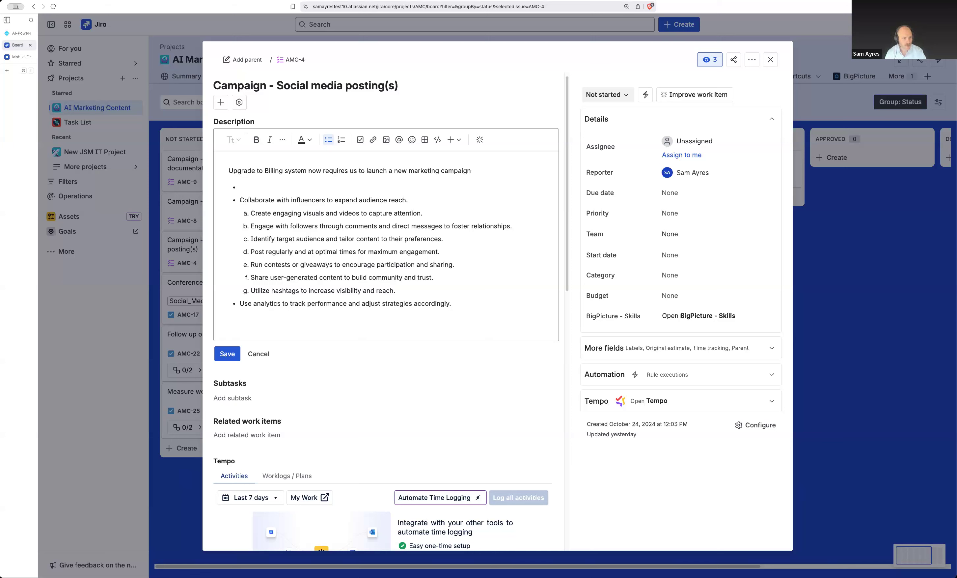
left_click(259, 352)
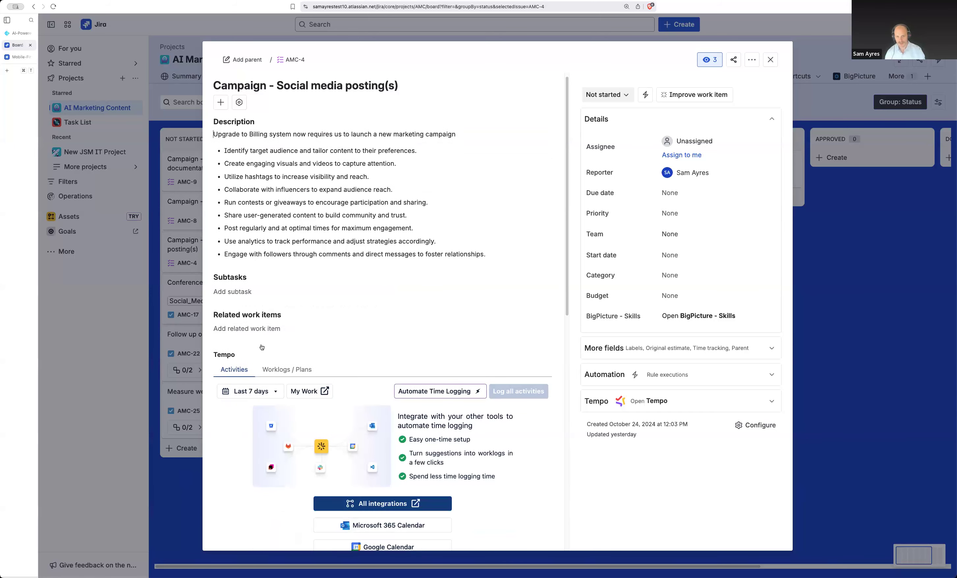
- Close the work item and open the AI Marketing Content project's automation settings in a new browser tab
left_click(771, 60)
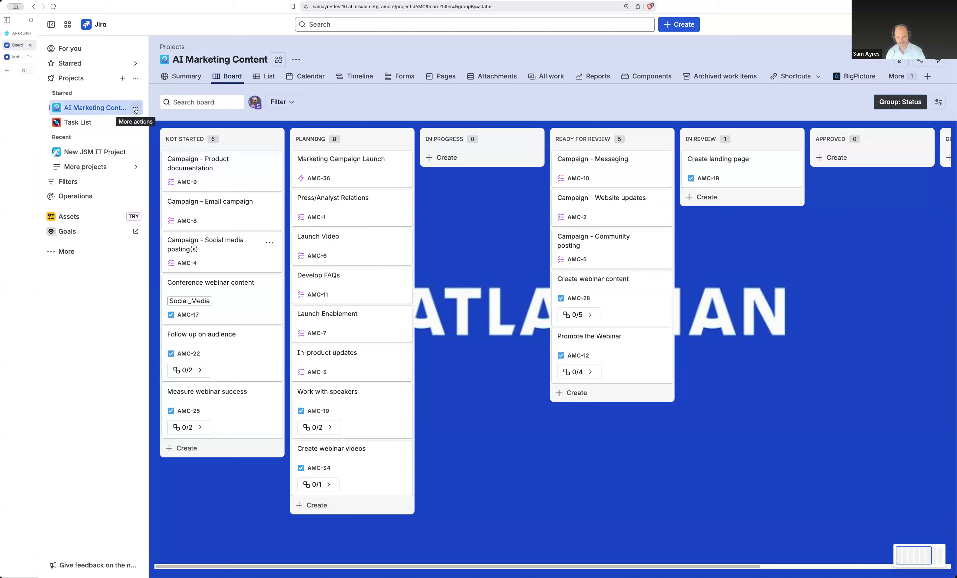
left_click(135, 110)
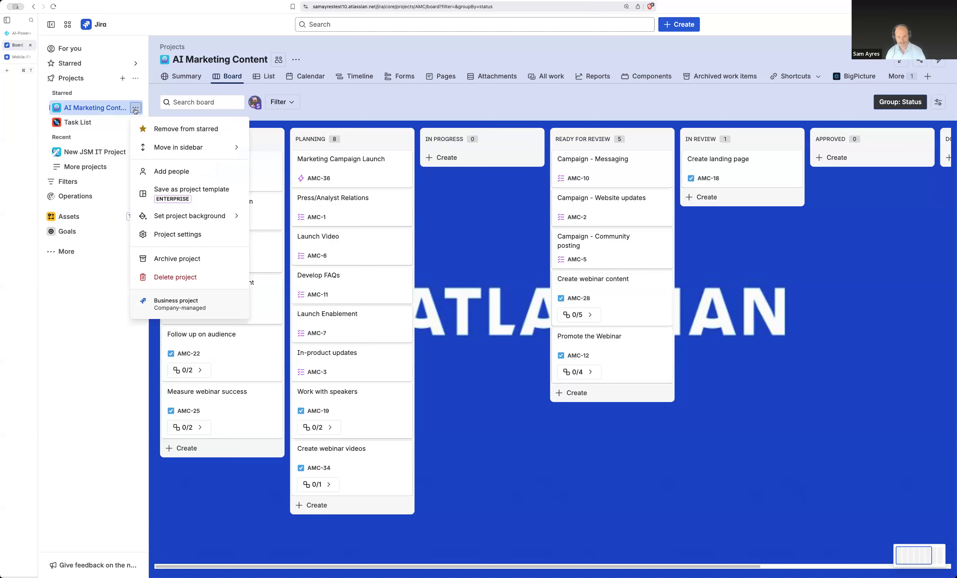
right_click(175, 236)
left_click(199, 237)
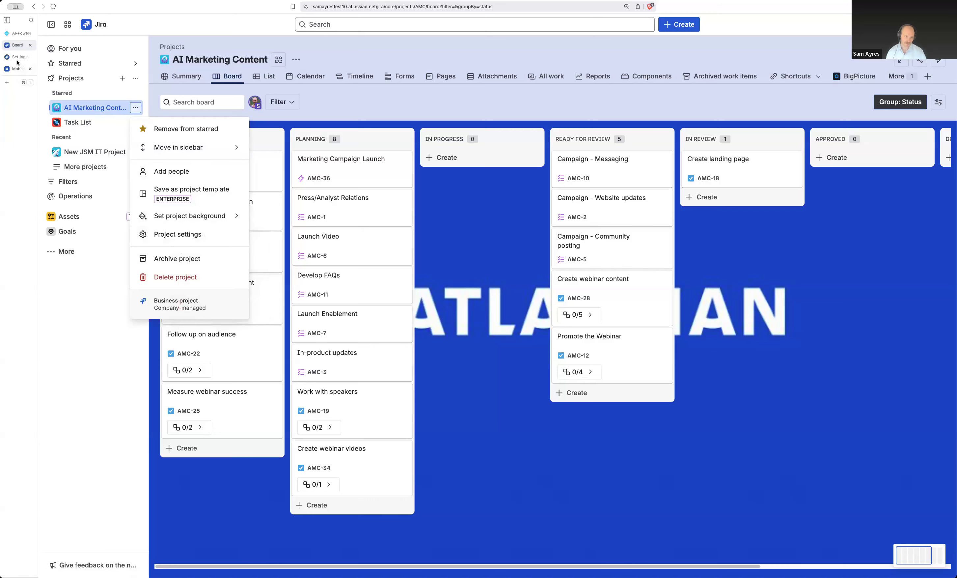
left_click(23, 57)
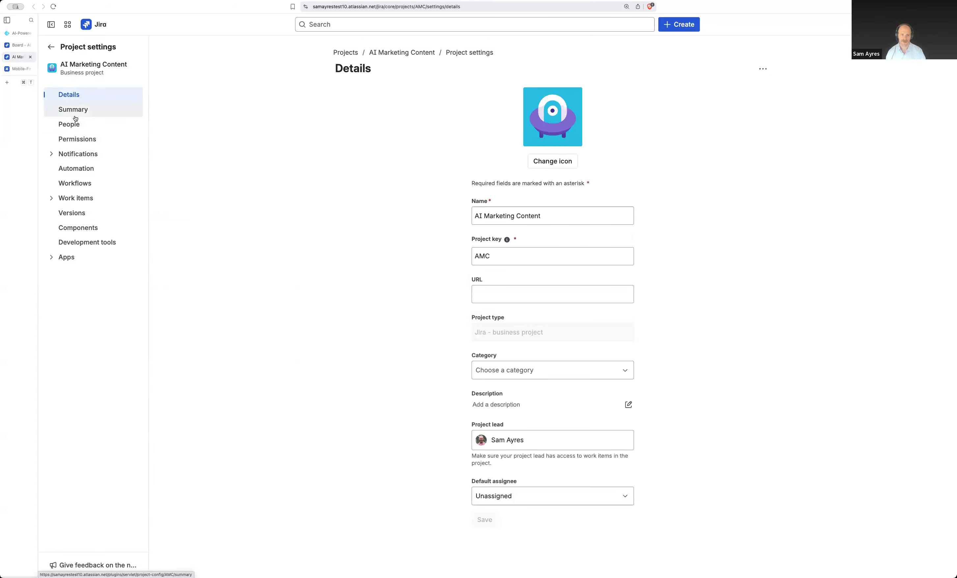
left_click(62, 167)
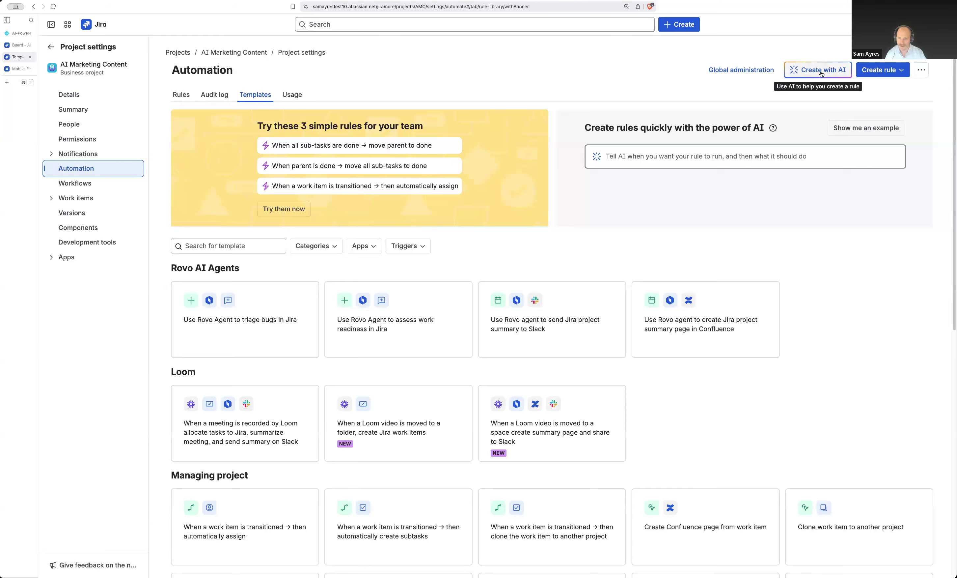
- Generate an automation rule with AI from the prompt "When all sub-tasks are completed, add a comment to the parent letting the assignee know."
left_click(821, 72)
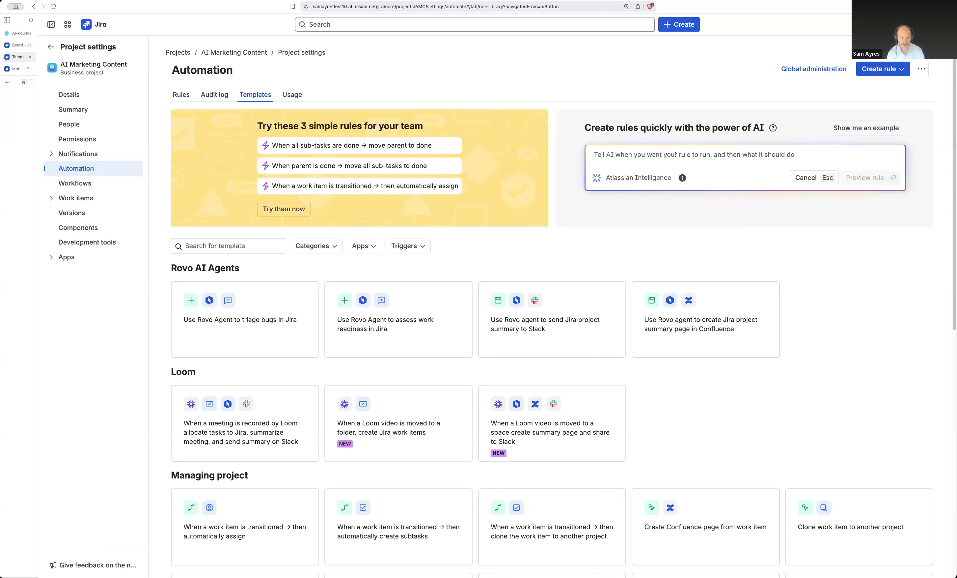
type("When ")
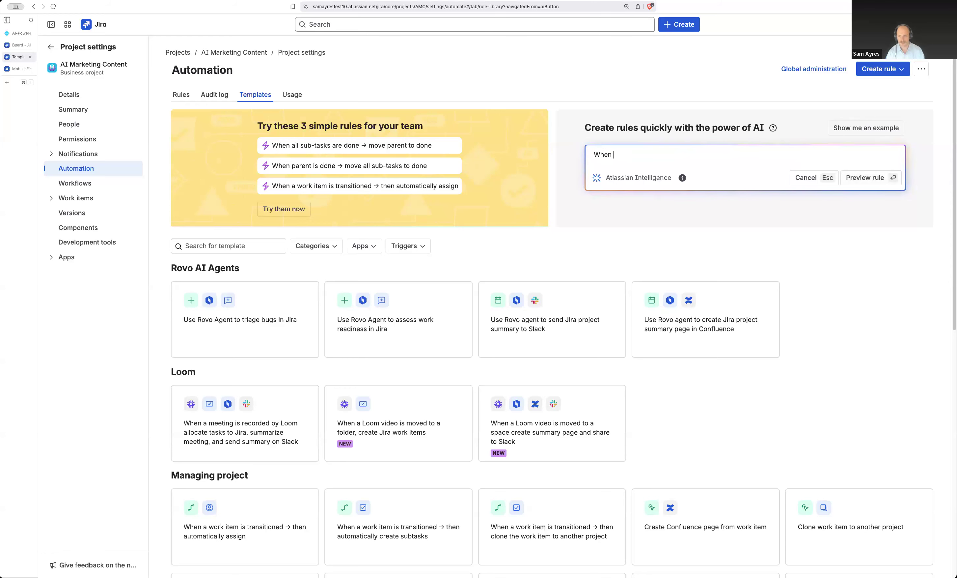
type("all sub-tak")
type("sk ")
type("sk ")
type("s")
type(" are comp")
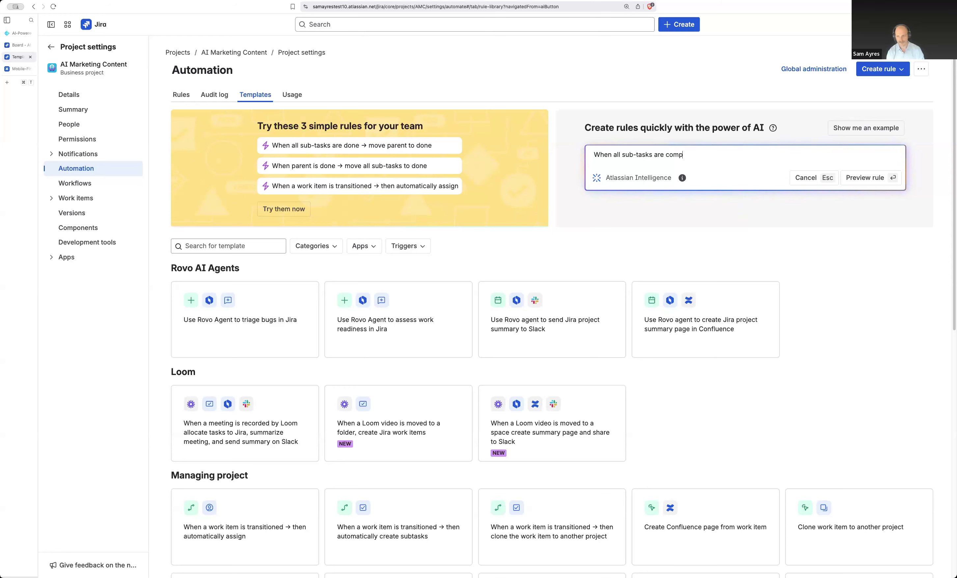
type("leted, add a comment to the parent letting the assi")
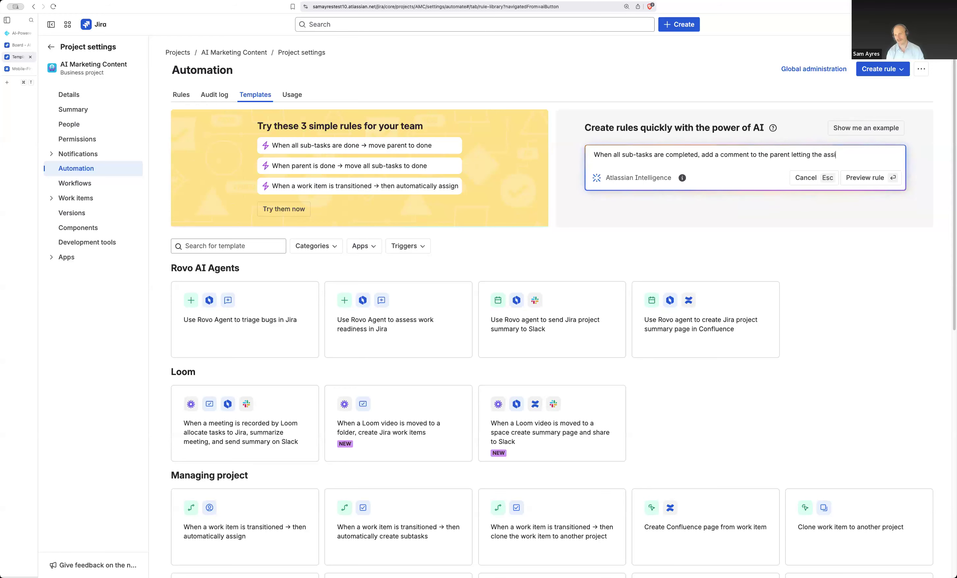
type("gnee know ")
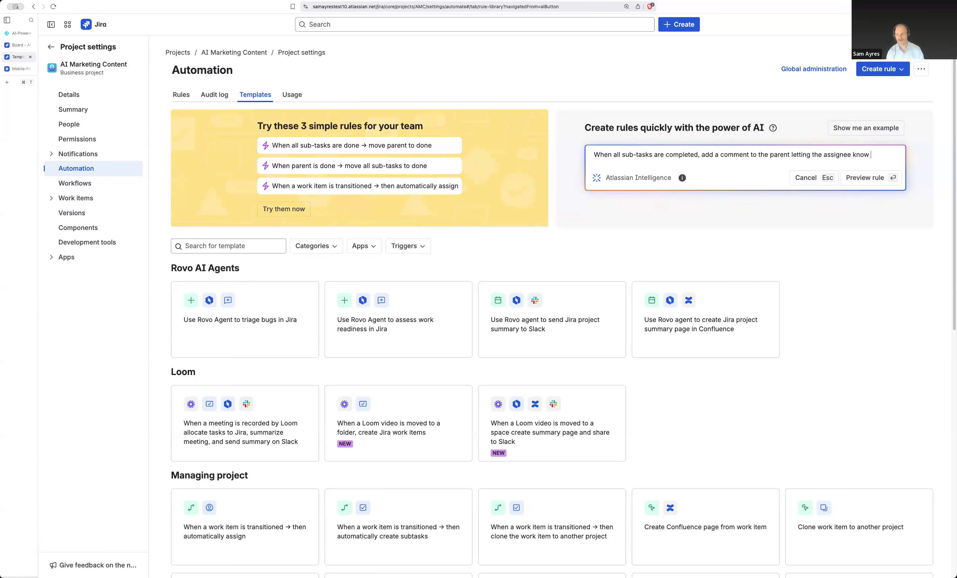
type("thath")
key("BackSpace")
key("BackSpace")
type(".")
key("Return")
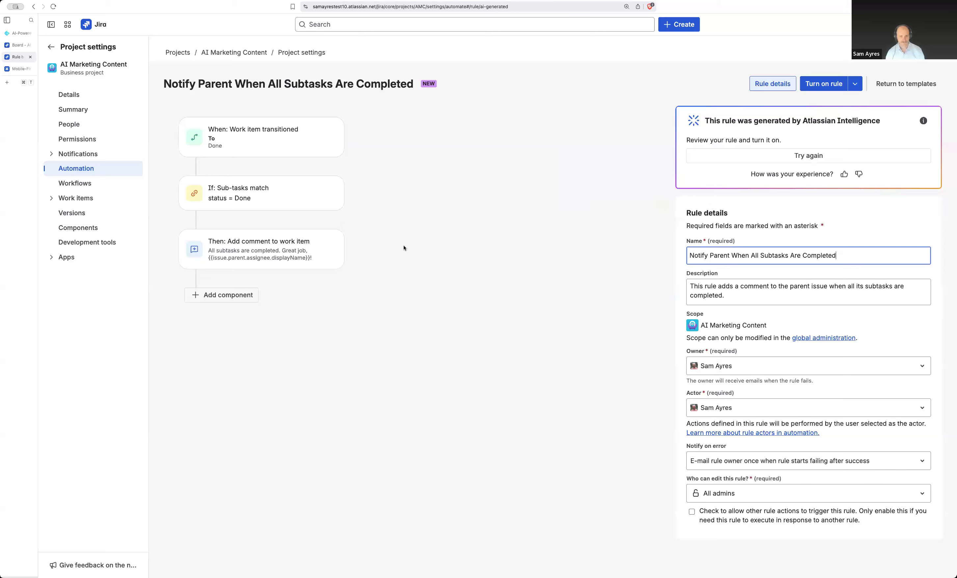
- Review the generated rule's transition trigger, sub-task condition and comment action, and return to the automation templates
left_click(271, 194)
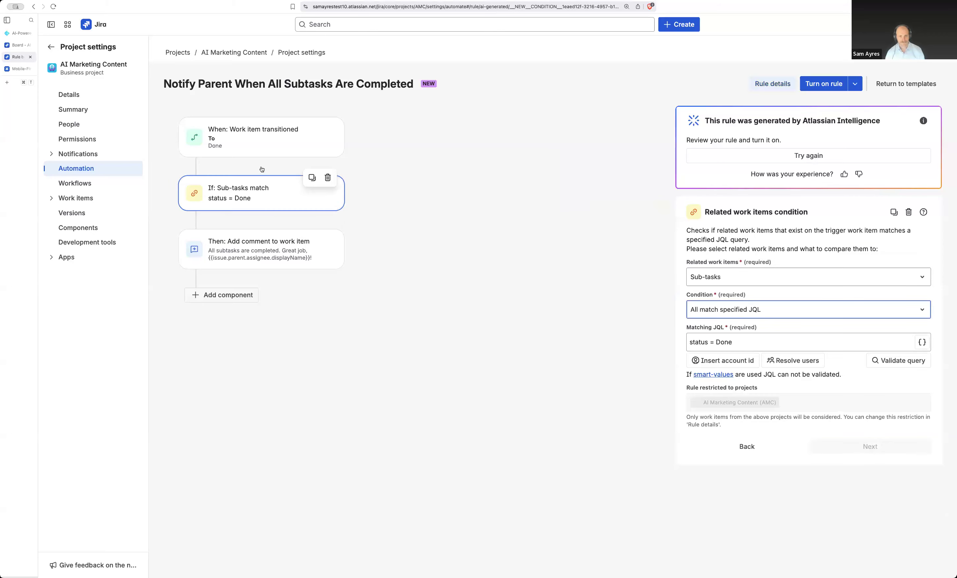
left_click(300, 155)
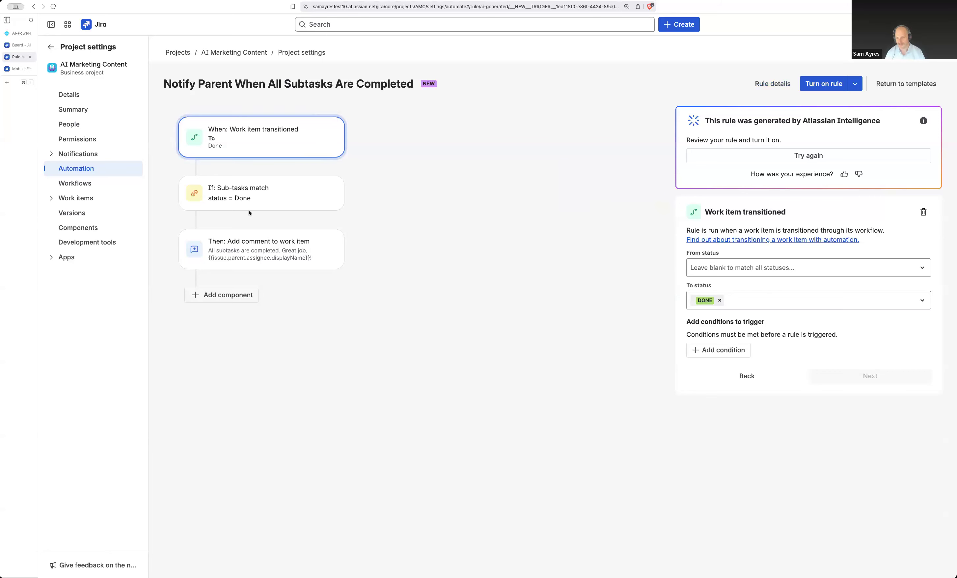
left_click(248, 197)
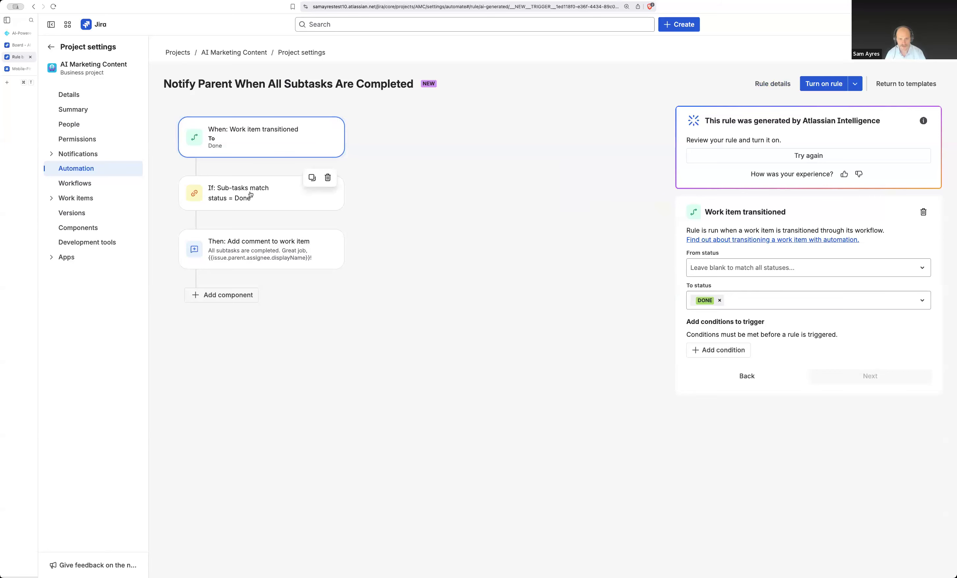
left_click(263, 249)
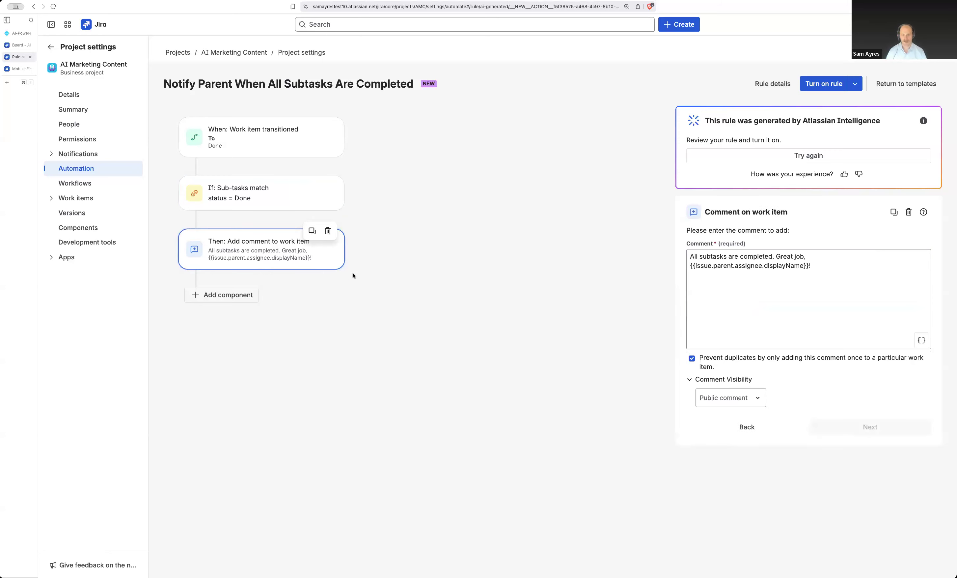
left_click(268, 193)
left_click(276, 131)
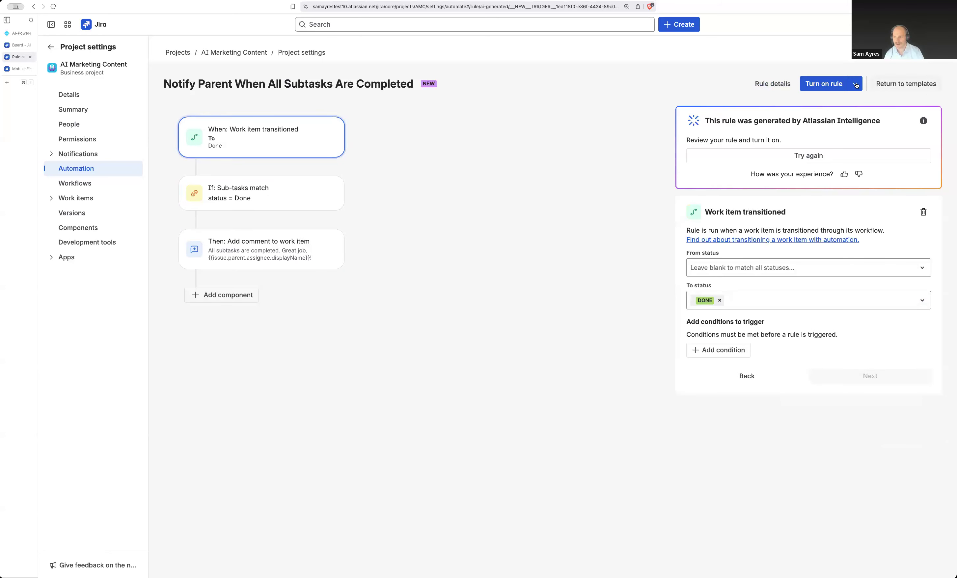
left_click(916, 85)
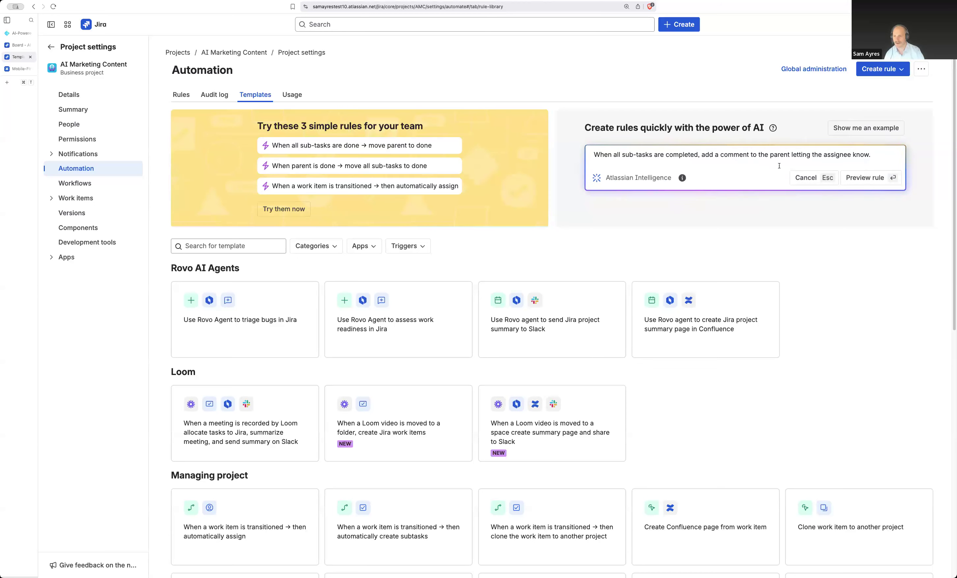
- Replace the AI rule prompt with "When a work item of "Marketing Asset" is created and "Social Media" is in the Summary, add the "Social_Media" label and"
triple_click(772, 153)
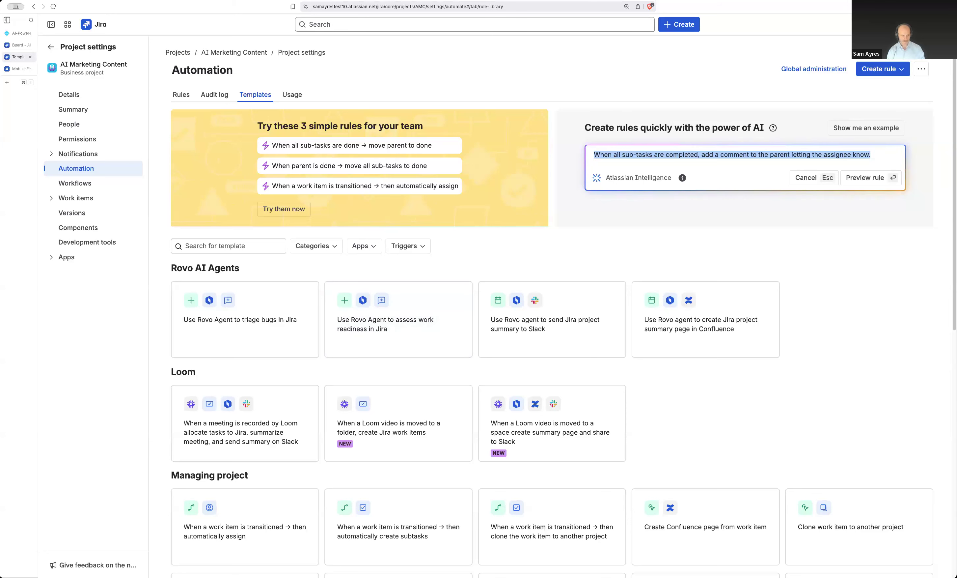
type("W")
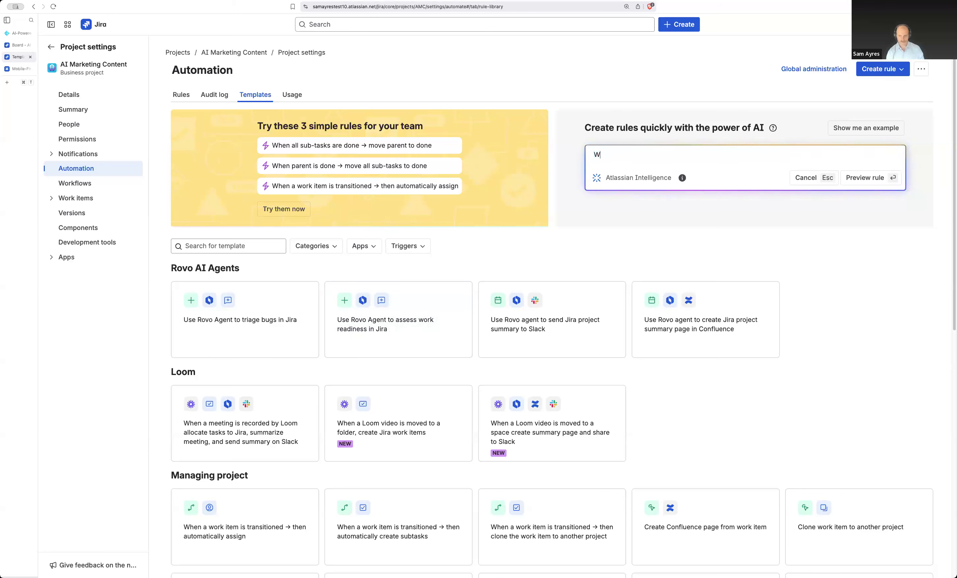
type("hen a work i")
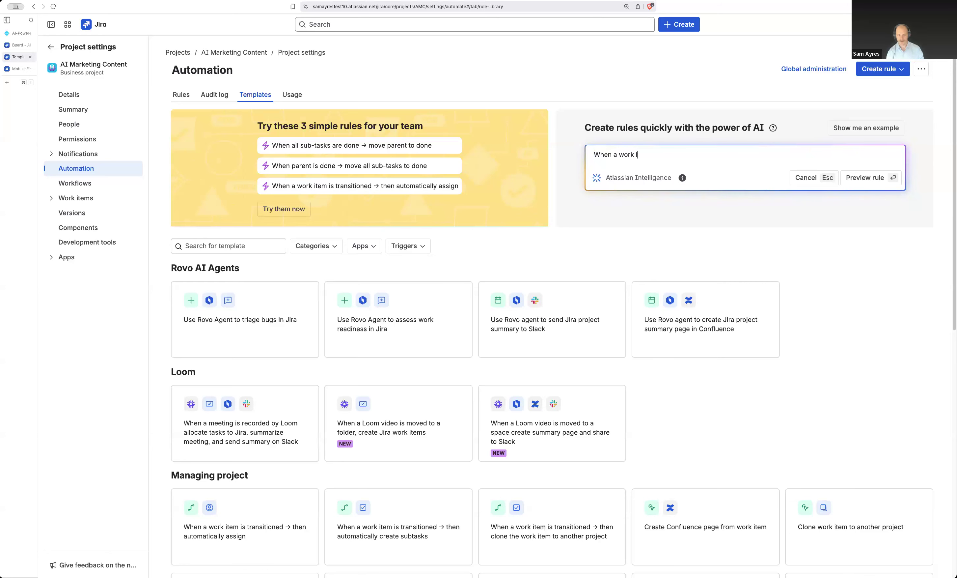
type("tem of \"Mark")
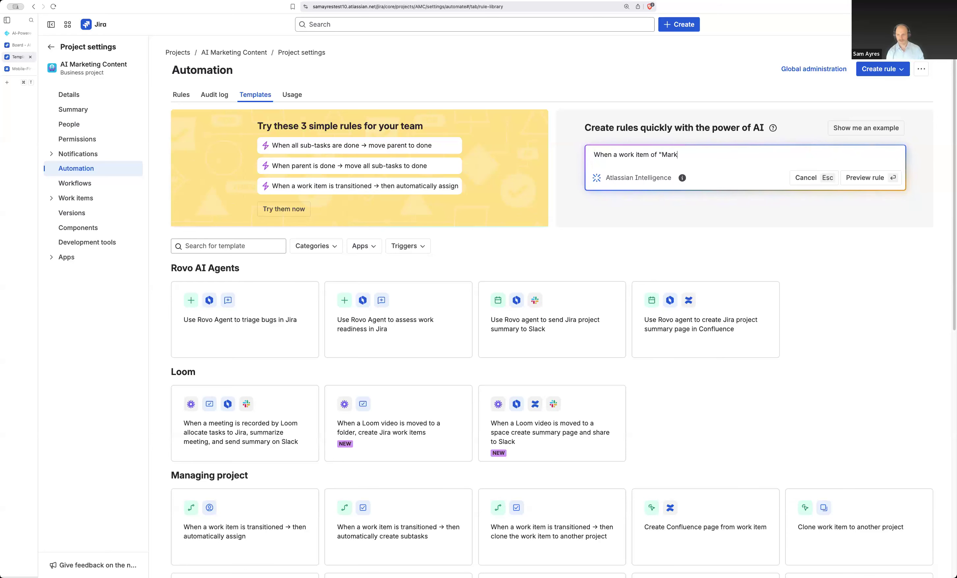
type("eting Asset\" is created and \"Social Media\" is in the Summary, add the ")
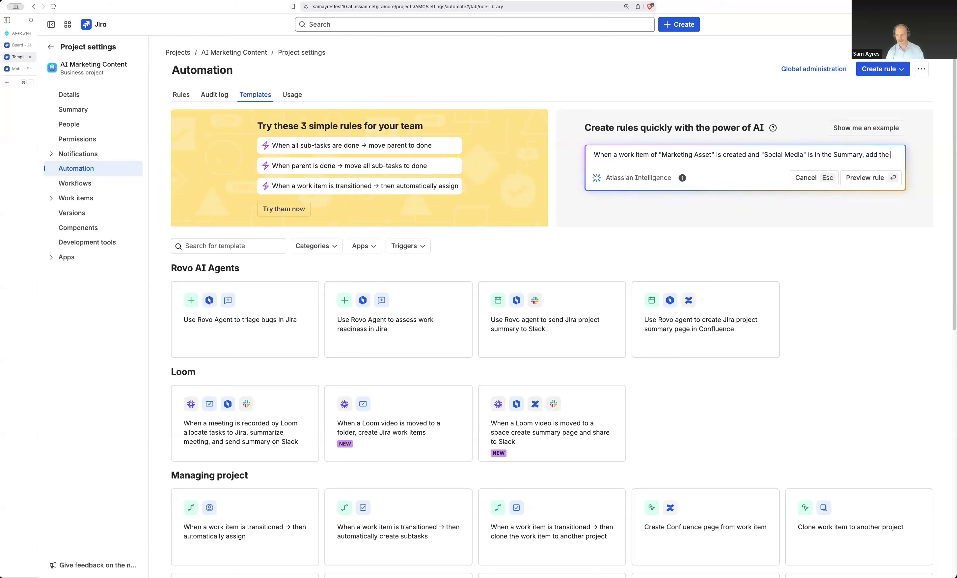
type("\"Social_M")
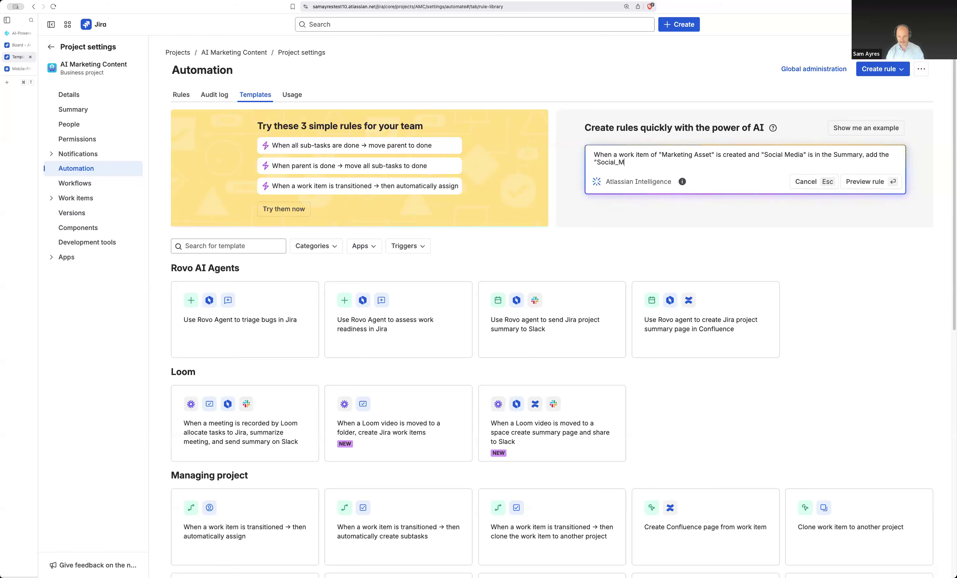
type("edia\" label and ")
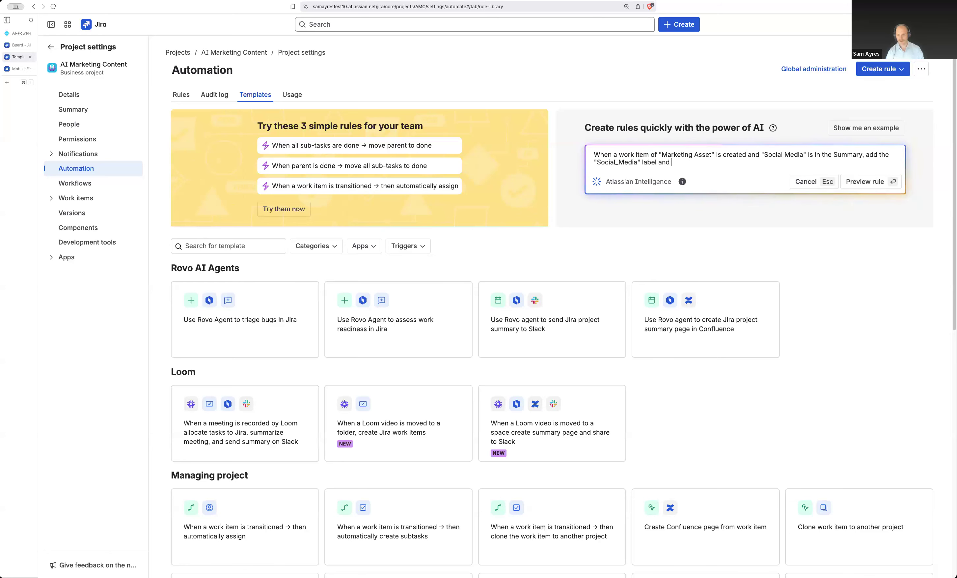
type("create a sub-task under the work")
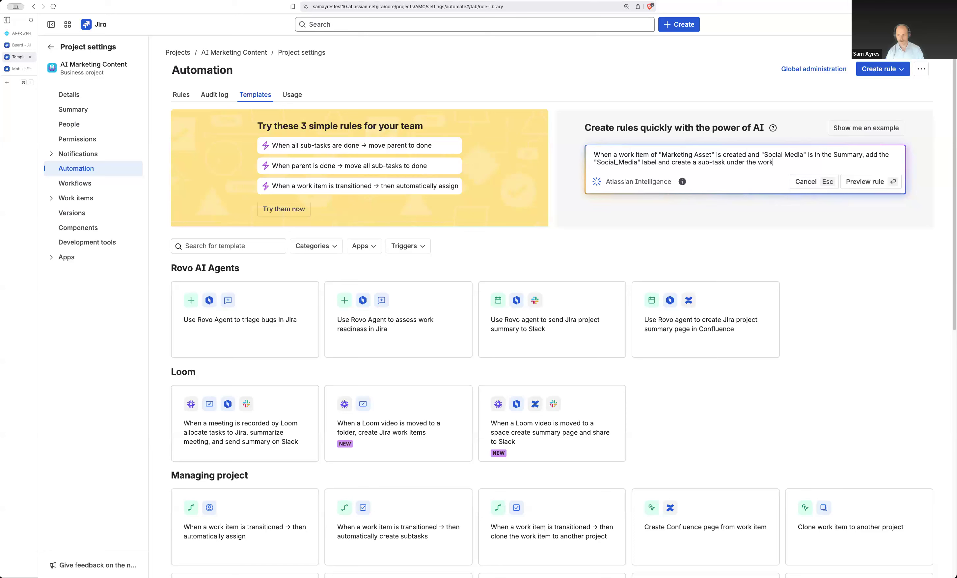
type(" item with \"target influences")
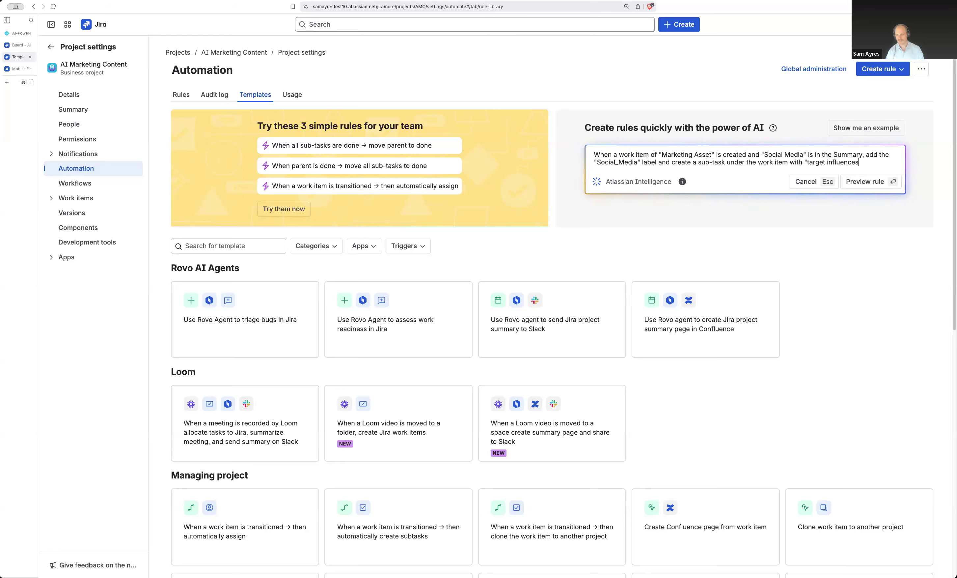
- Complete the prompt with "create a sub-task under the work item with "target influencers" in the summary" and generate the rule preview
key("BackSpace")
type("rs\" in the summary>")
key("Return")
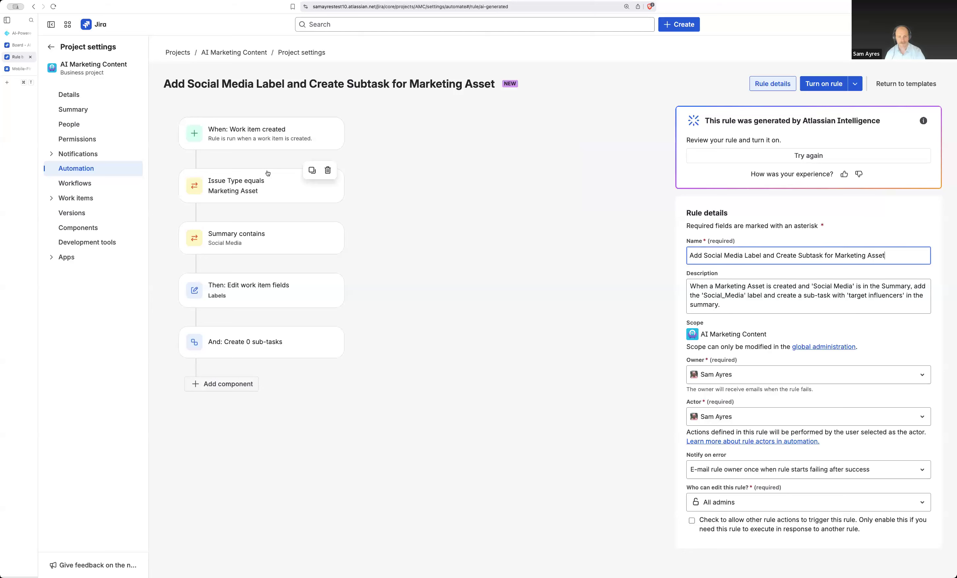
- Review the generated rule's trigger, issue type and summary conditions, label edit and sub-task action, and return to the automation templates
left_click(264, 139)
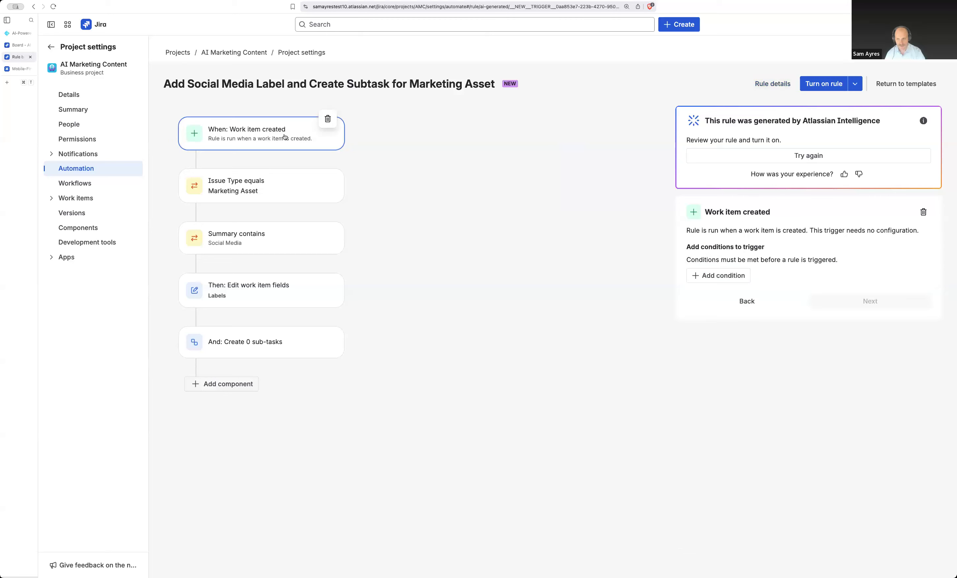
left_click(262, 188)
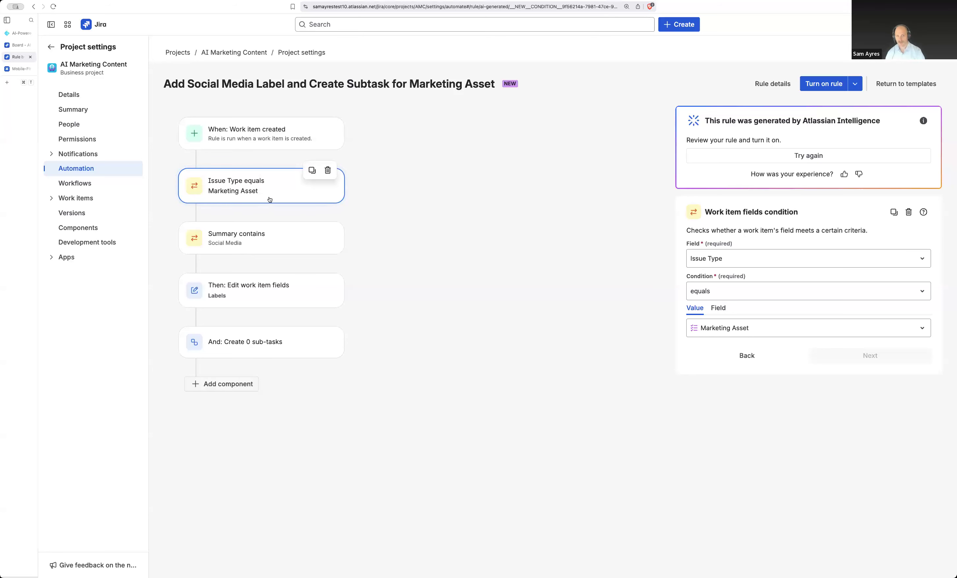
left_click(267, 235)
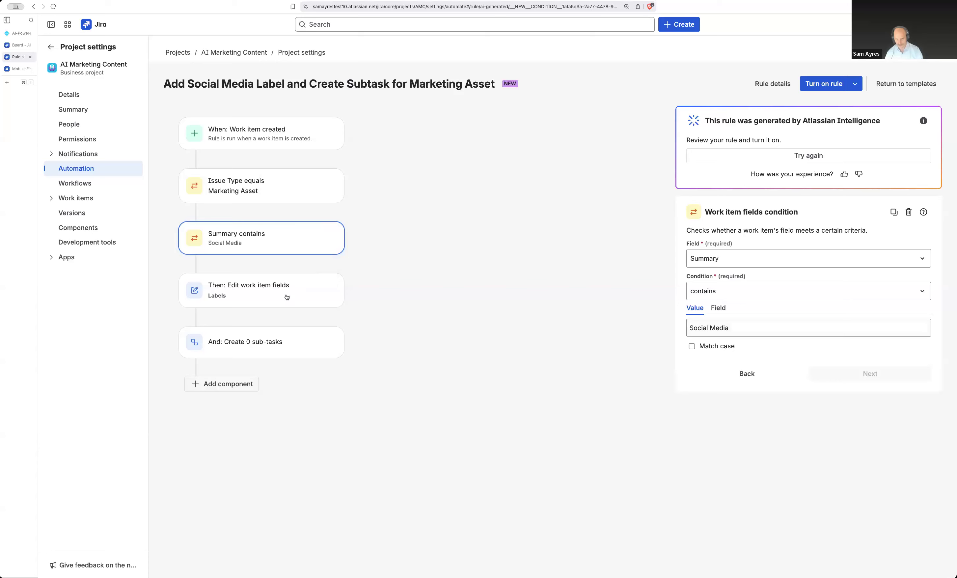
left_click(276, 290)
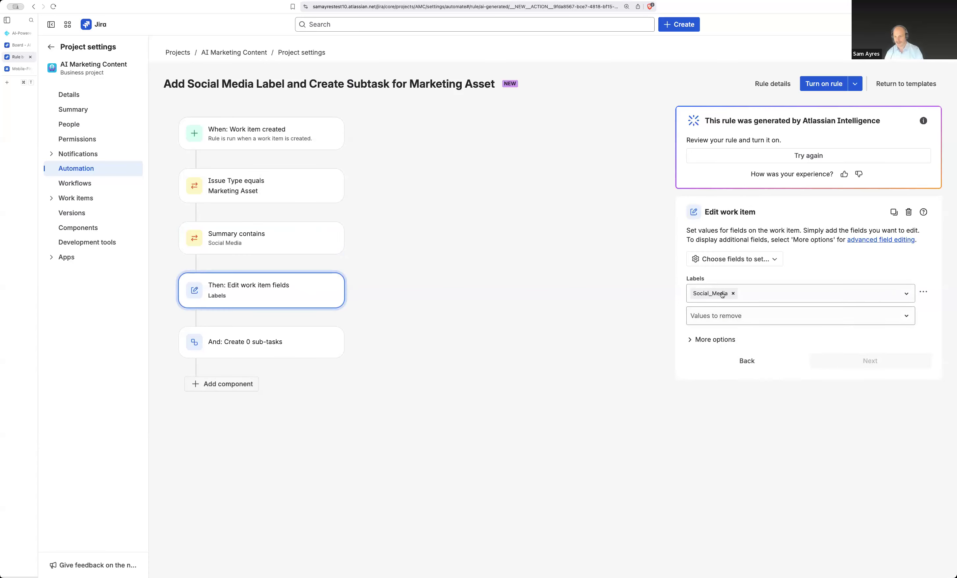
left_click(295, 350)
left_click(785, 258)
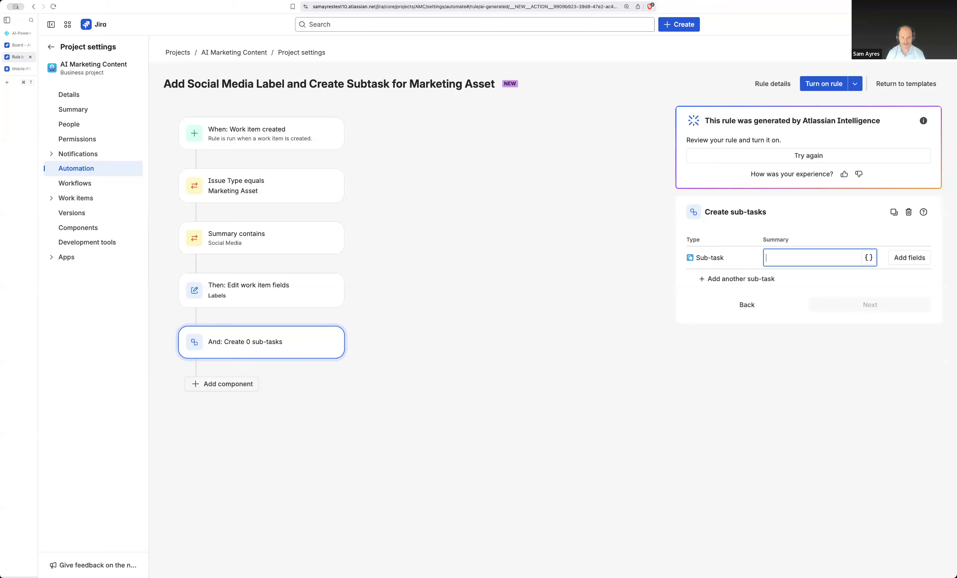
left_click(908, 90)
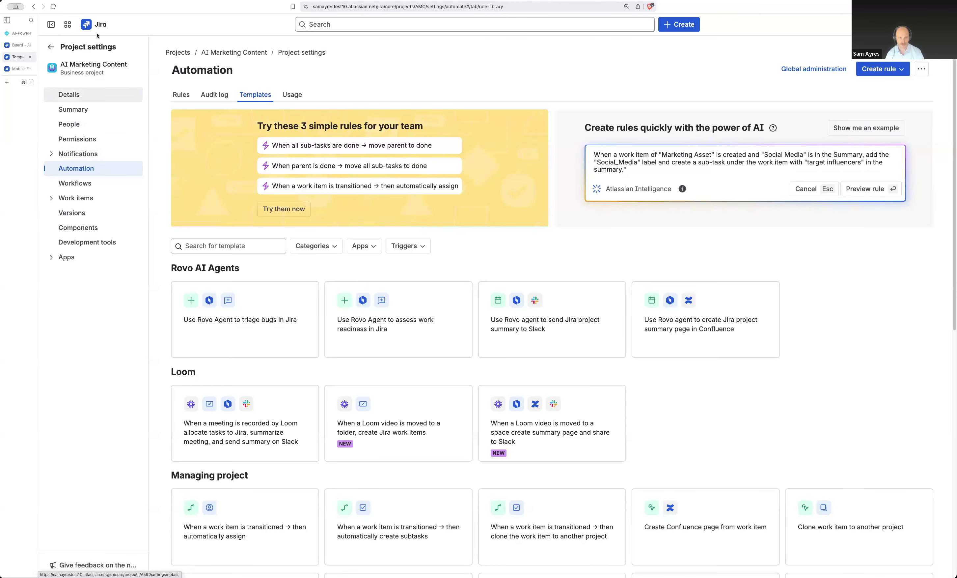
- Leave the project settings and open the work item search across all work
left_click(52, 47)
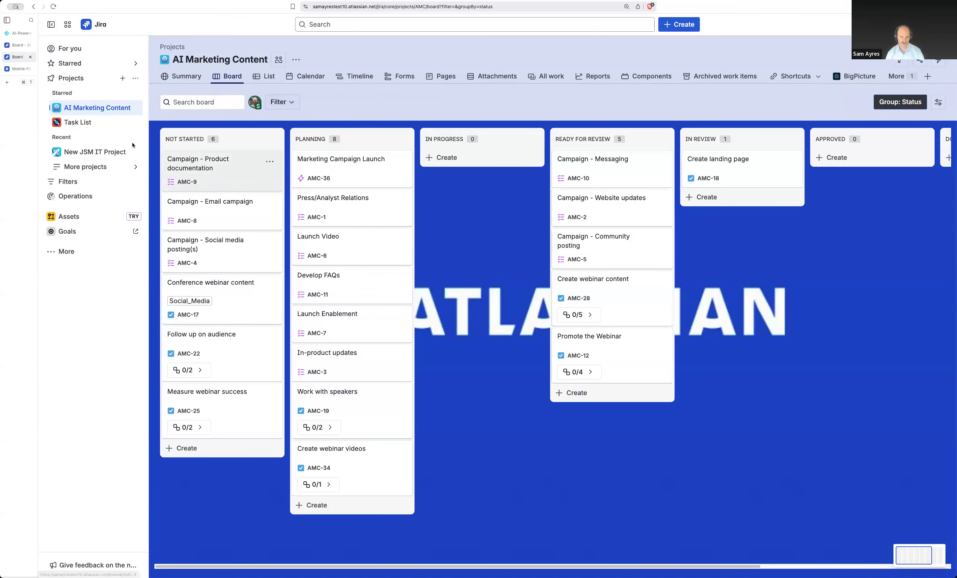
left_click(71, 179)
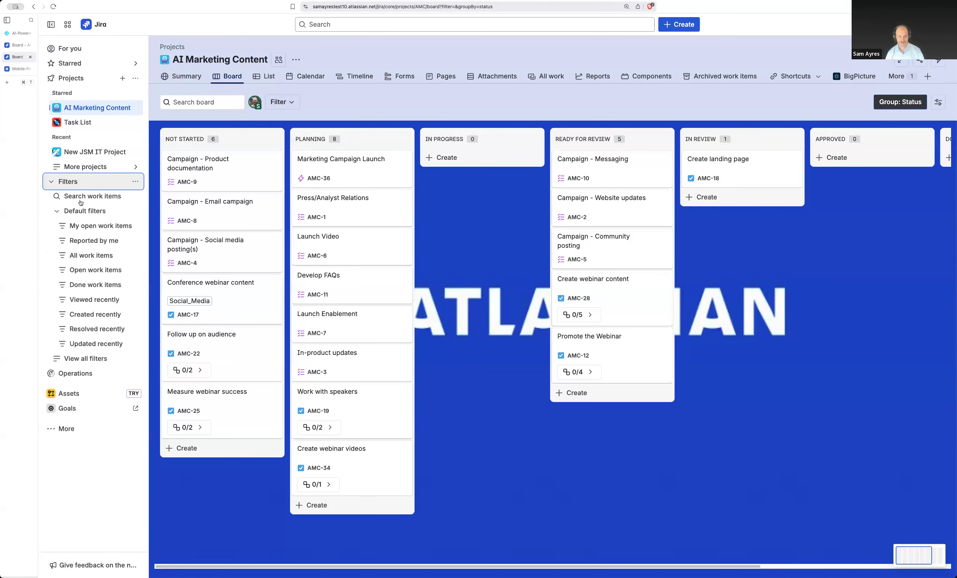
left_click(86, 199)
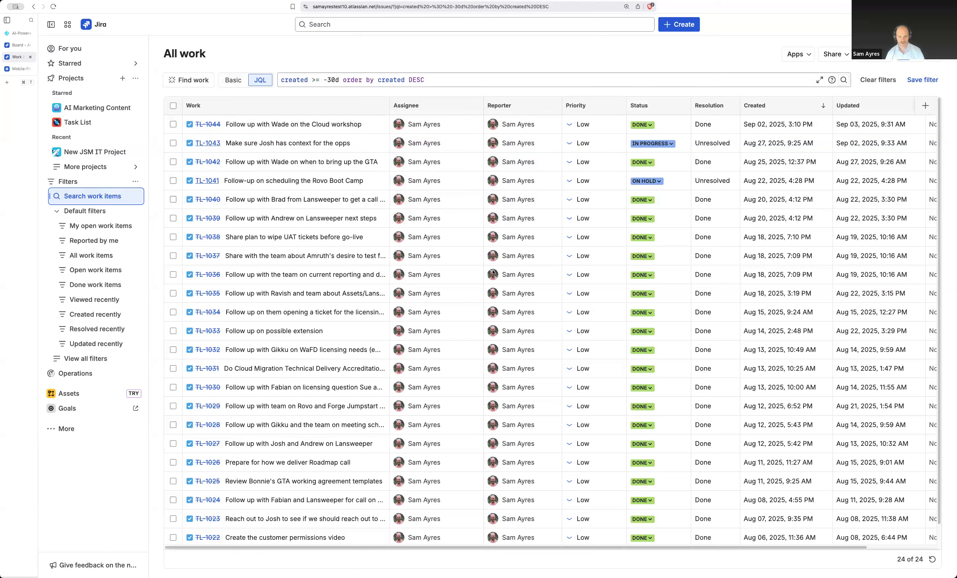
scroll(465, 237, "down", 1)
scroll(466, 240, "up", 1)
- Run an AI work item search with the prompt "Search for all issues assigned to me and that also have the word "webinar" in the summary."
left_click(198, 80)
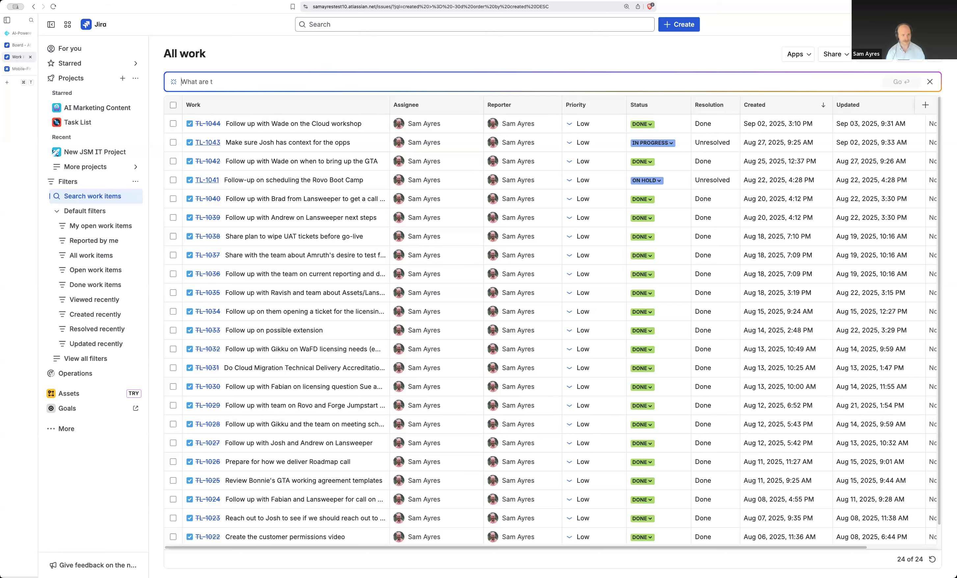
type("Sear")
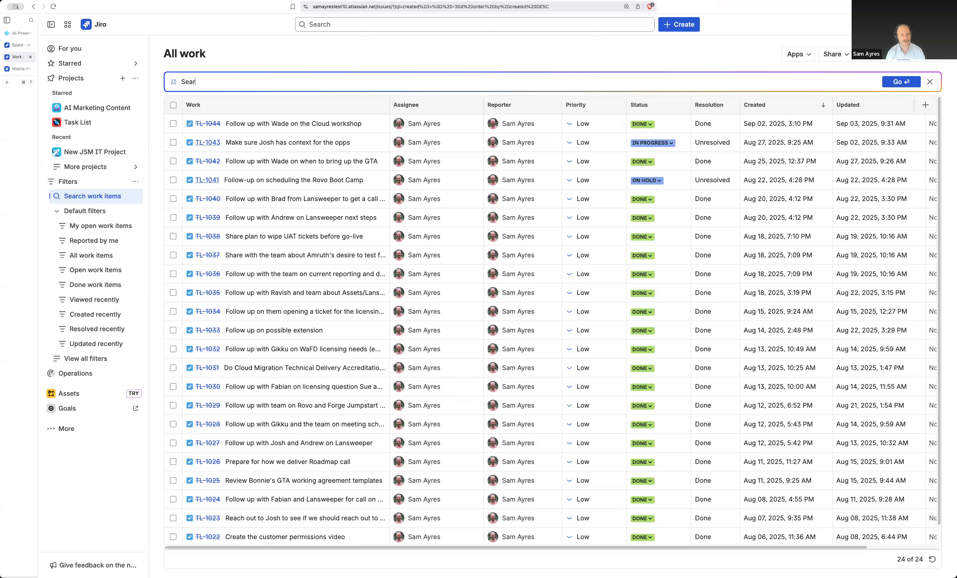
type("ch for all issues assigned to me and that also have the work")
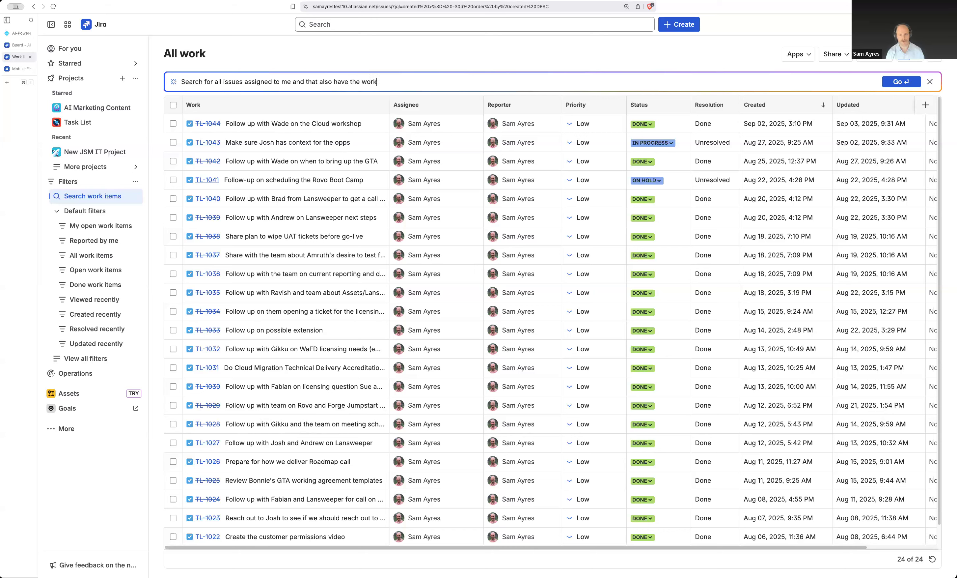
key("BackSpace")
type("d \"webinar\" in the summary.")
key("Return")
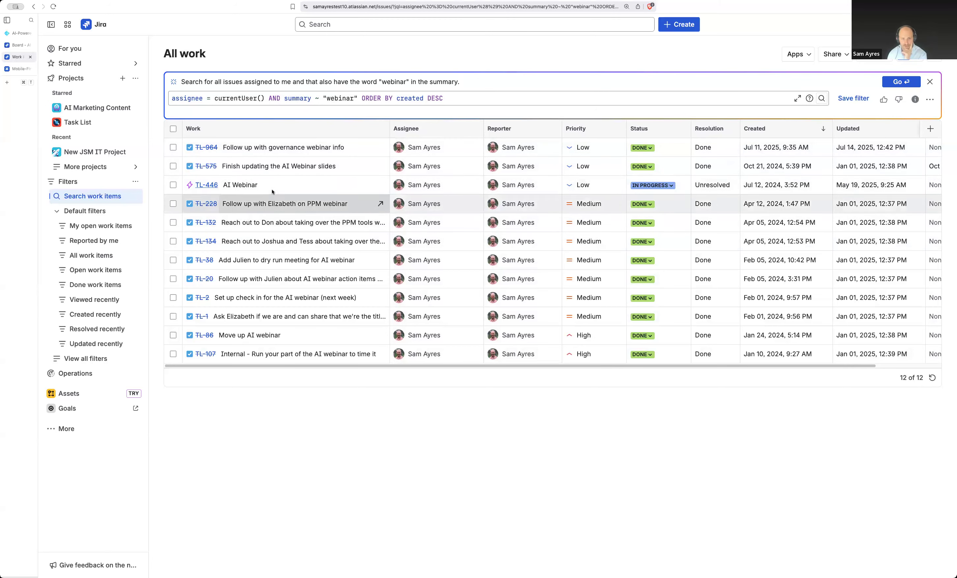
- Check the webinar search results and read the JQL query generated from the prompt
left_click_drag(307, 149, 344, 148)
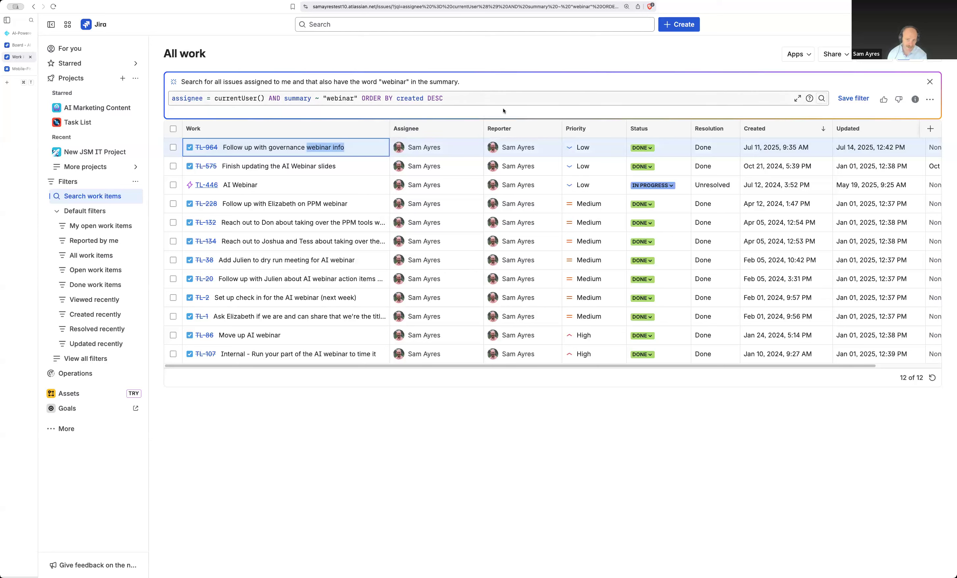
left_click_drag(459, 96, 176, 85)
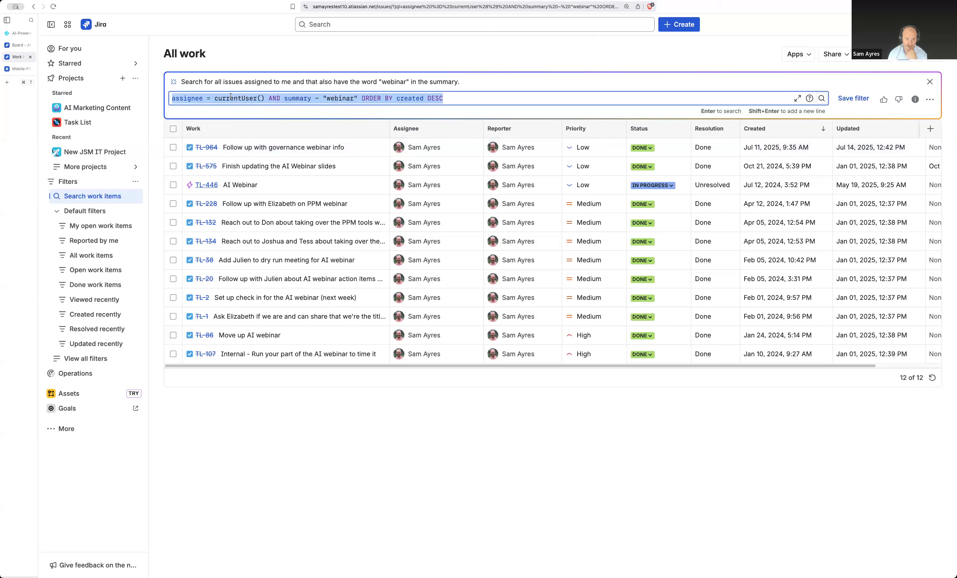
left_click(457, 95)
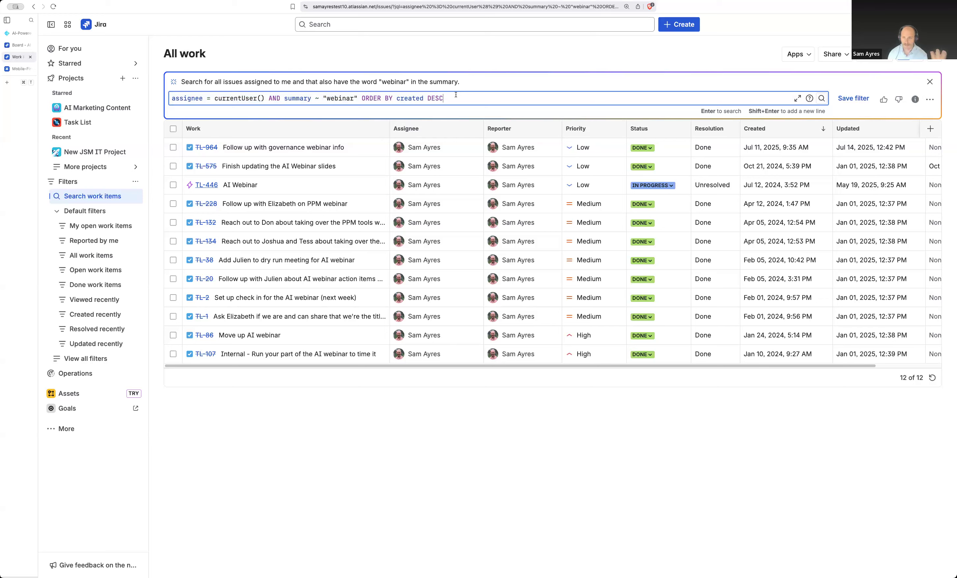
left_click_drag(216, 93, 470, 94)
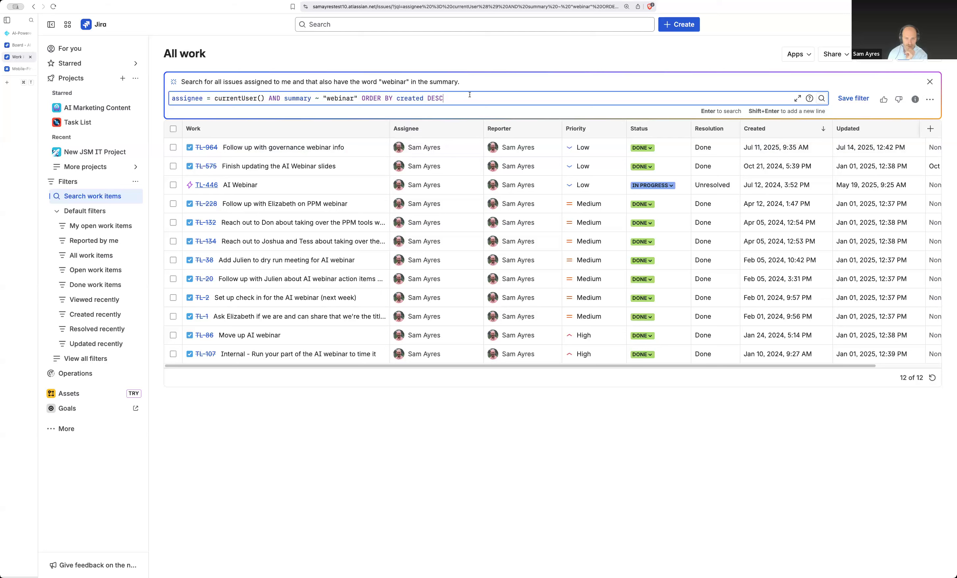
key("super+a")
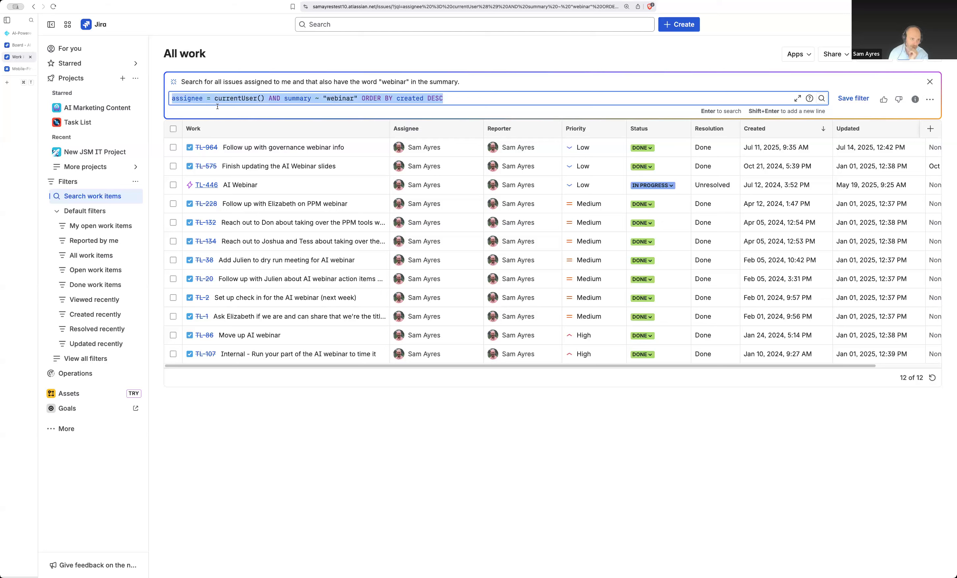
- Replace the AI search prompt with "All issues assigned to me and that were created in the last month" and run it
left_click(536, 82)
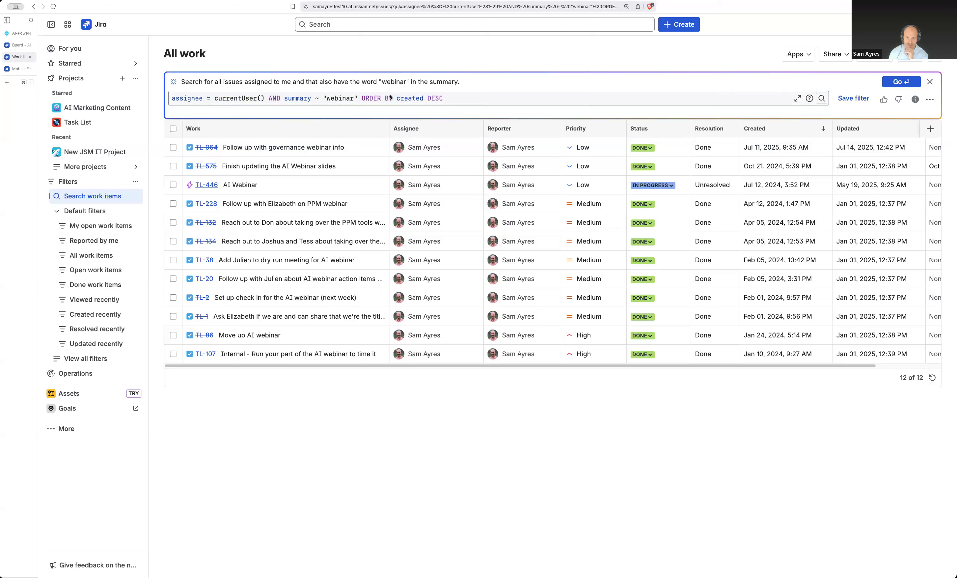
triple_click(319, 82)
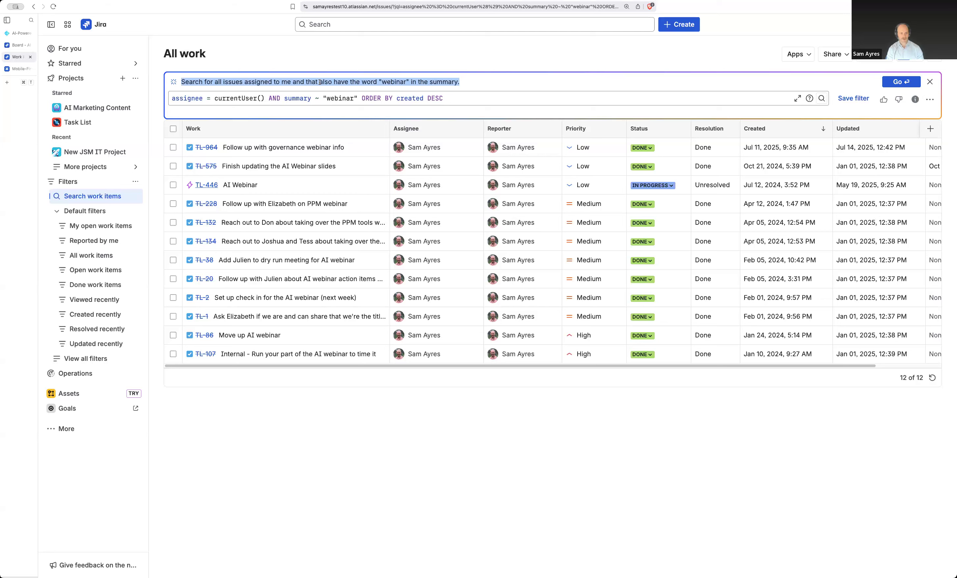
type("Al")
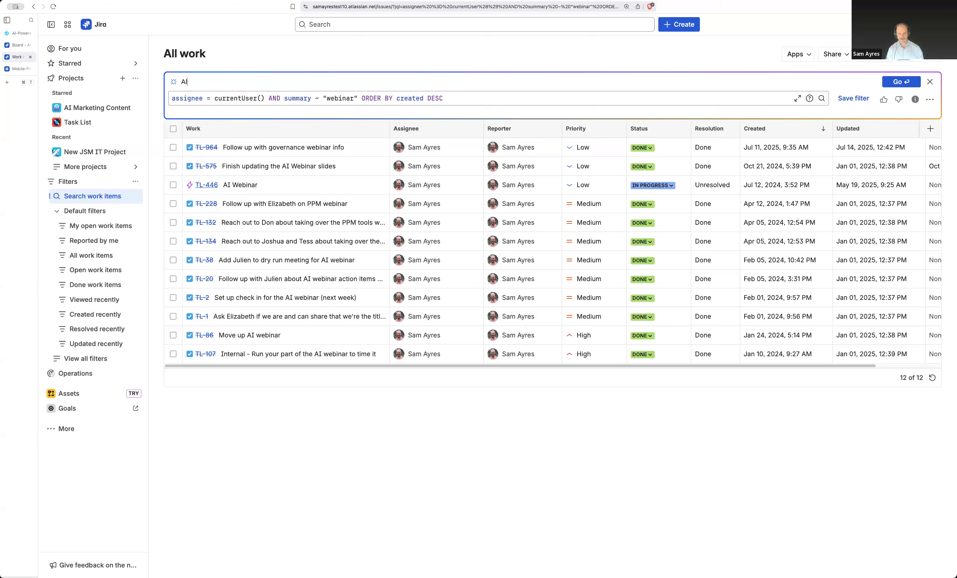
type("l issues assigned to me and that were created in the last month")
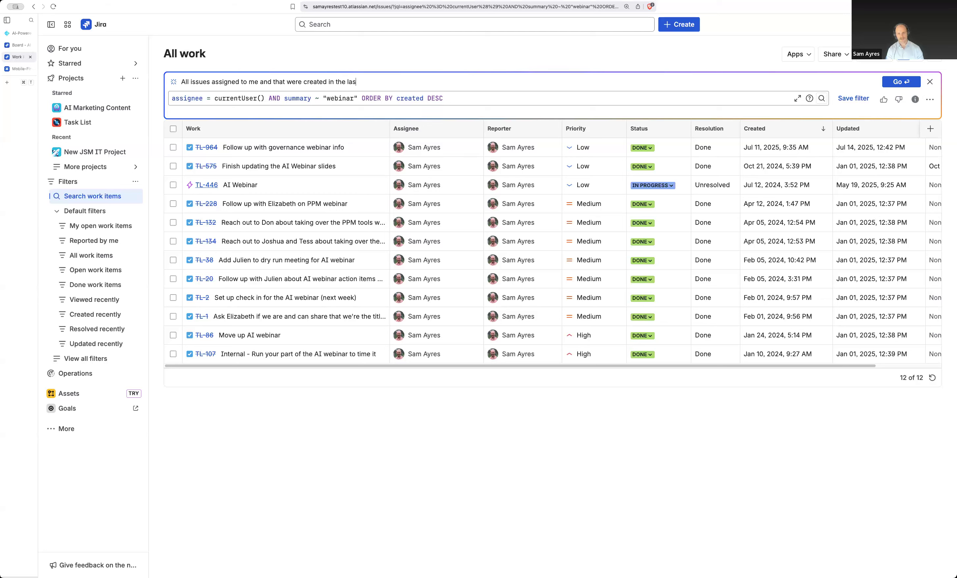
key("Return")
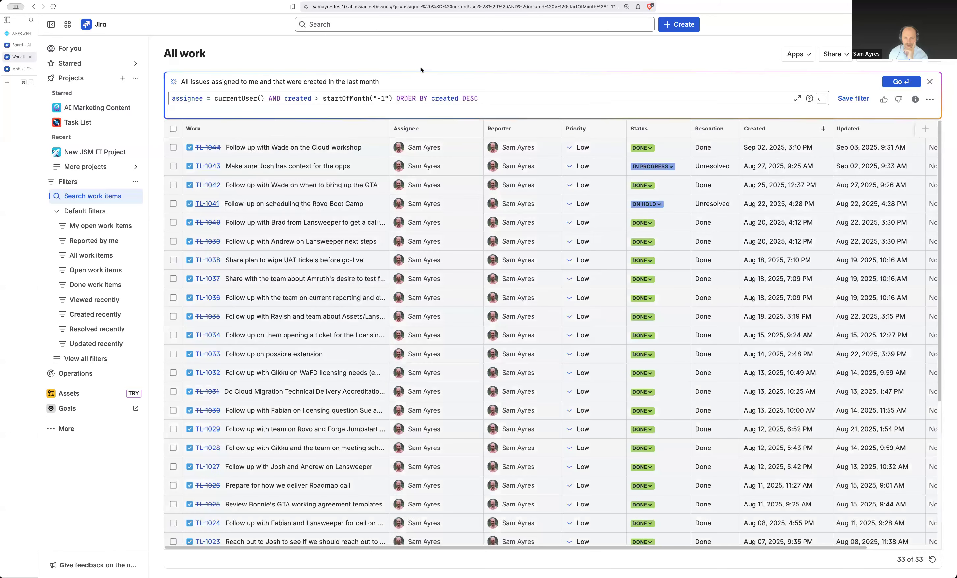
- Review the listed work items and examine the creation date condition in the generated JQL query
scroll(380, 331, "down", 5)
scroll(381, 340, "up", 5)
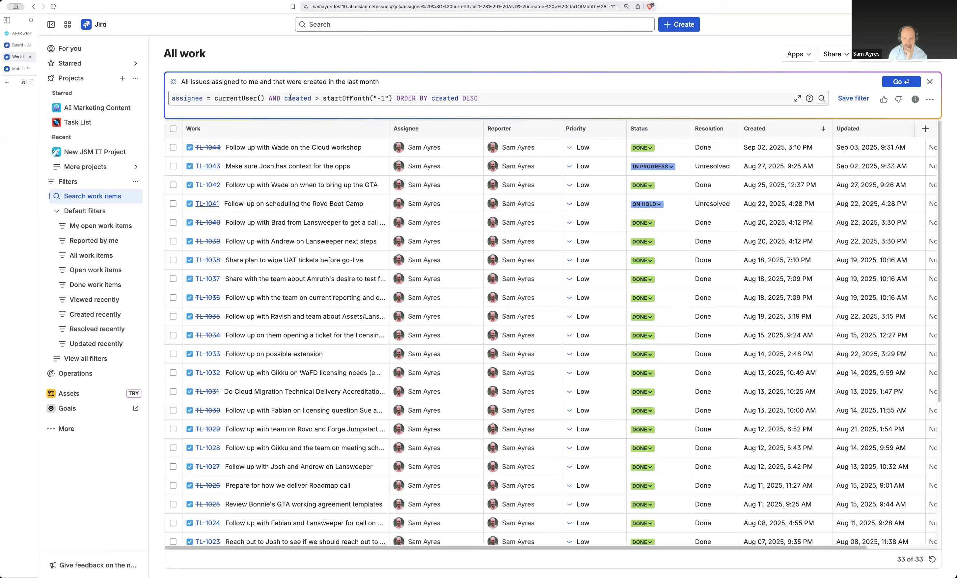
left_click_drag(325, 97, 397, 100)
left_click(392, 96)
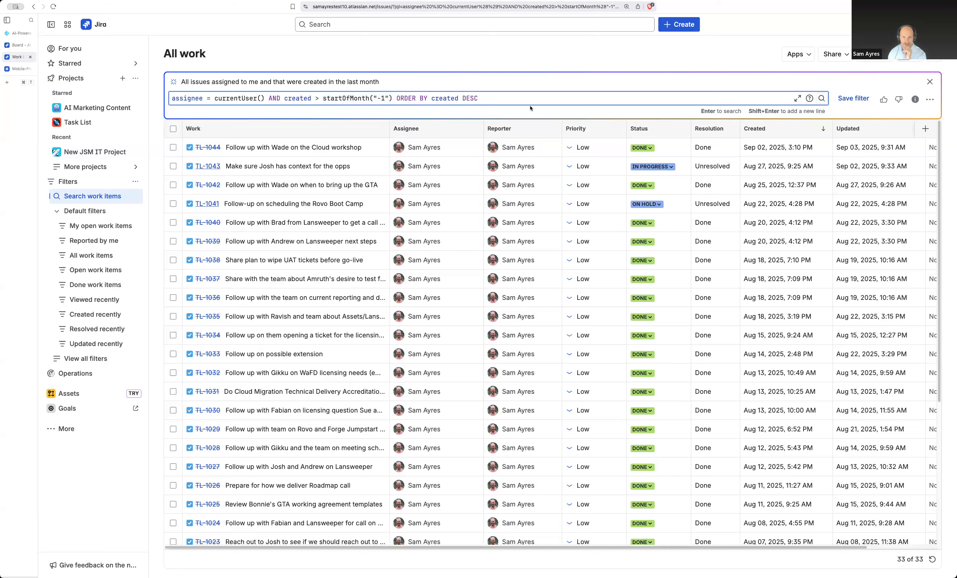
triple_click(341, 98)
left_click(476, 95)
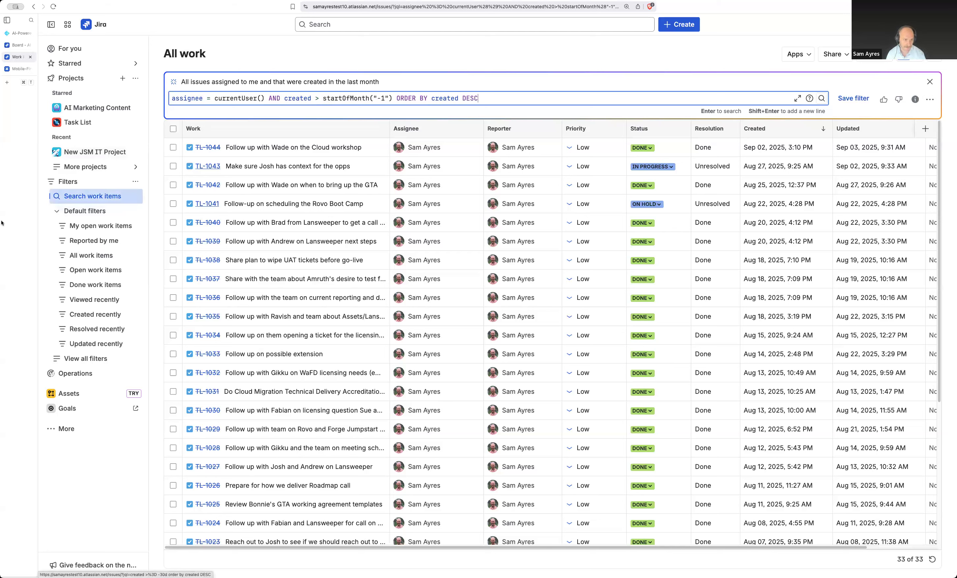
- Switch to the Confluence project charter and create a new blank page in the AI Marketing space
left_click(17, 67)
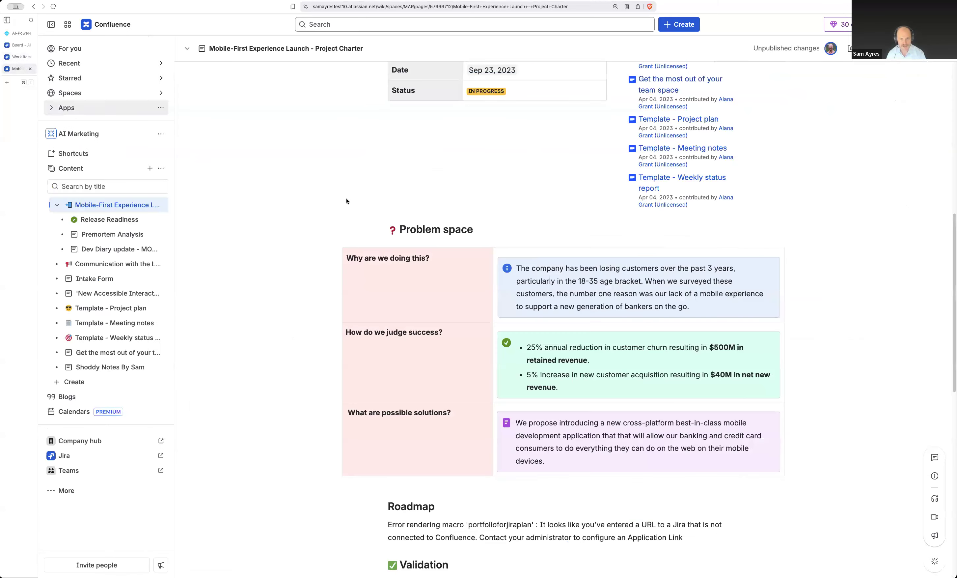
scroll(356, 211, "up", 5)
scroll(351, 221, "up", 7)
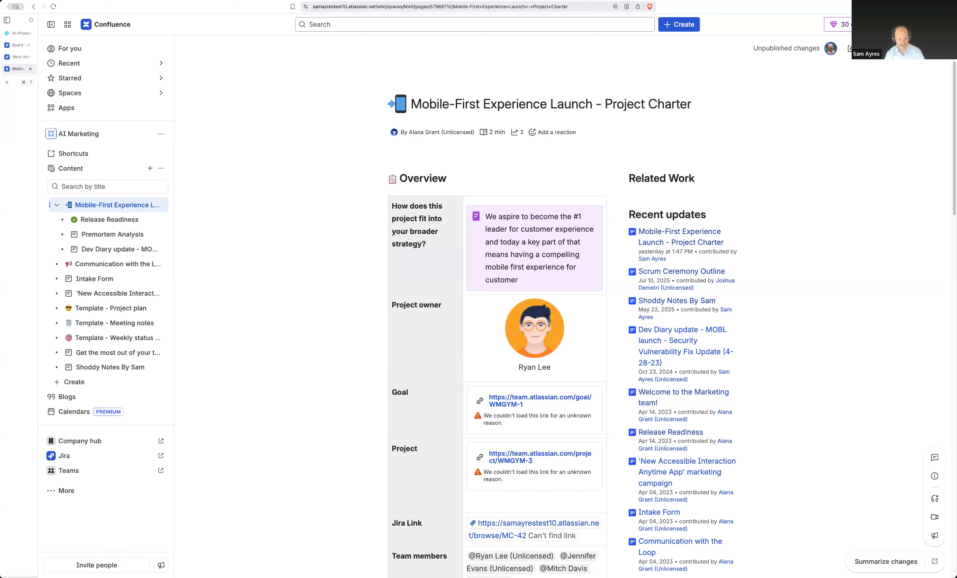
left_click(150, 168)
left_click(193, 215)
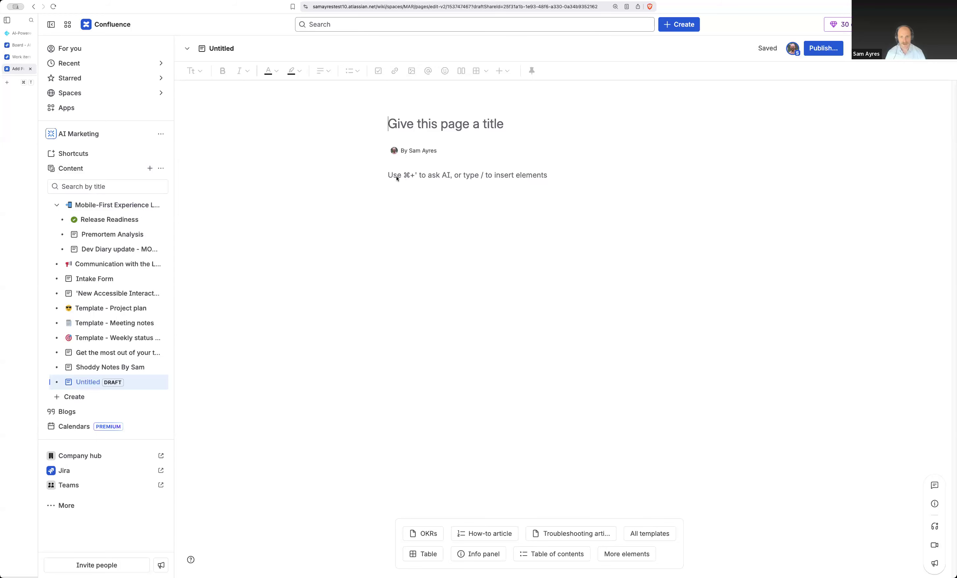
- Have Atlassian Intelligence draft content in the page body with the prompt "Create an outline for scrum ceremonies"
left_click(395, 177)
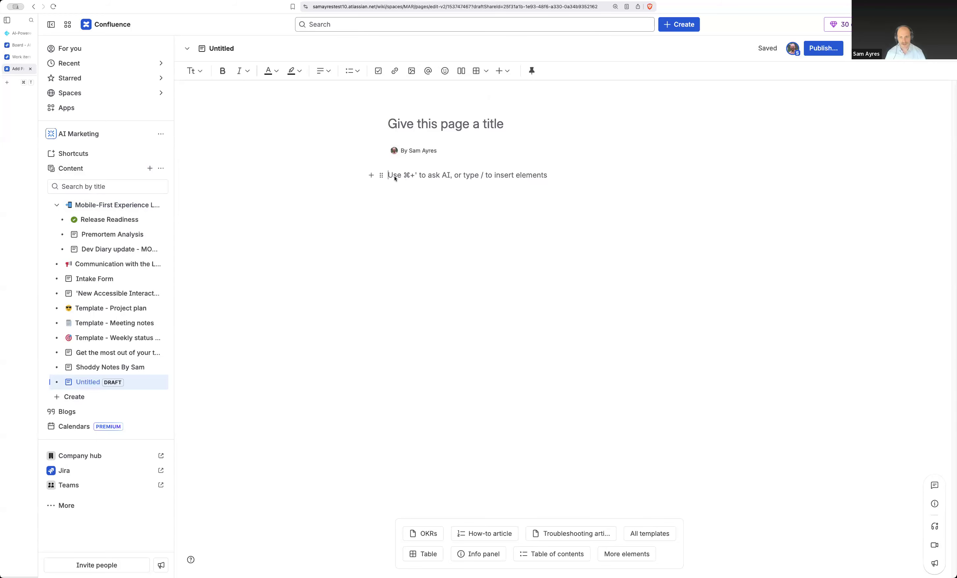
type("/")
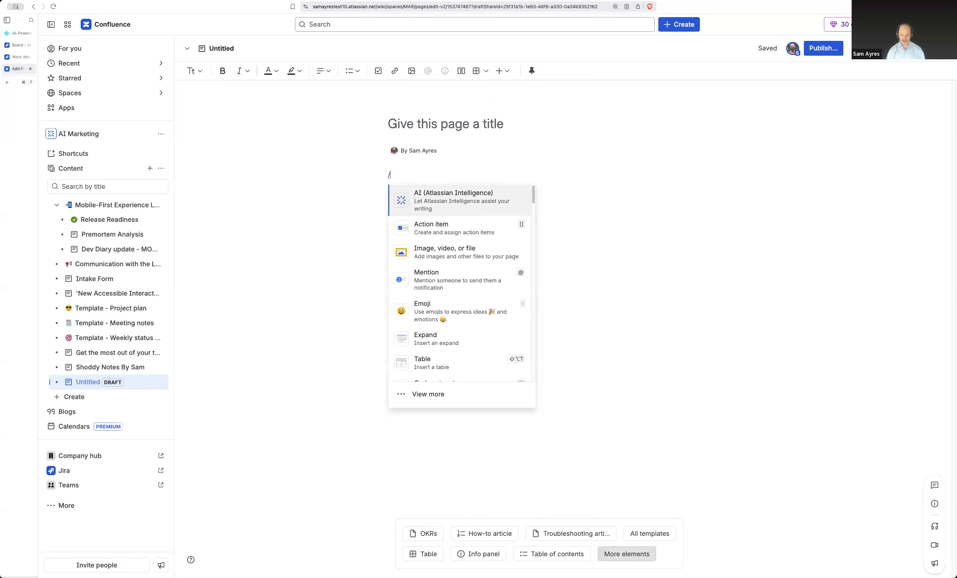
left_click(474, 202)
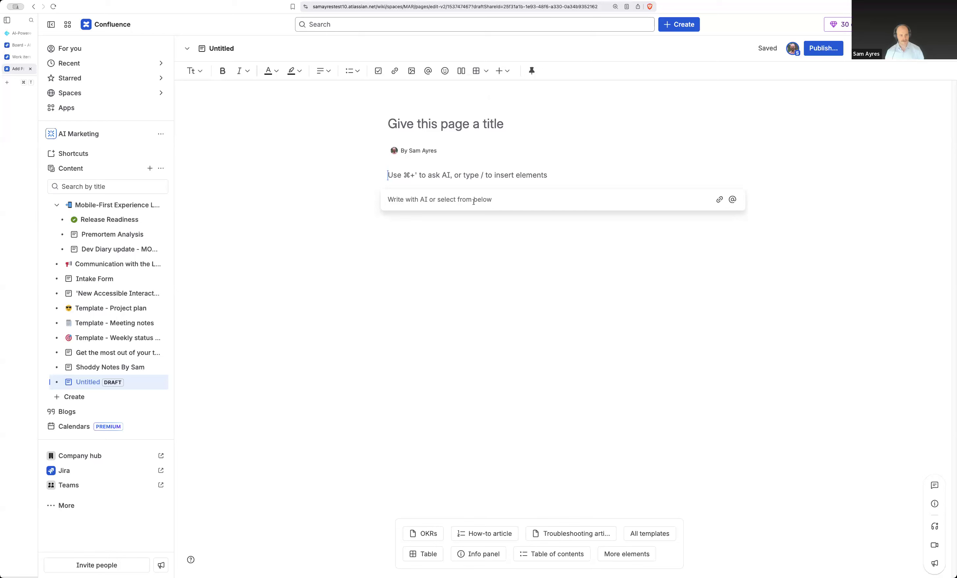
type("Cr")
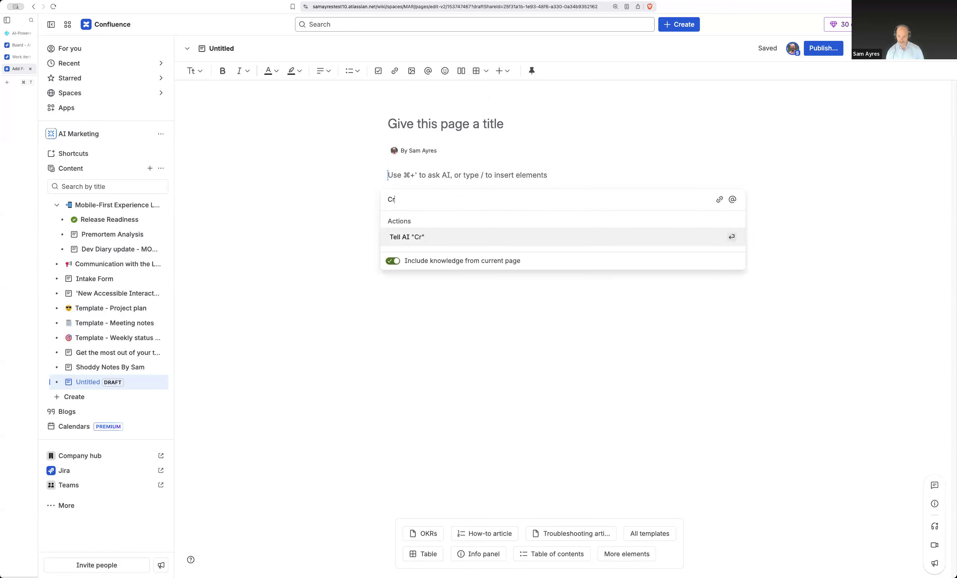
type("eate an ouline")
key("BackSpace")
key("BackSpace")
key("BackSpace")
key("BackSpace")
type("tl;oi")
key("BackSpace")
key("BackSpace")
type("ine for scrum")
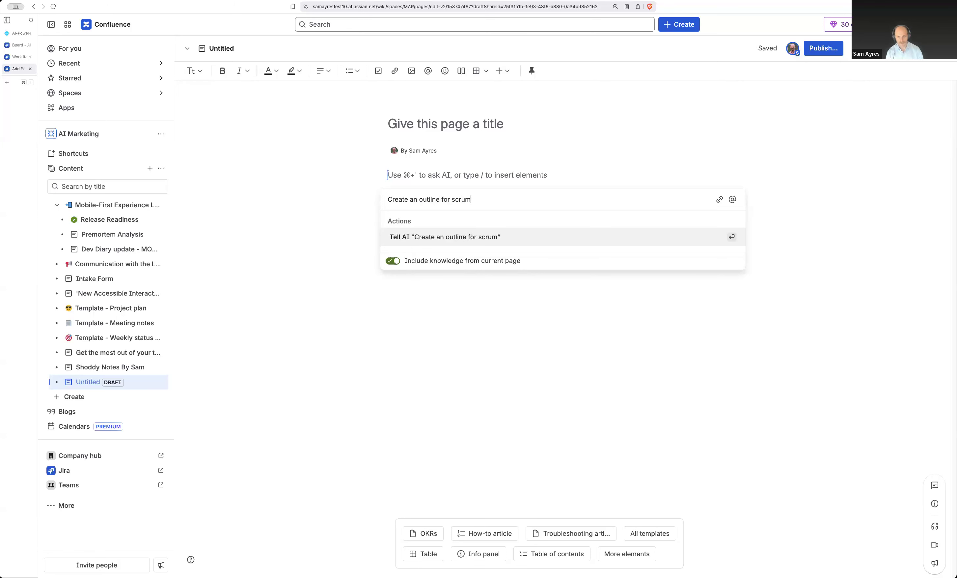
type(" ceremonies")
key("Return")
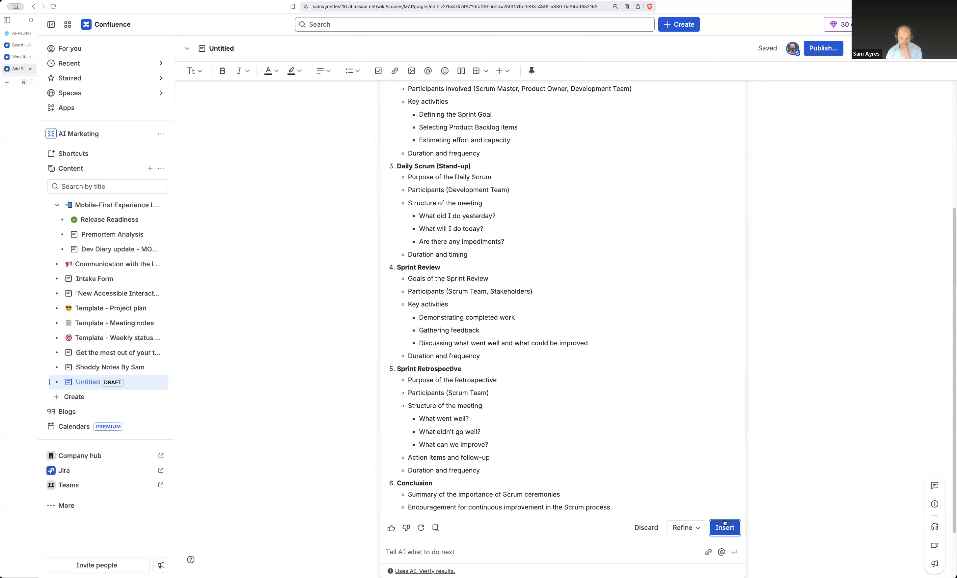
- Review the AI-generated scrum ceremonies outline and insert it into the page
scroll(644, 459, "up", 5)
scroll(637, 408, "down", 8)
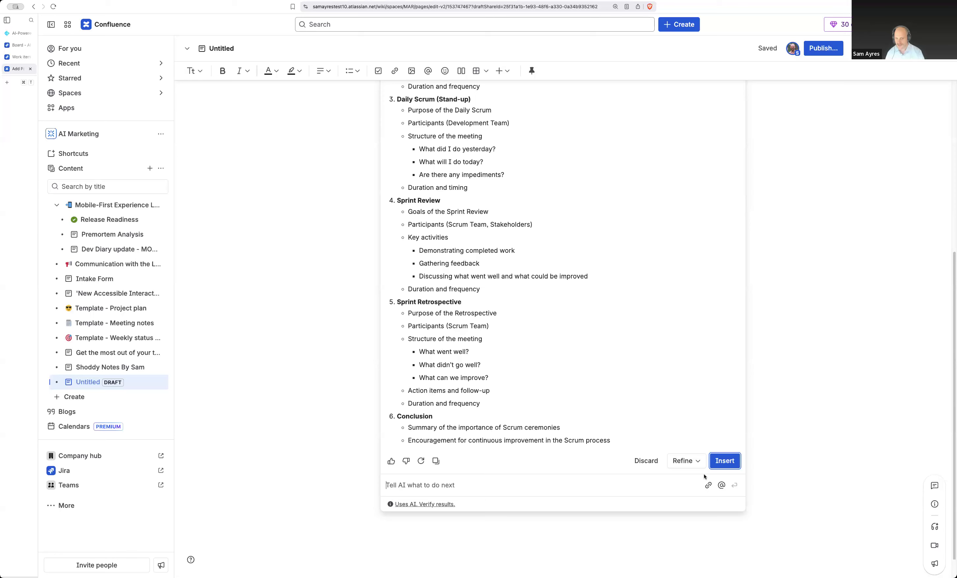
left_click(726, 461)
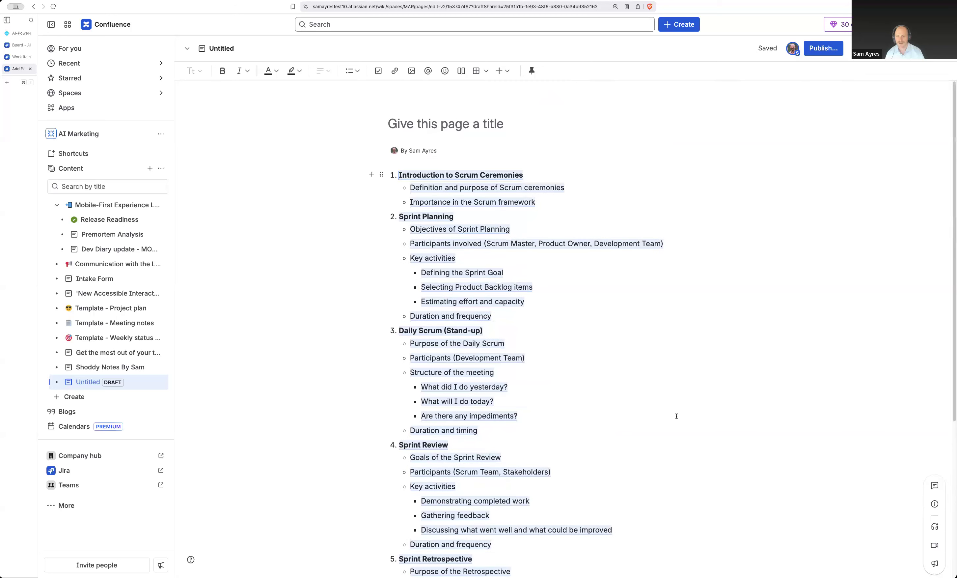
- Title the page "Outline for Scrum Ceremonies for Acme Corp." and publish it in the AI Marketing space with open access
left_click(386, 128)
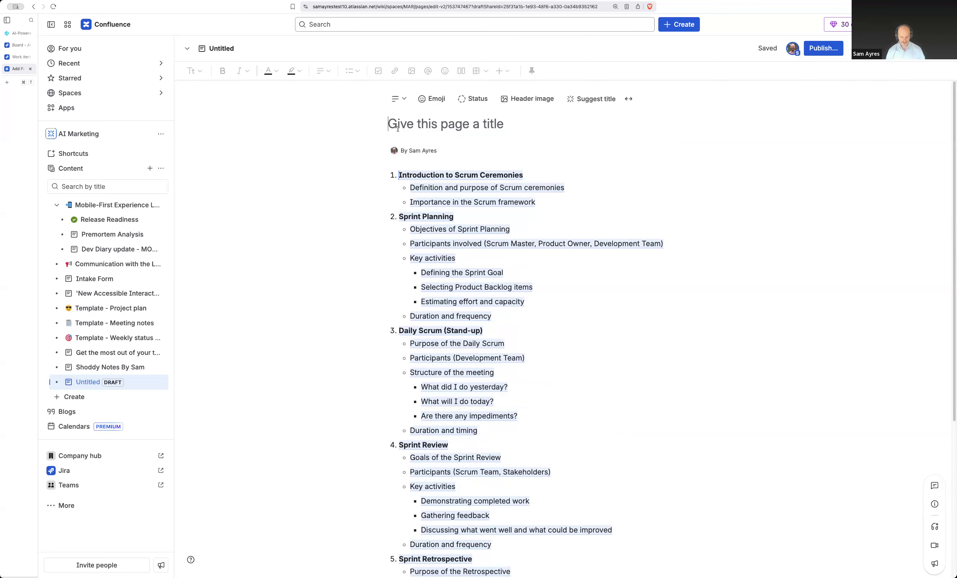
type("Outline for Scr")
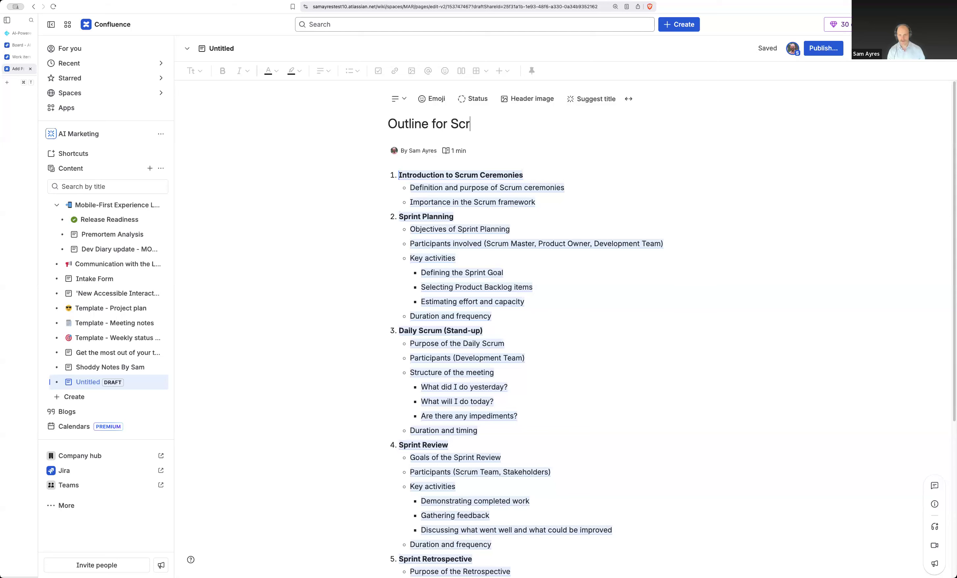
type("um Ceremonies")
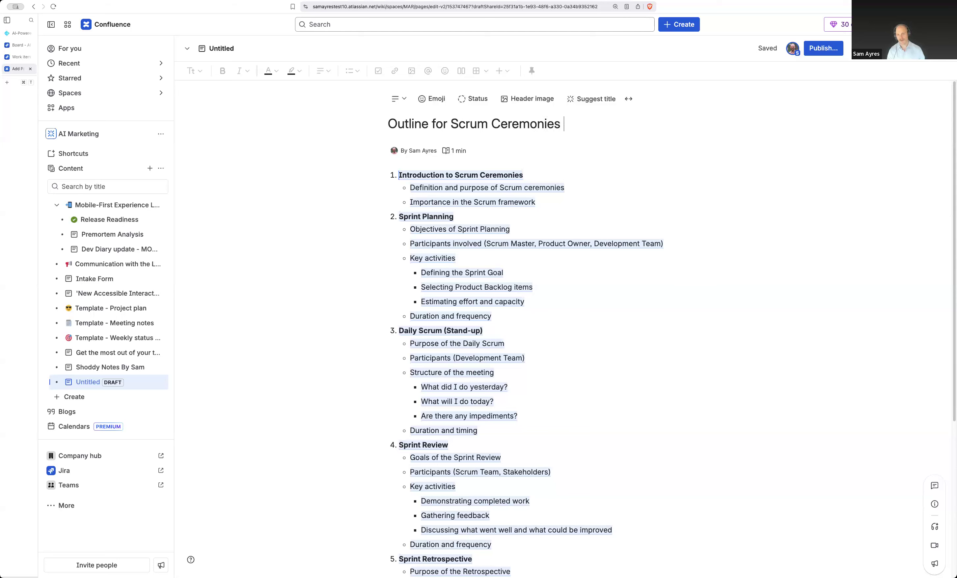
type(" for Acme Corp.")
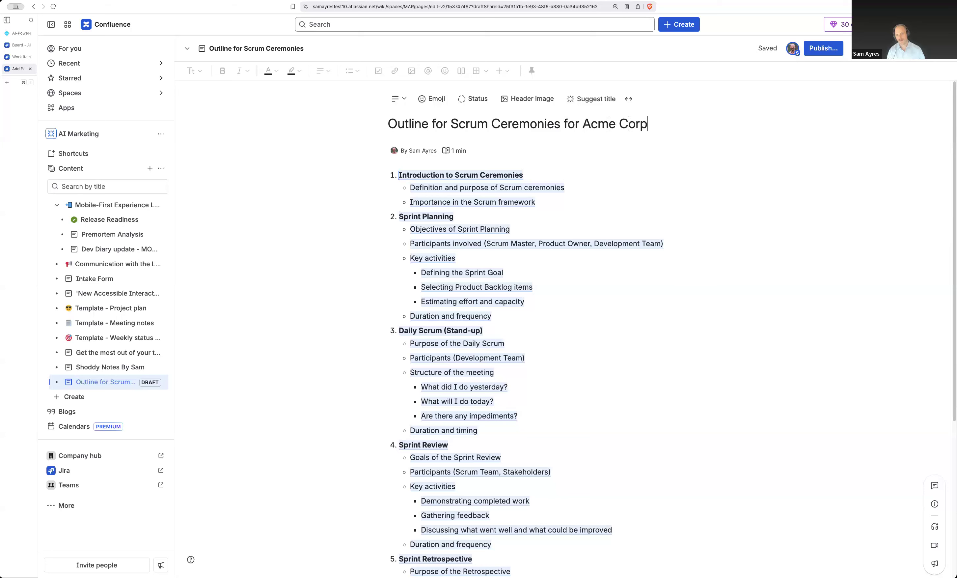
left_click(812, 48)
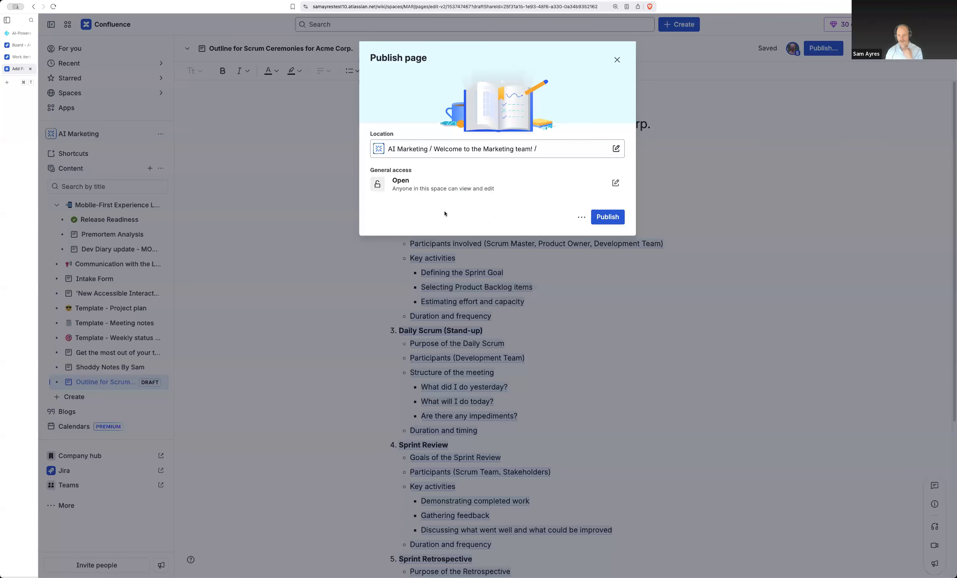
left_click(607, 217)
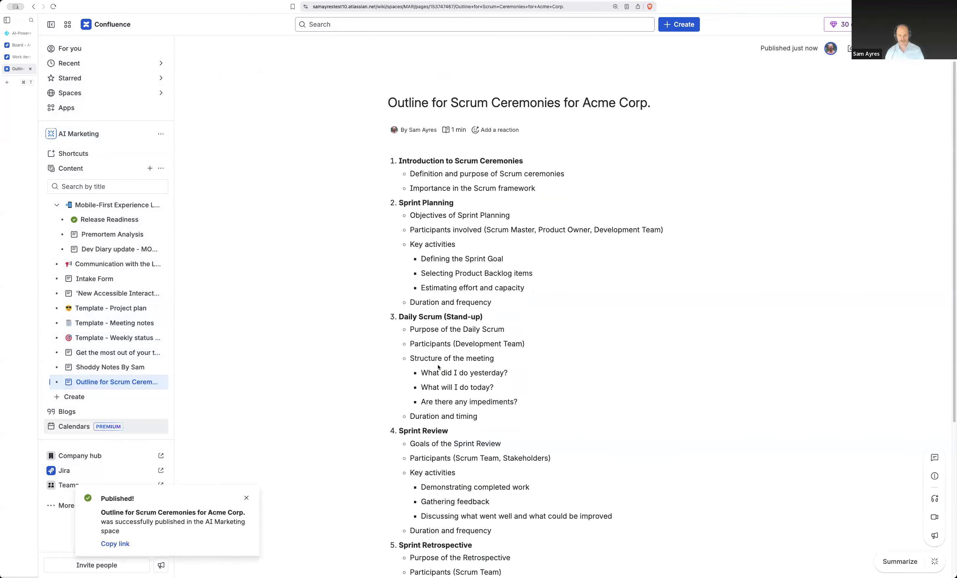
- Open the Mobile-First Experience Launch project charter and start editing it at the Problem space section
scroll(527, 329, "down", 4)
scroll(527, 329, "up", 6)
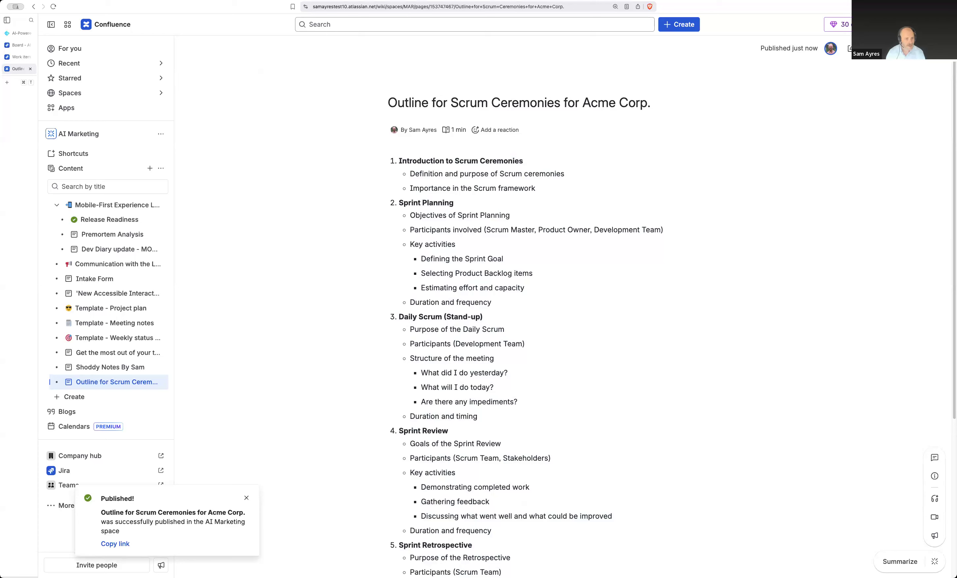
mouse_move(110, 206)
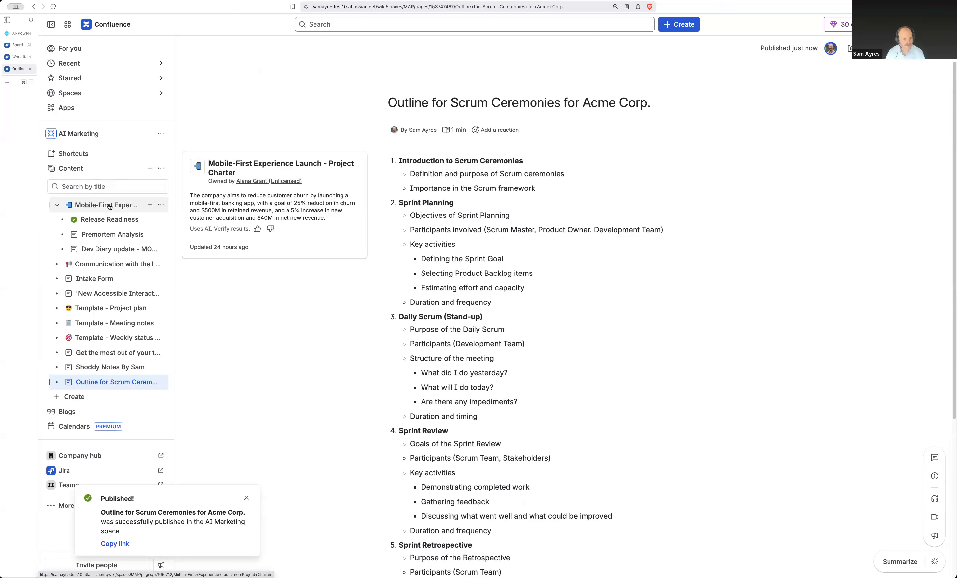
left_click(110, 206)
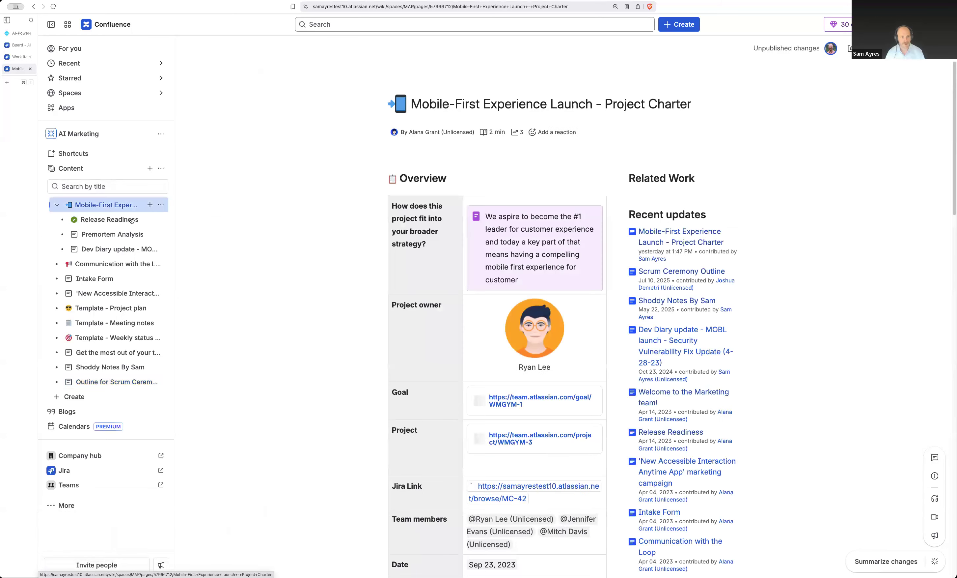
scroll(322, 323, "down", 3)
scroll(323, 323, "down", 2)
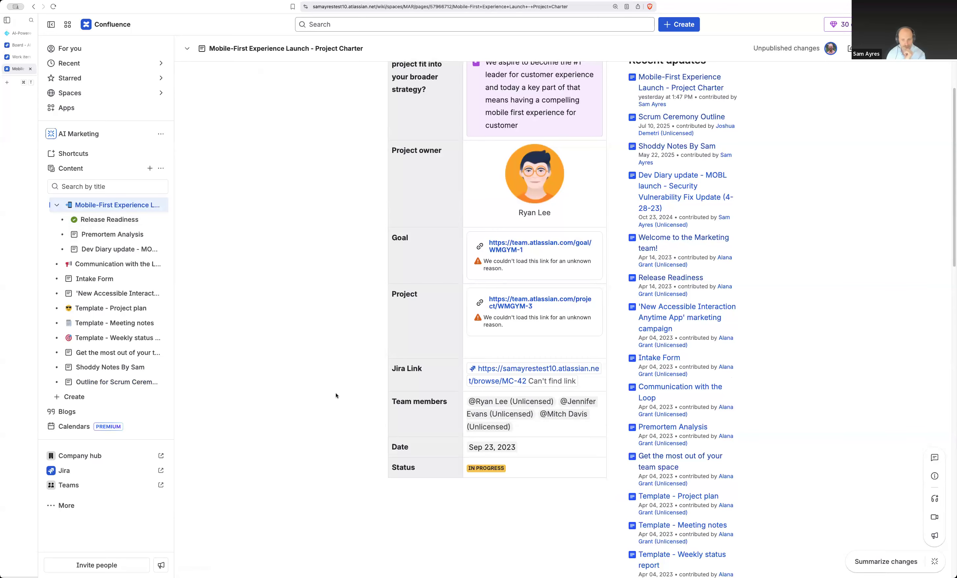
scroll(336, 395, "down", 10)
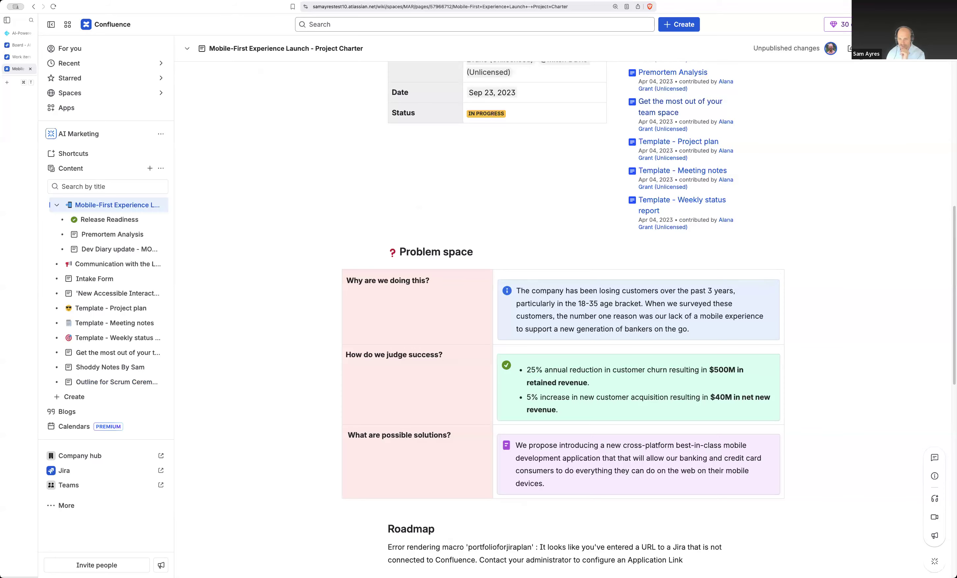
key("e")
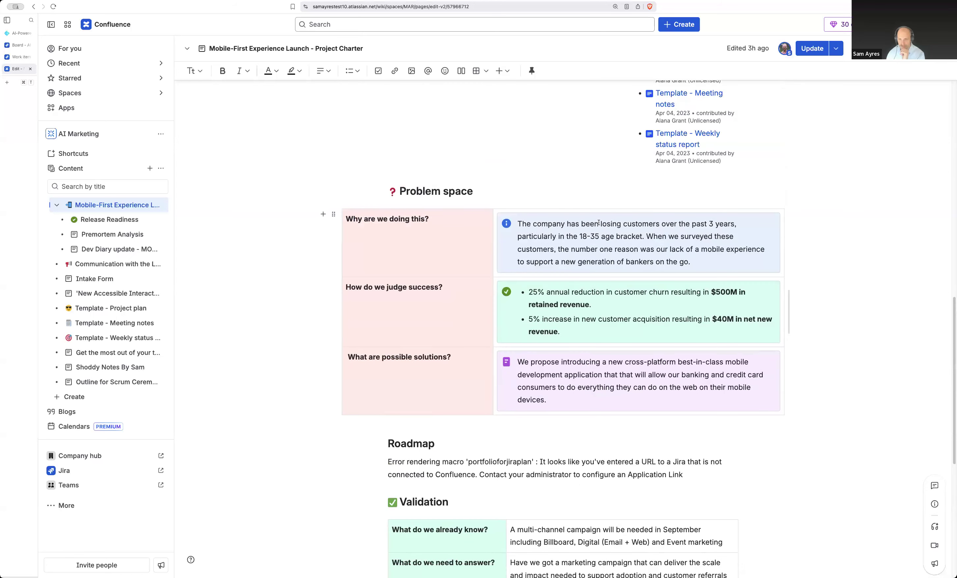
- Have Atlassian Intelligence improve the writing of the whole "Why are we doing this?" paragraph in the Problem space table
left_click_drag(522, 224, 750, 232)
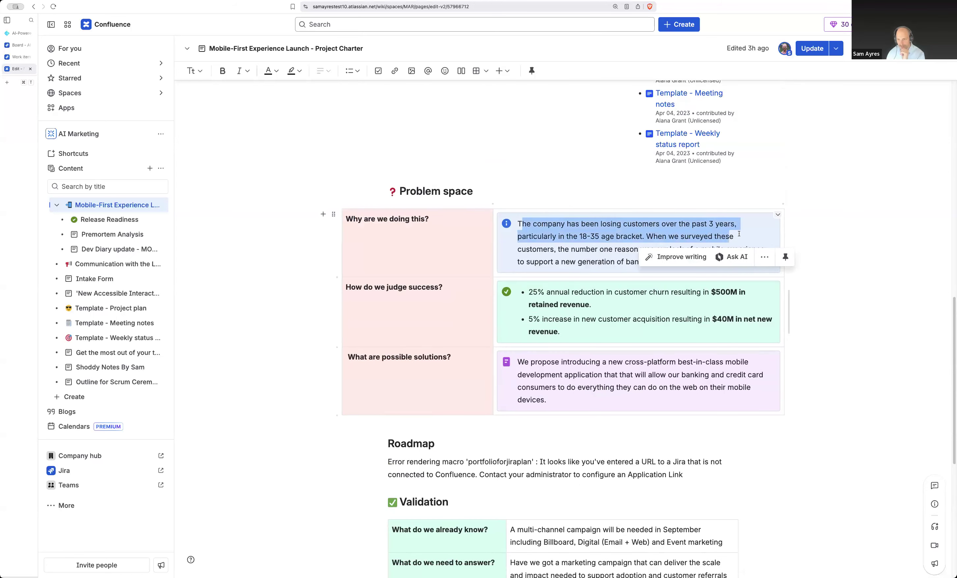
left_click(554, 237)
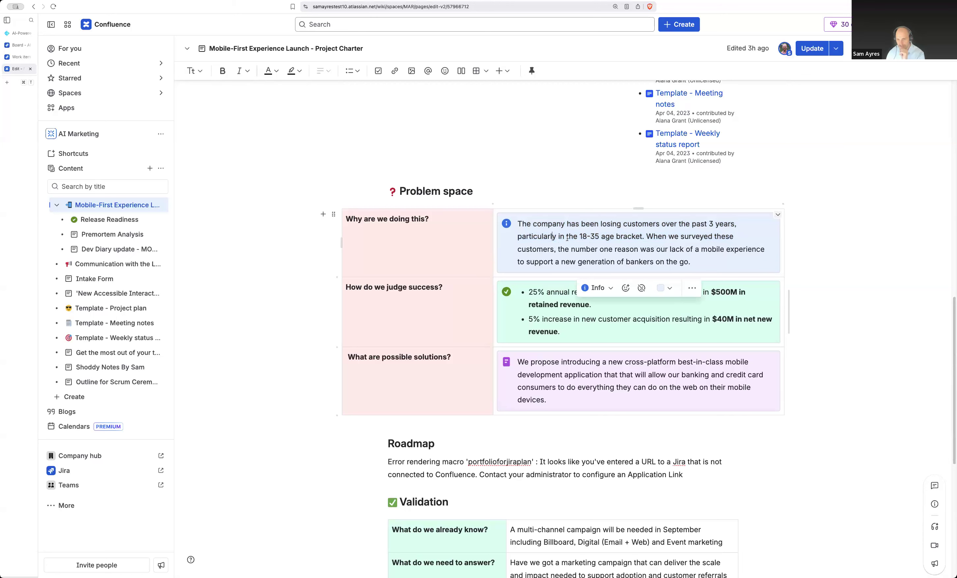
left_click(627, 240, "shift")
key("shift+Right")
key("shift+Right")
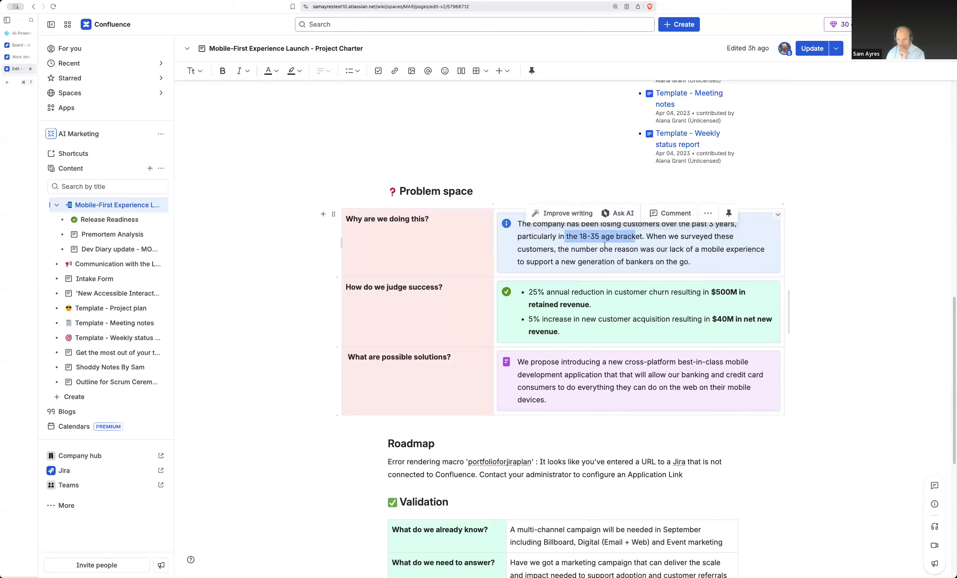
triple_click(605, 245)
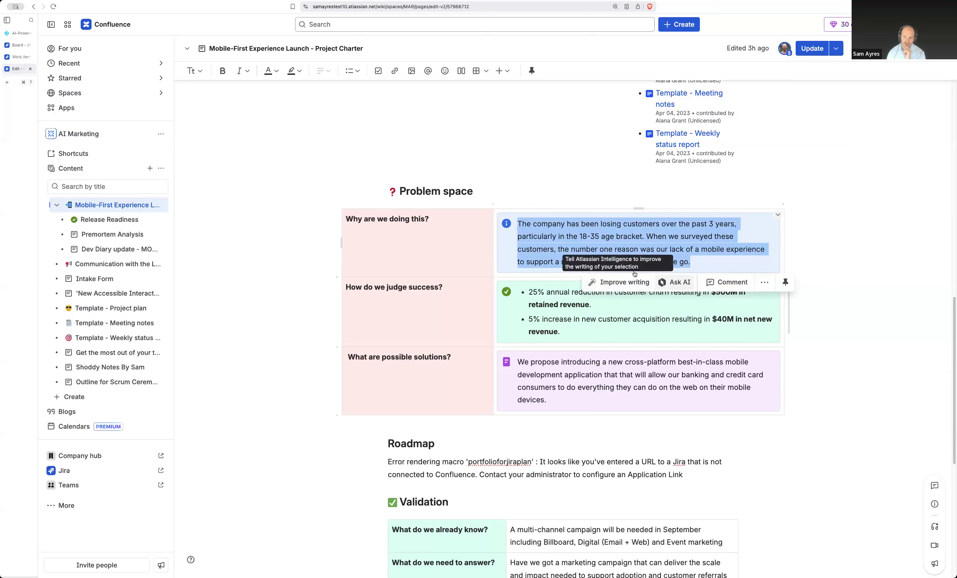
left_click(616, 282)
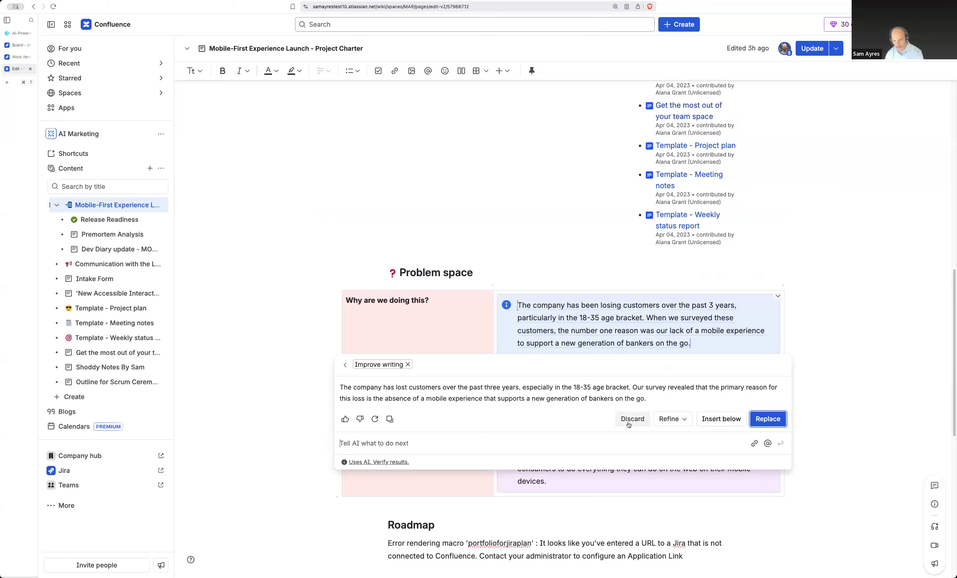
- Refine the suggested rewrite by changing its tone to Empathetic, and review the new wording
left_click(683, 419)
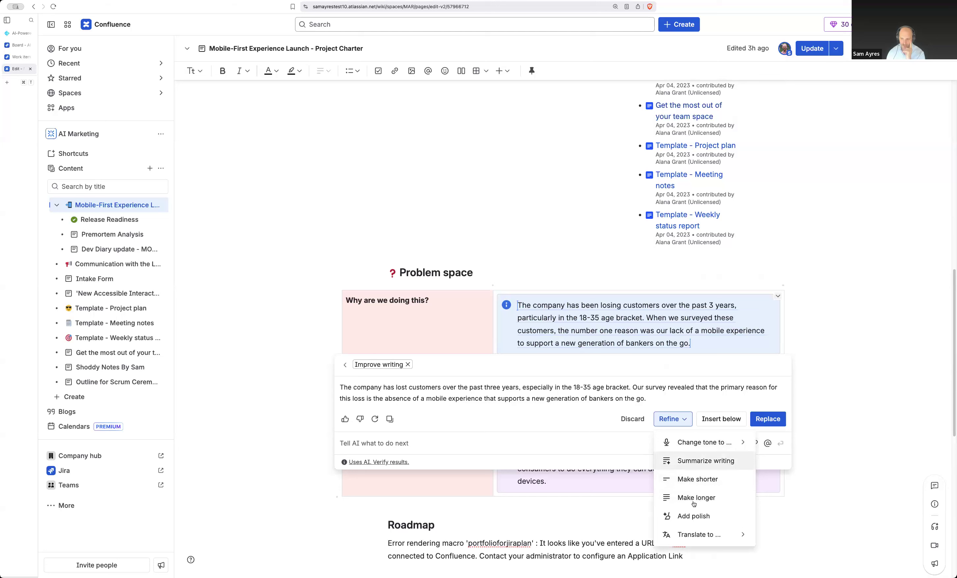
left_click(688, 443)
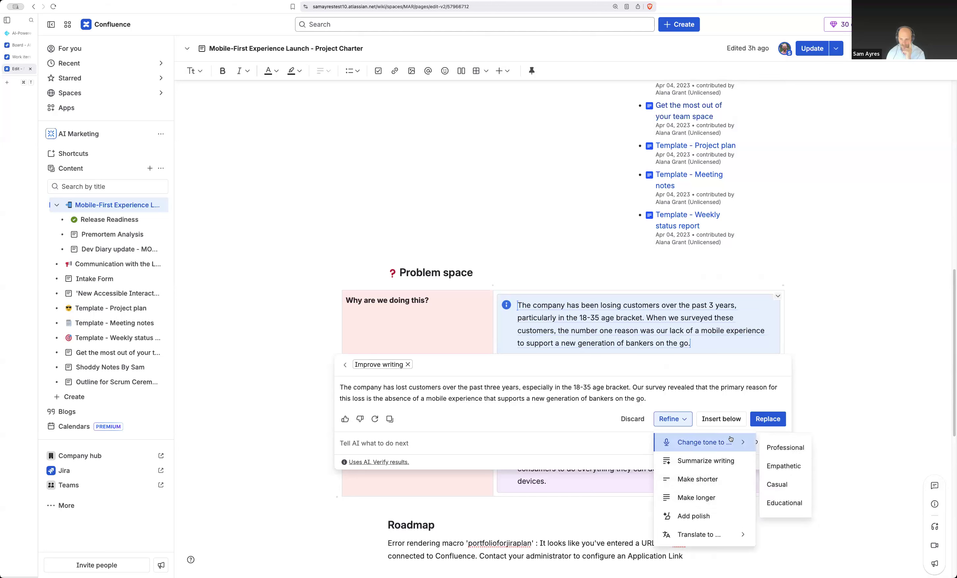
left_click(783, 466)
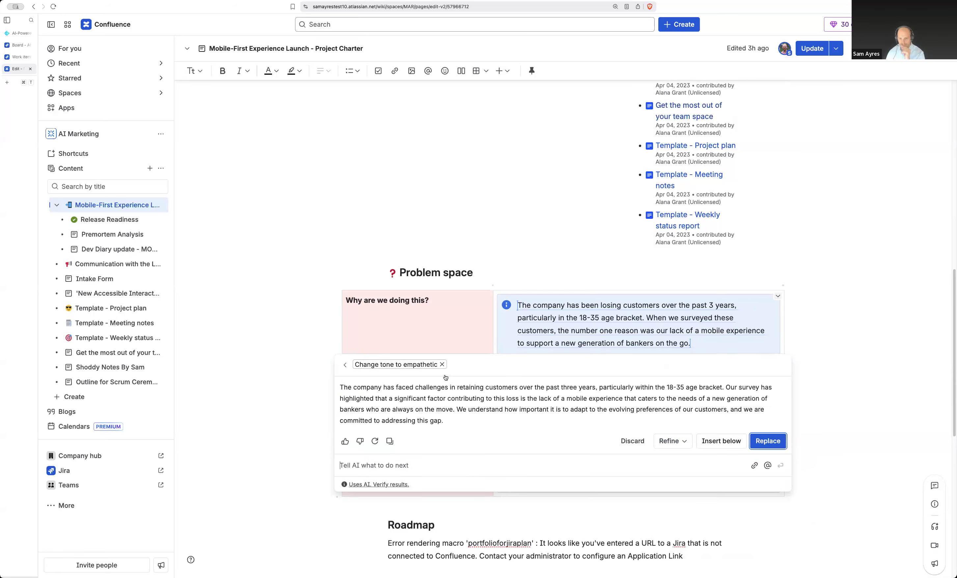
left_click_drag(617, 387, 699, 388)
left_click(424, 399)
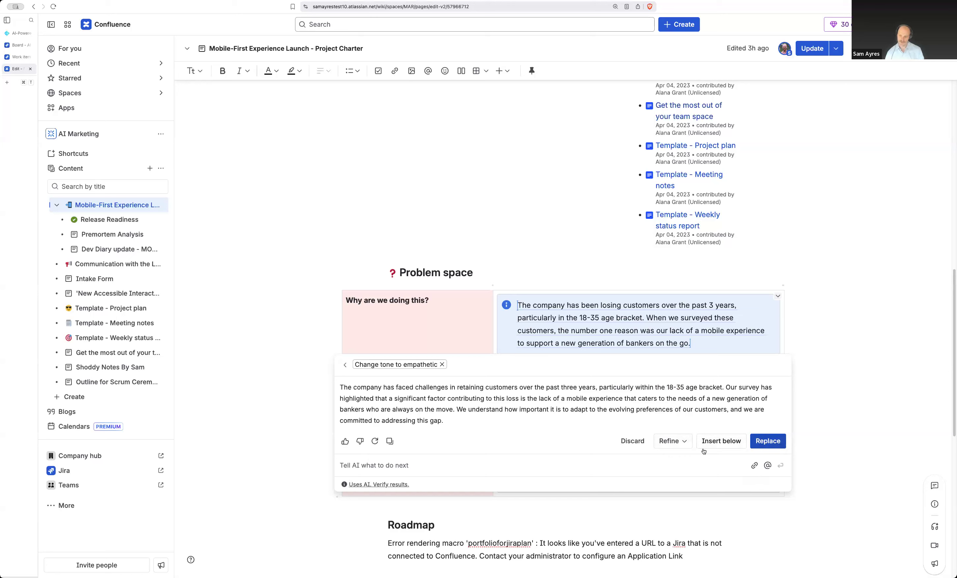
- Discard the AI-suggested rewrite of the paragraph and close the AI assistant
left_click(672, 441)
left_click(628, 441)
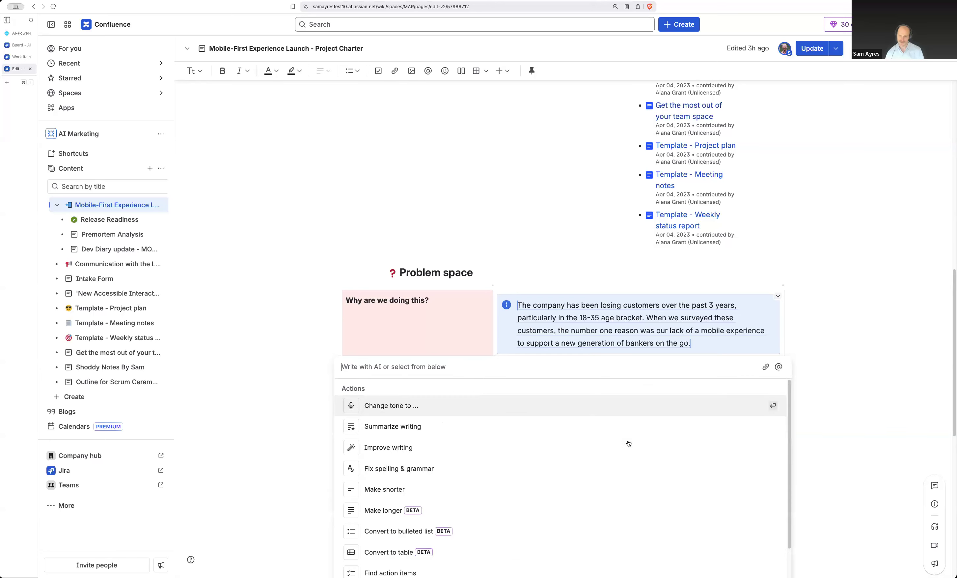
key("Escape")
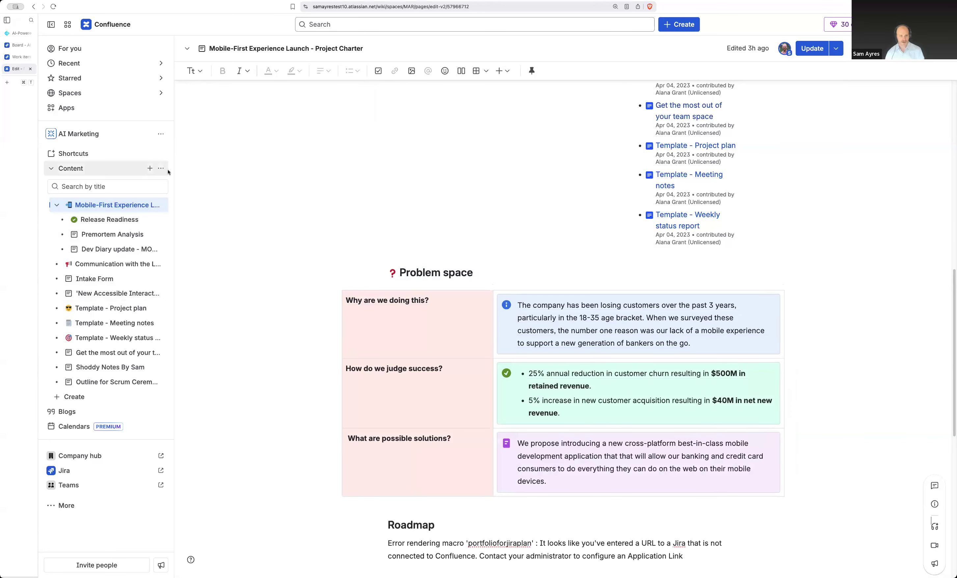
- Leave the charter editor and create a new blank page in the AI Marketing space
left_click(150, 168)
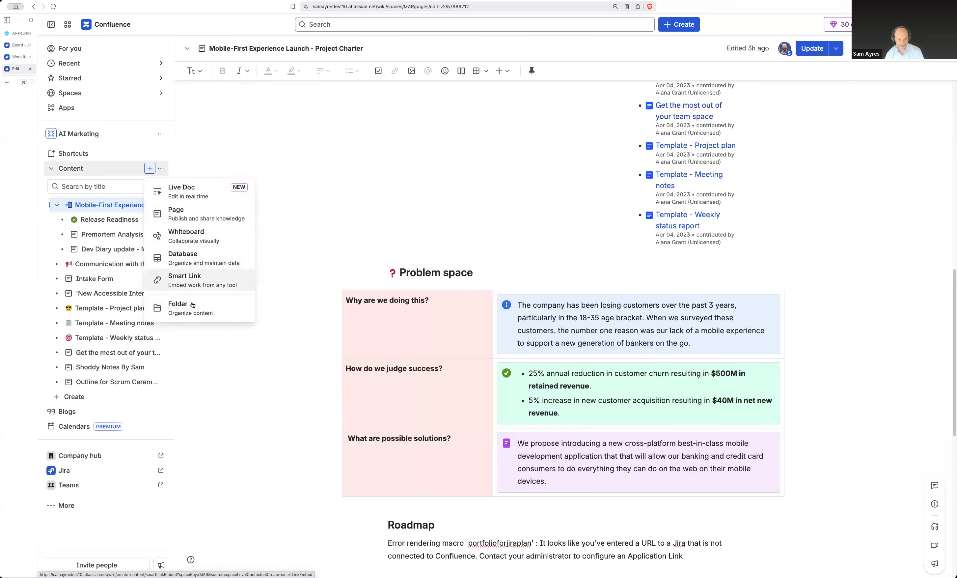
key("Escape")
scroll(343, 236, "up", 2)
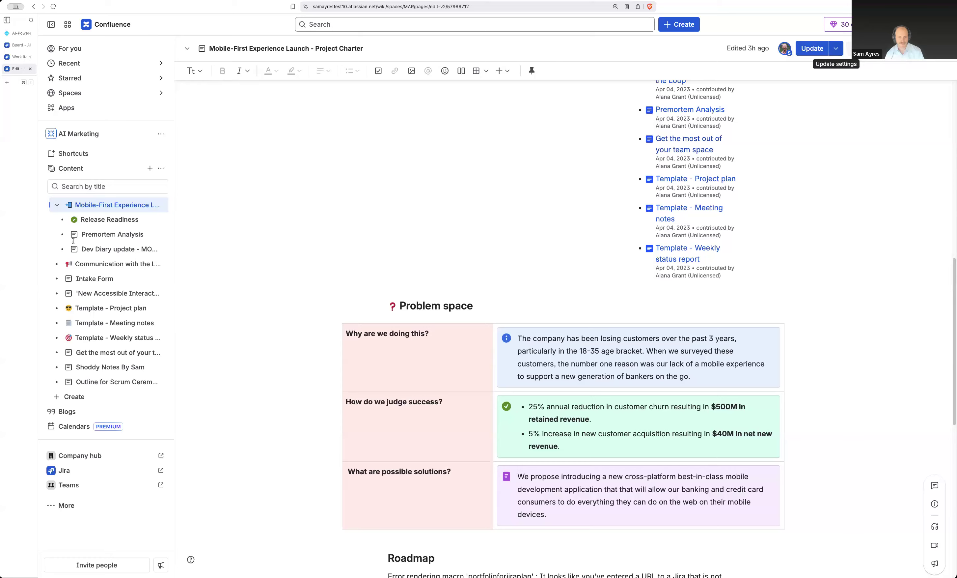
left_click(110, 205)
left_click(149, 167)
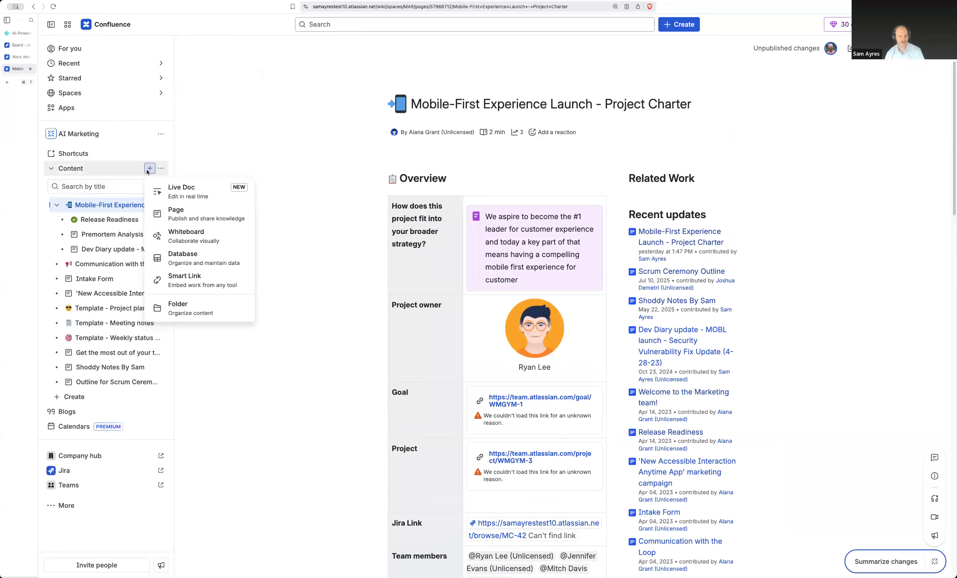
left_click(176, 209)
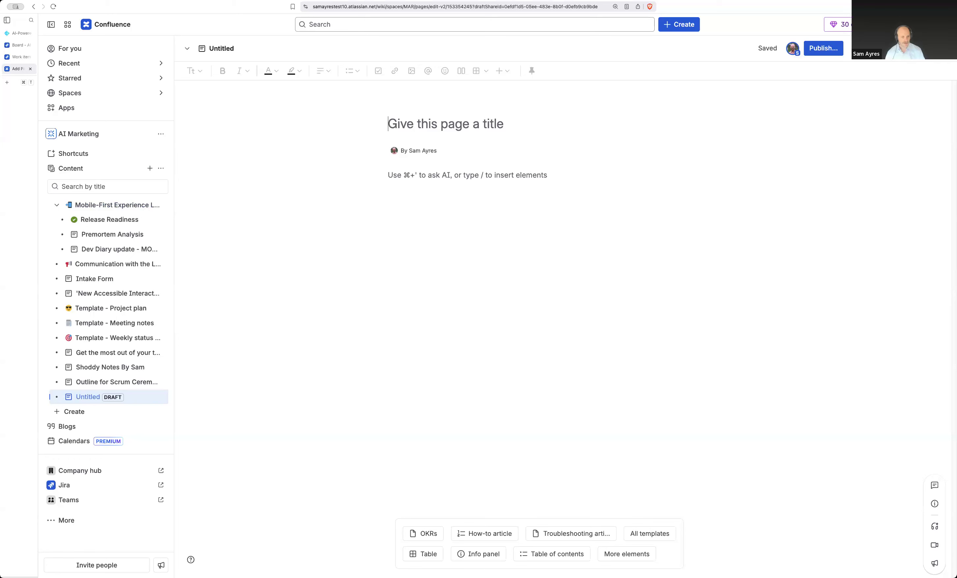
- Have Atlassian Intelligence draft the page body with the prompt "Provide steps to develop a grass roots marketing campaign" and insert the result
left_click(429, 172)
type("/")
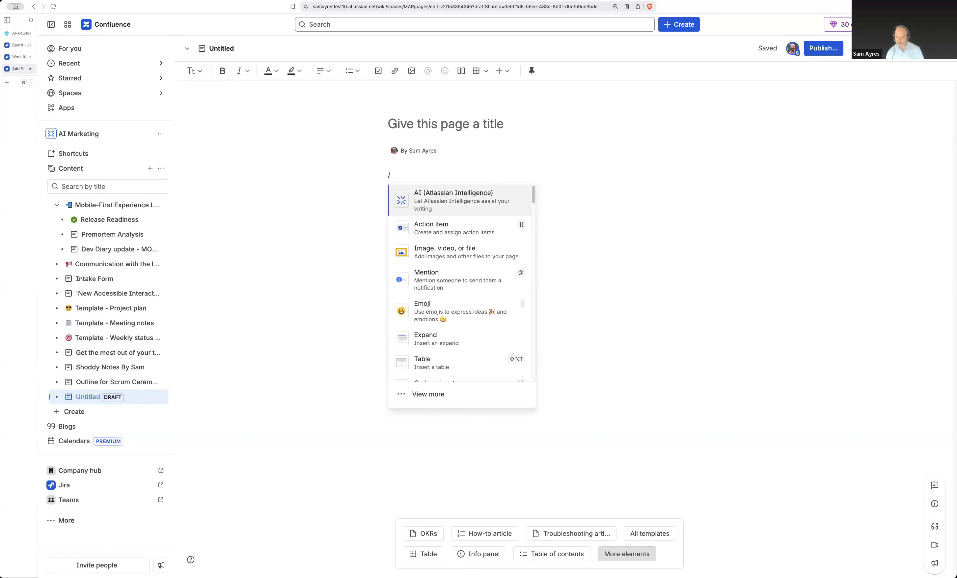
key("Return")
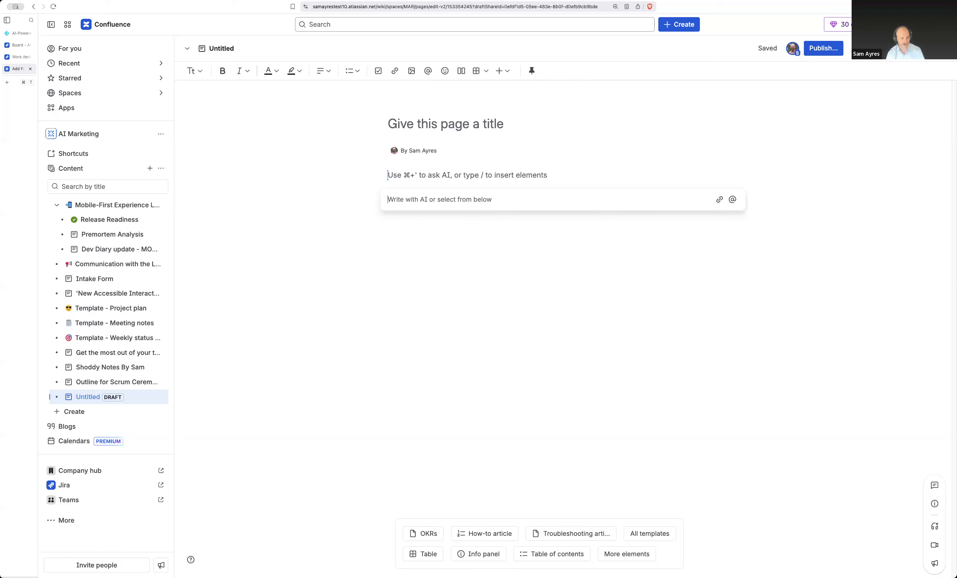
type("Pro")
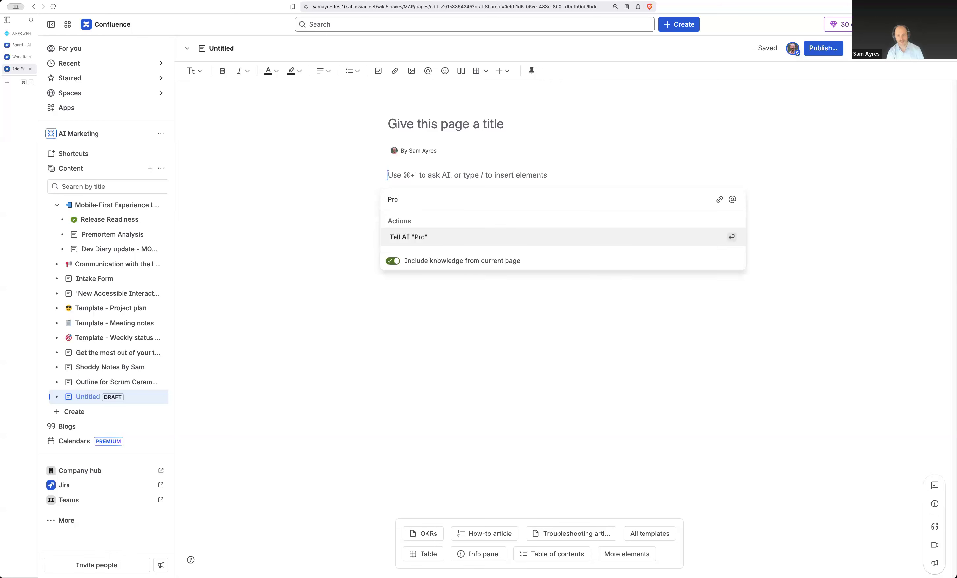
type("vide steps to develop")
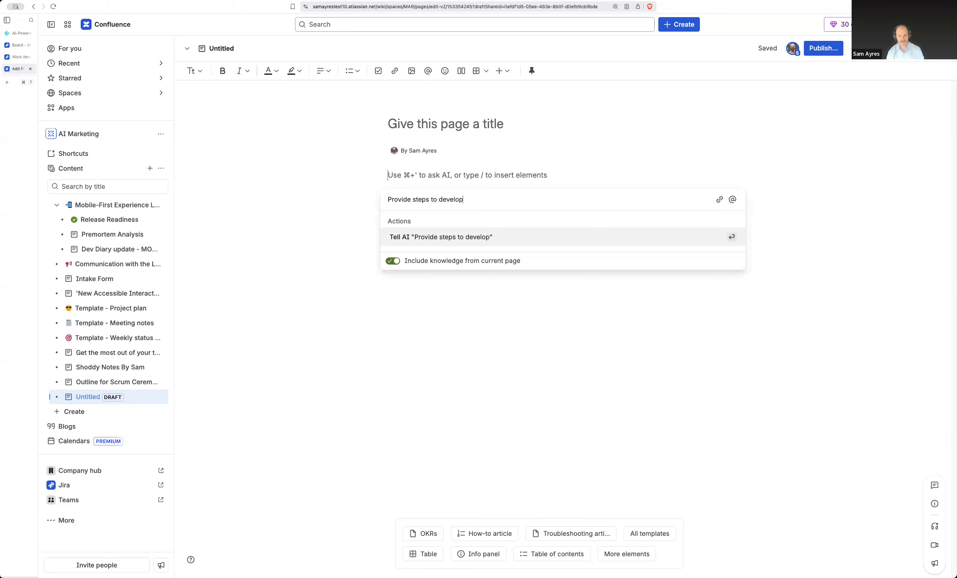
type(" a gras")
type("s roots marketin")
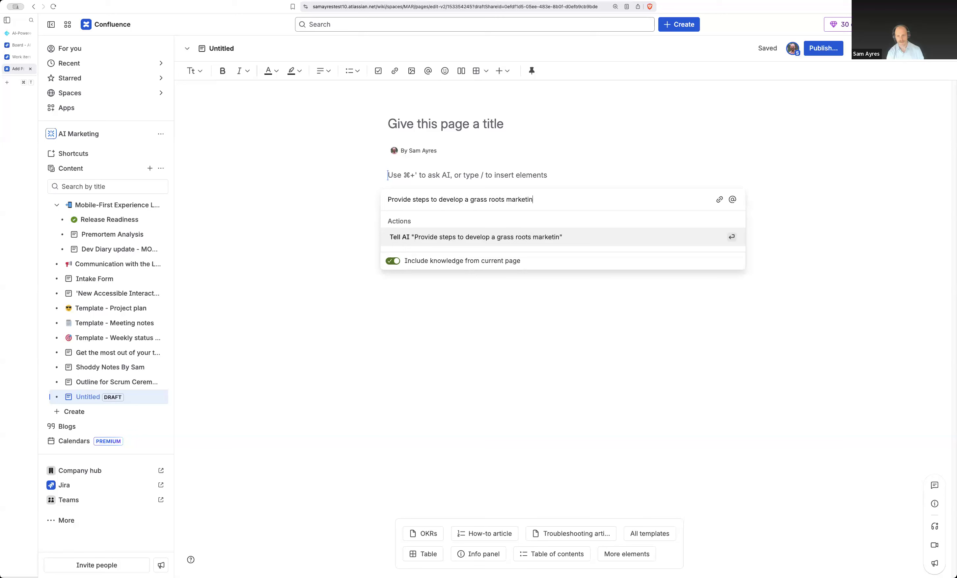
type("g campaign")
key("Return")
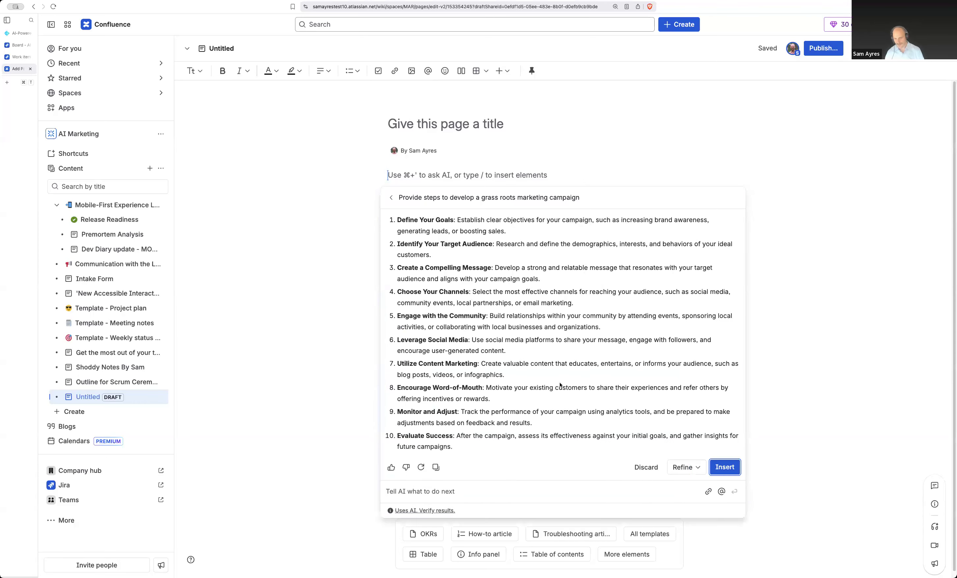
left_click(717, 462)
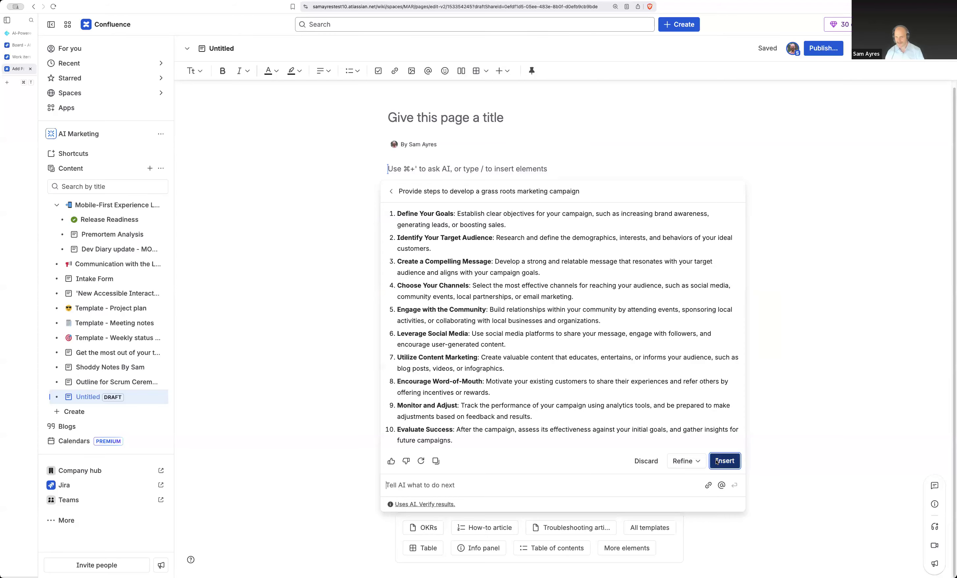
- Title the page "Grassroots Marketing Campaign" and publish it in the AI Marketing space with open access
left_click(466, 124)
type("Grassroots Marketing Campaign")
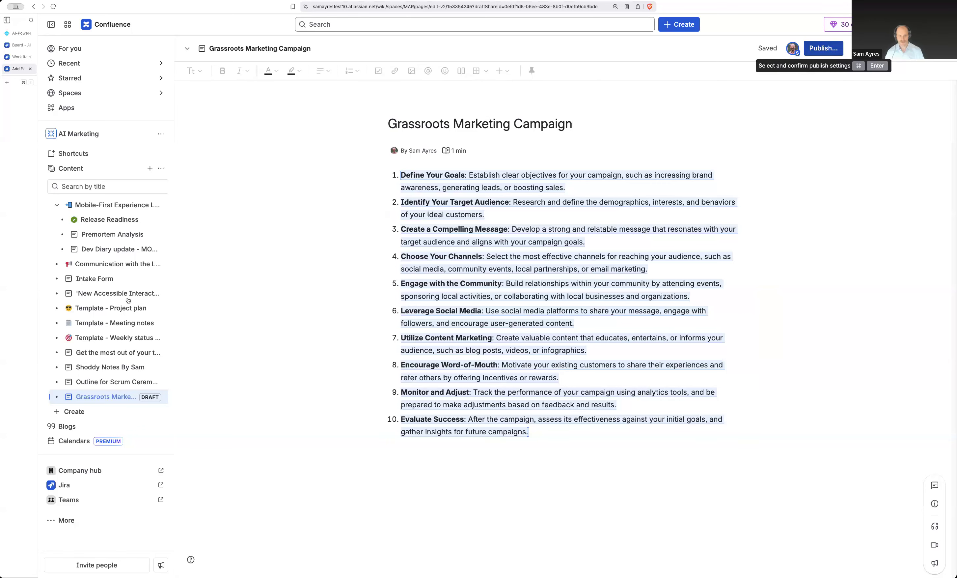
key("super+Return")
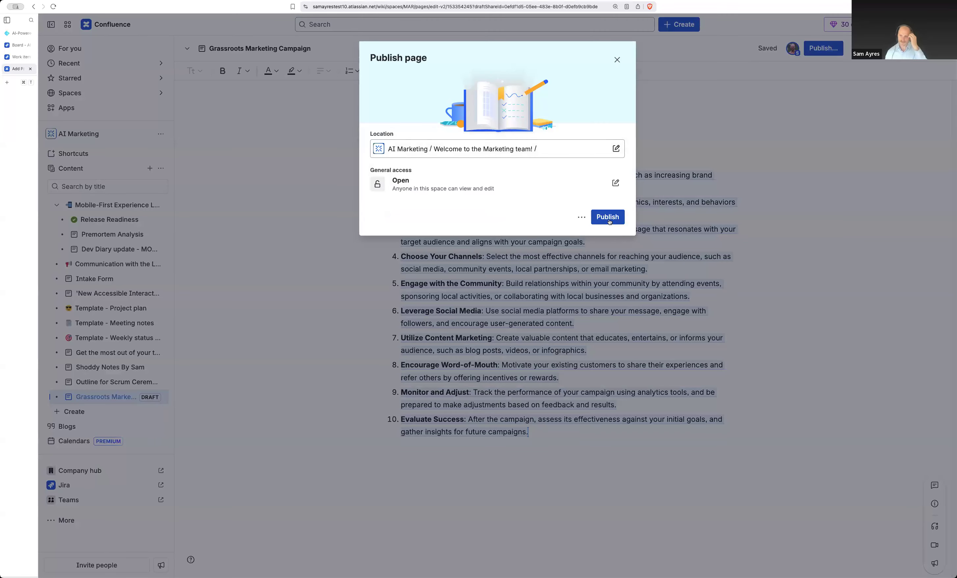
left_click(608, 218)
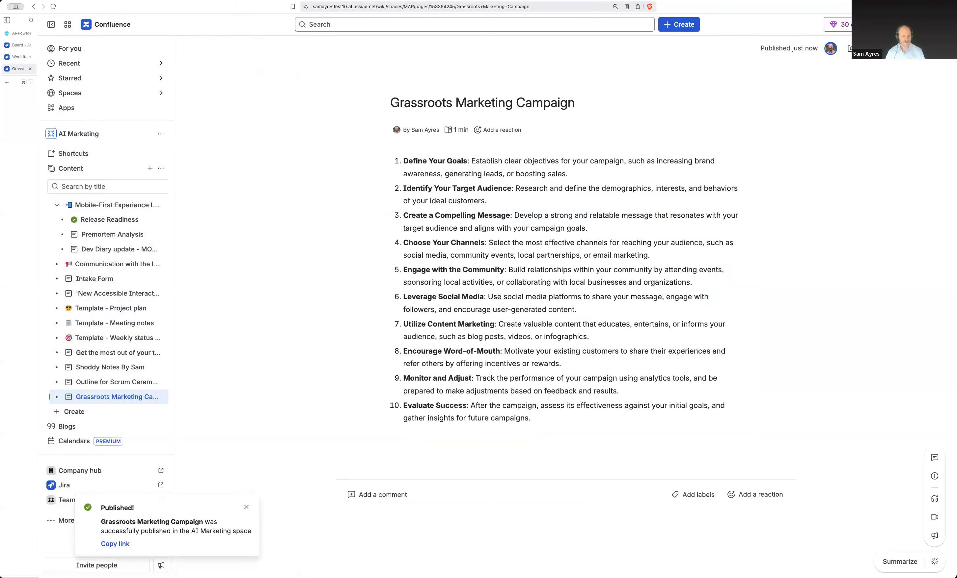
- Open the Shoddy Notes page in the AI Marketing space and review its bulleted notes
left_click(78, 366)
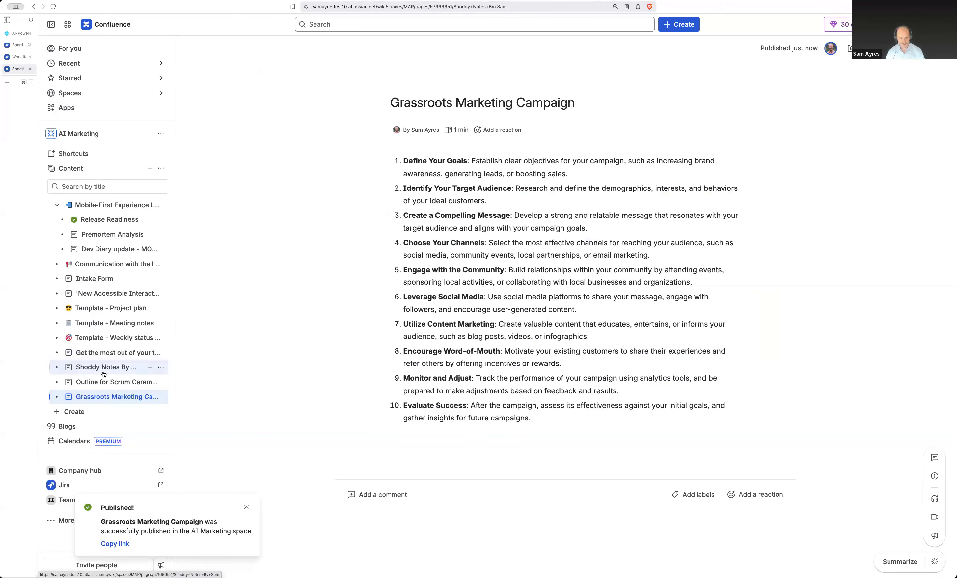
scroll(454, 173, "down", 2)
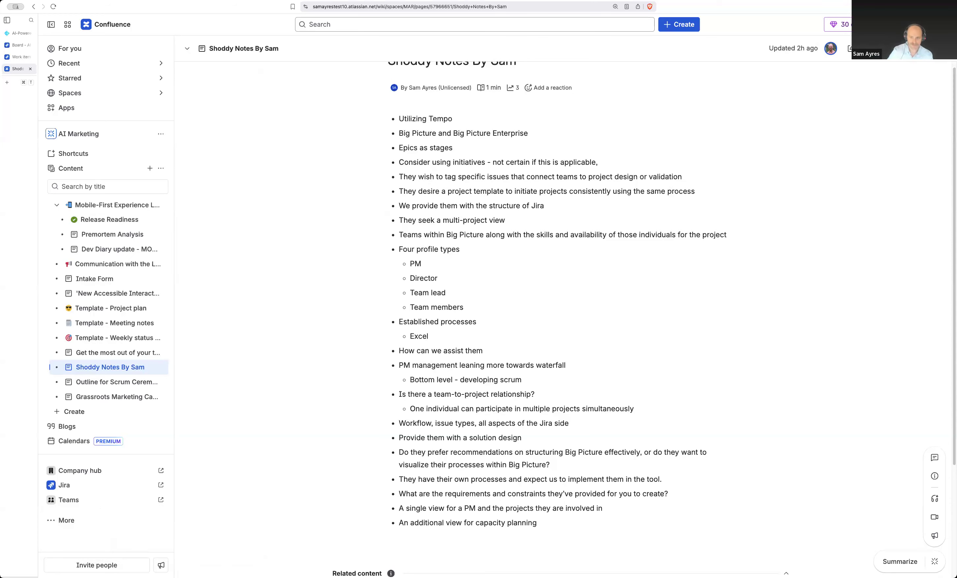
scroll(609, 415, "down", 6)
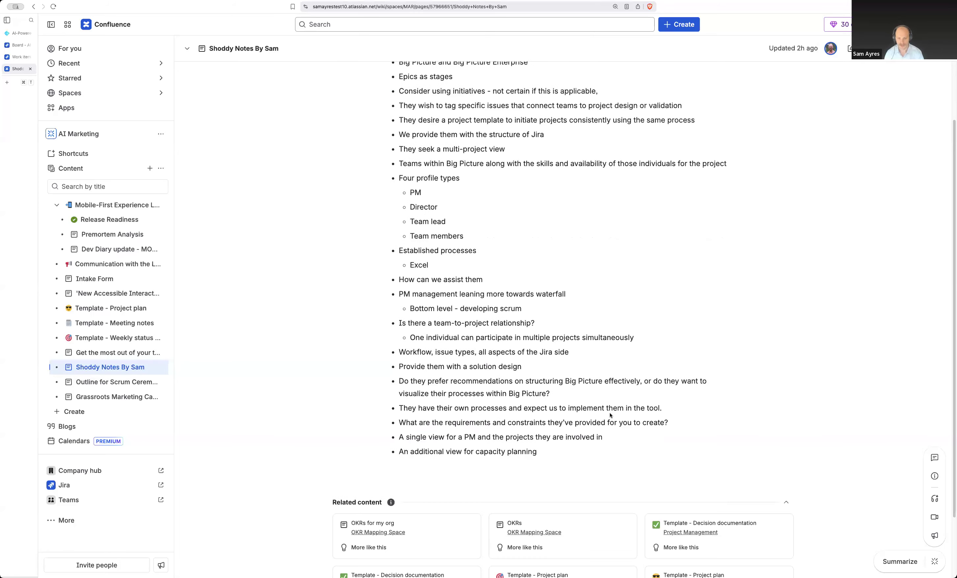
scroll(610, 415, "up", 8)
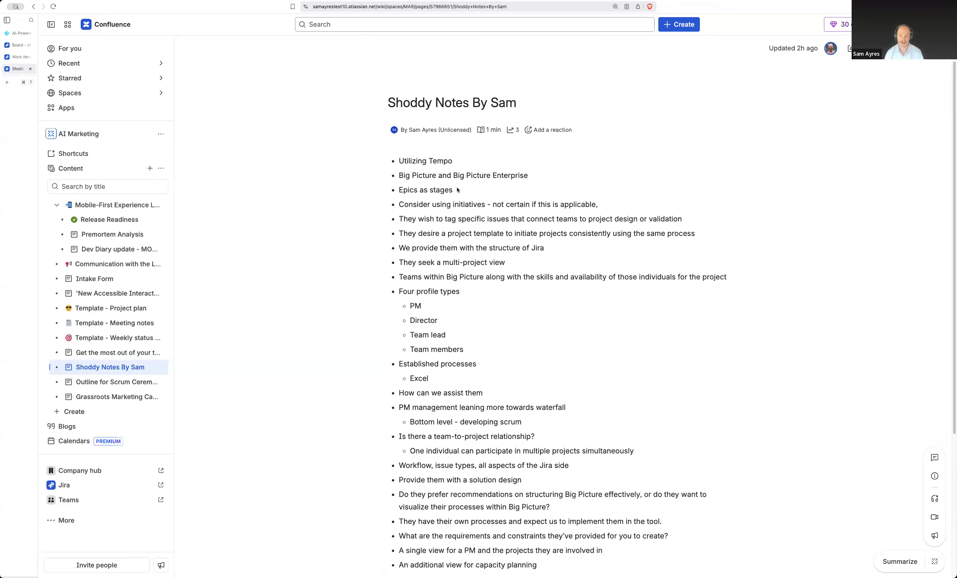
- Open the Shoddy Notes page for editing
scroll(458, 190, "down", 1)
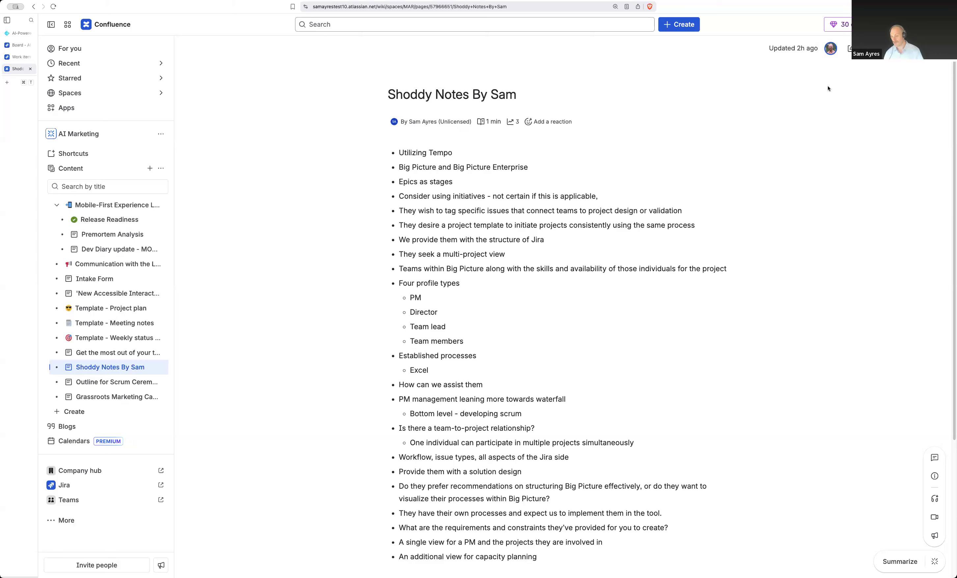
scroll(659, 302, "down", 2)
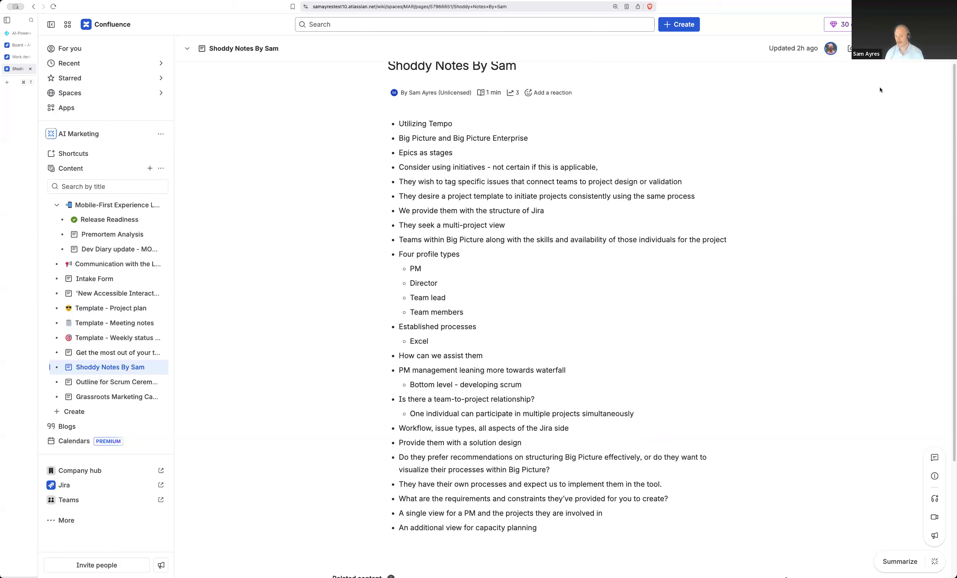
left_click(847, 48)
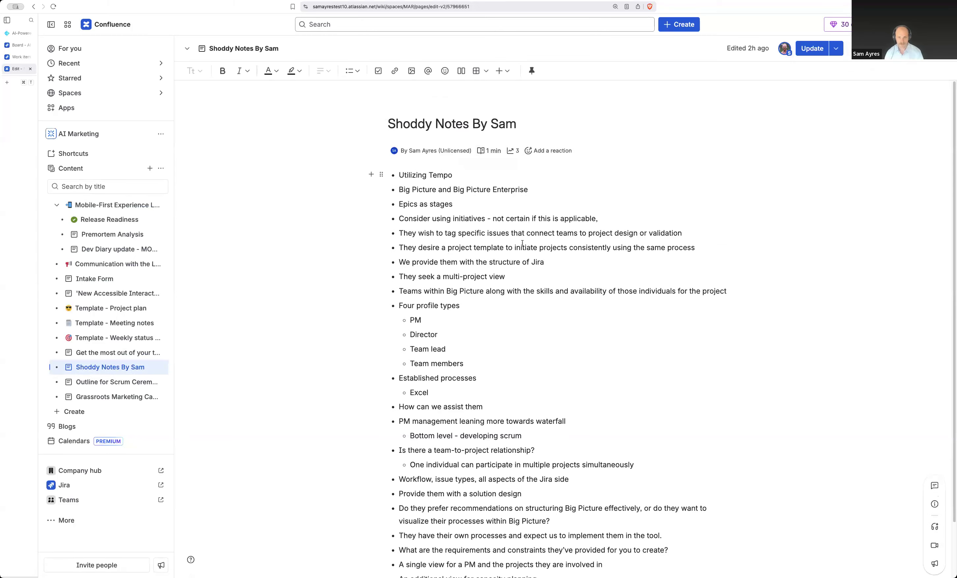
- Have Atlassian Intelligence improve the writing of all the bulleted notes and look through the options for refining the result
scroll(436, 175, "down", 1)
left_click_drag(438, 197, 644, 529)
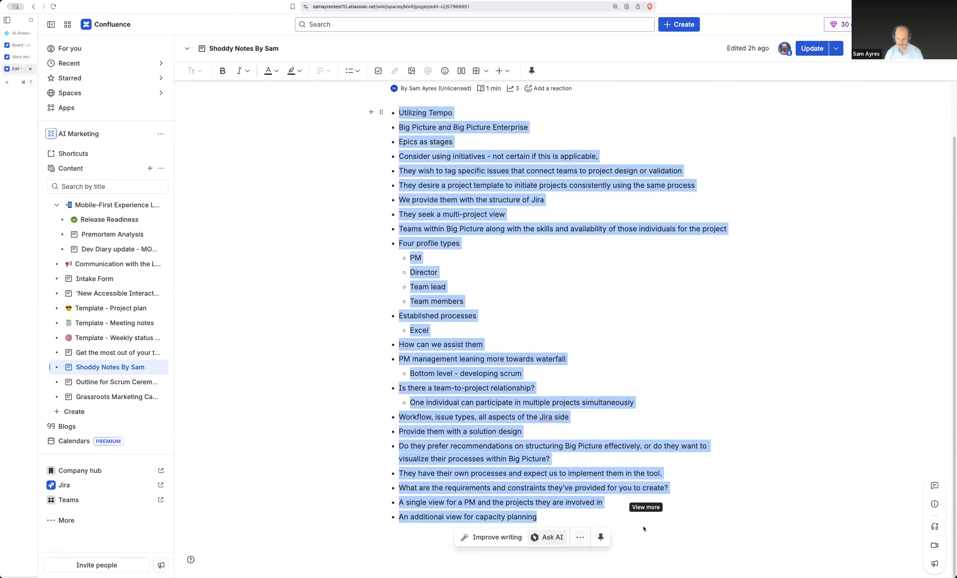
left_click(482, 537)
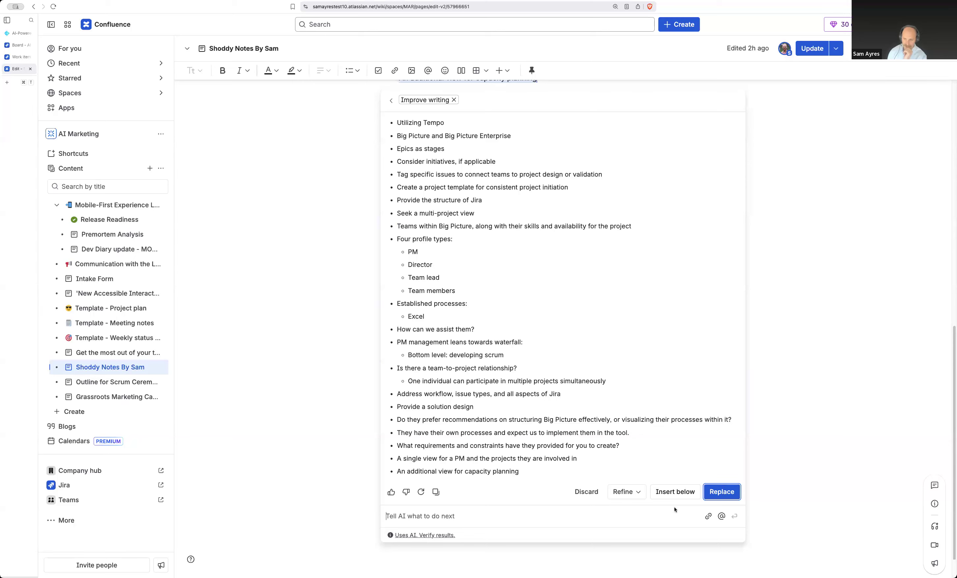
left_click(627, 492)
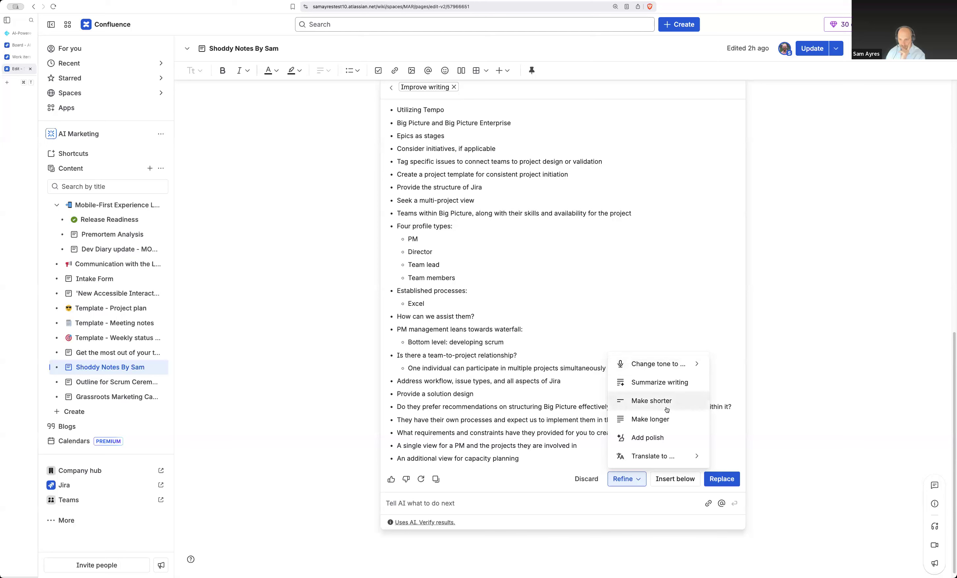
left_click(541, 480)
left_click(496, 498)
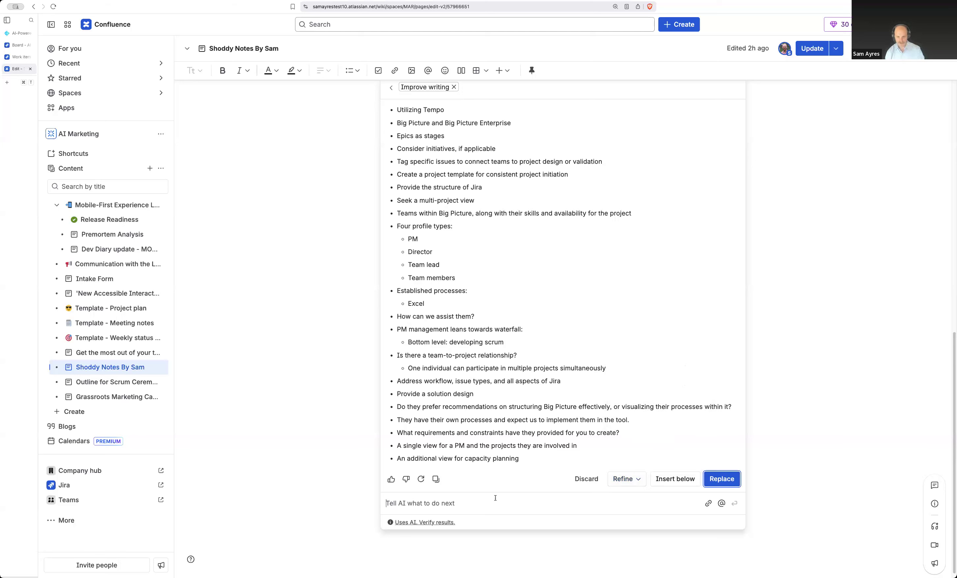
- Prompt Atlassian Intelligence to "Pull out action items" from the improved notes, then discard the generated list and close the assistant
type("Pul")
key("Return")
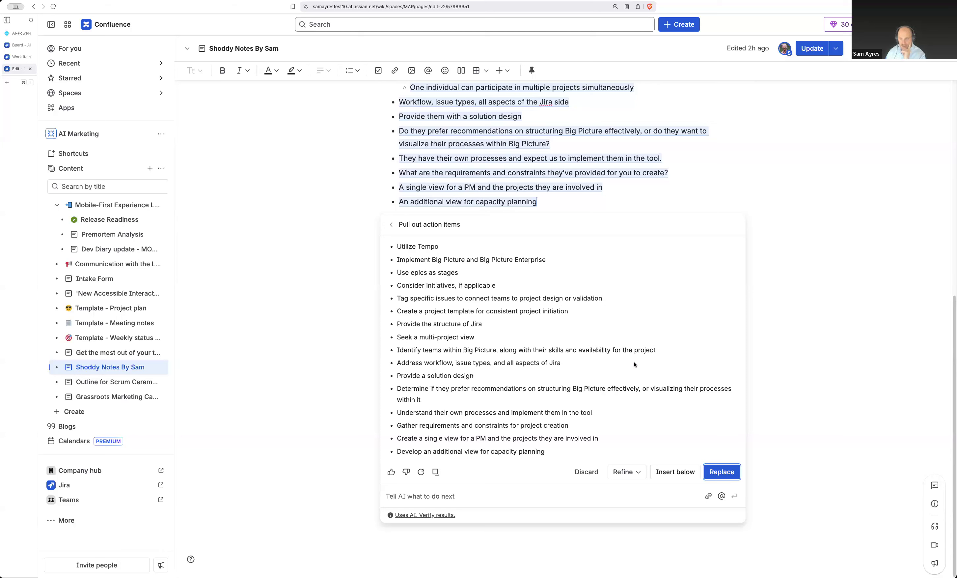
left_click(585, 471)
left_click(378, 367)
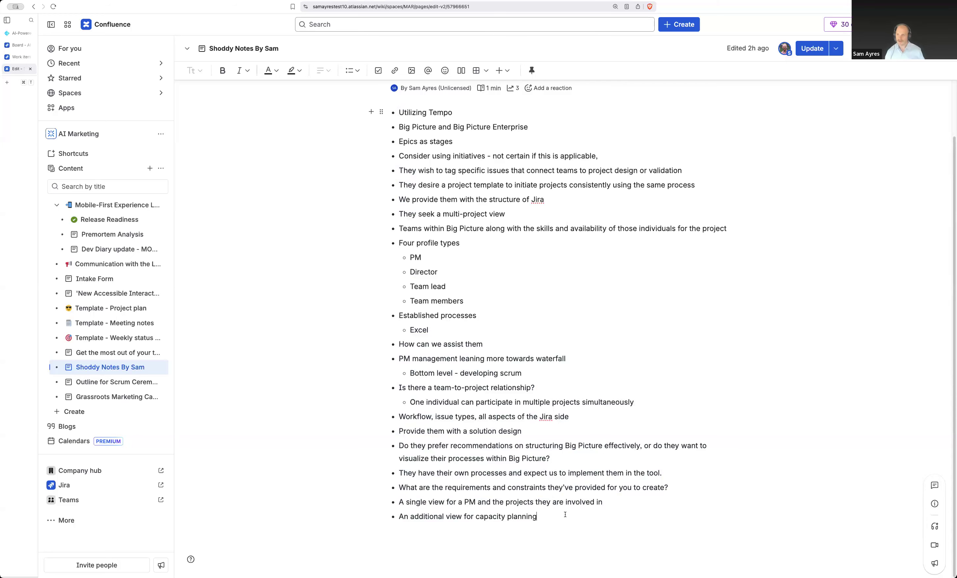
- Have Atlassian Intelligence find action items in the notes and insert them as a checklist below the last bullet
key("Return")
key("Return")
type("/")
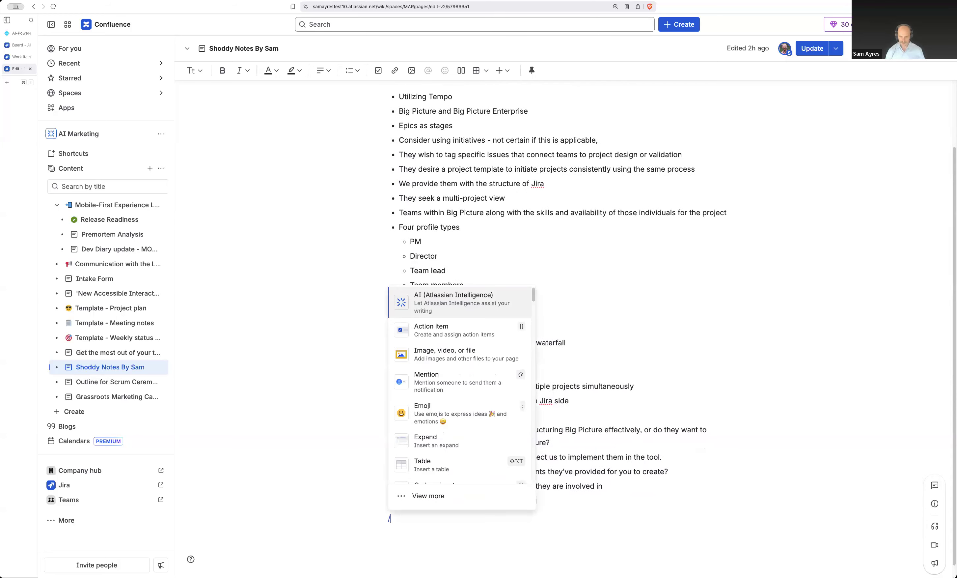
left_click(451, 298)
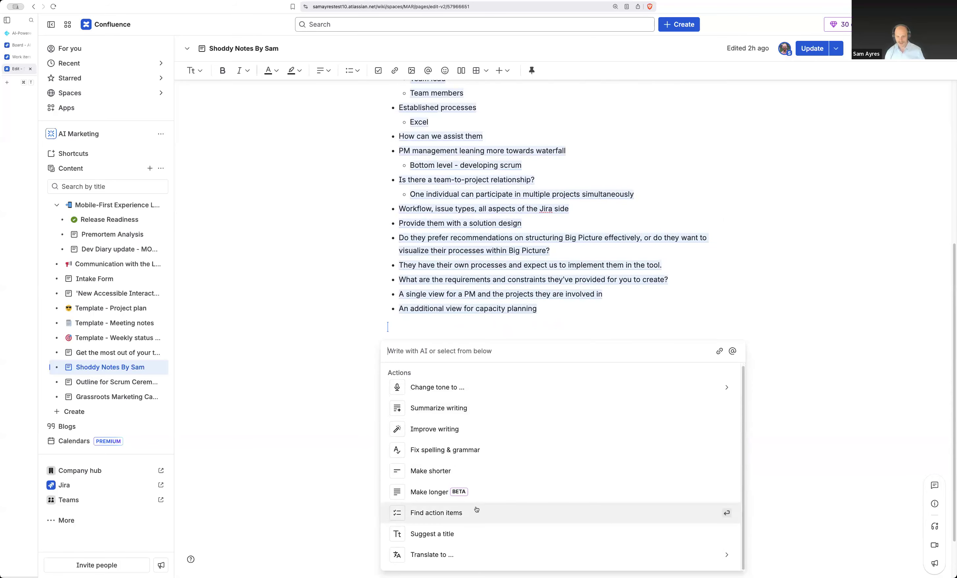
left_click(435, 513)
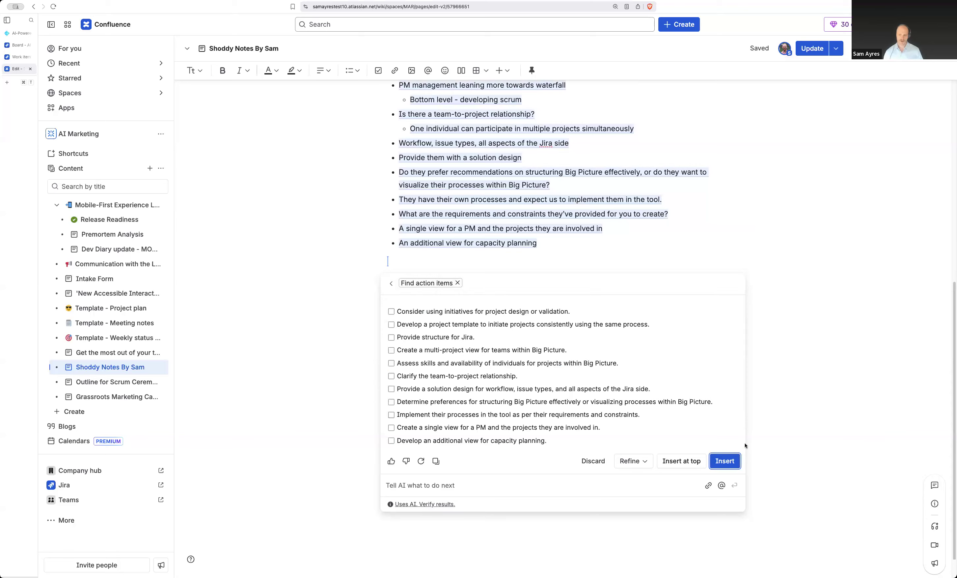
left_click(720, 460)
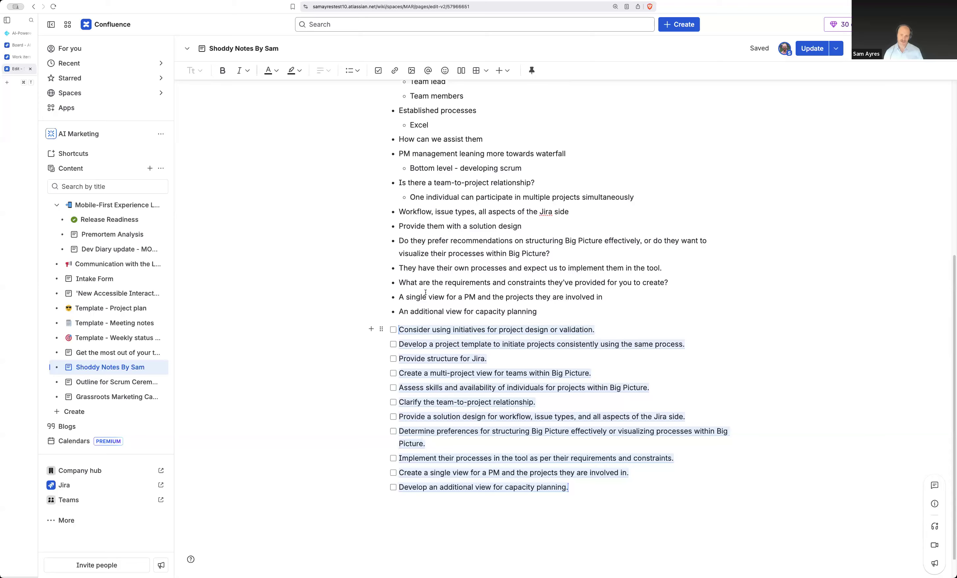
- Review the inserted checklist under the notes and publish the updated Shoddy Notes page
scroll(436, 244, "up", 5)
scroll(462, 263, "down", 4)
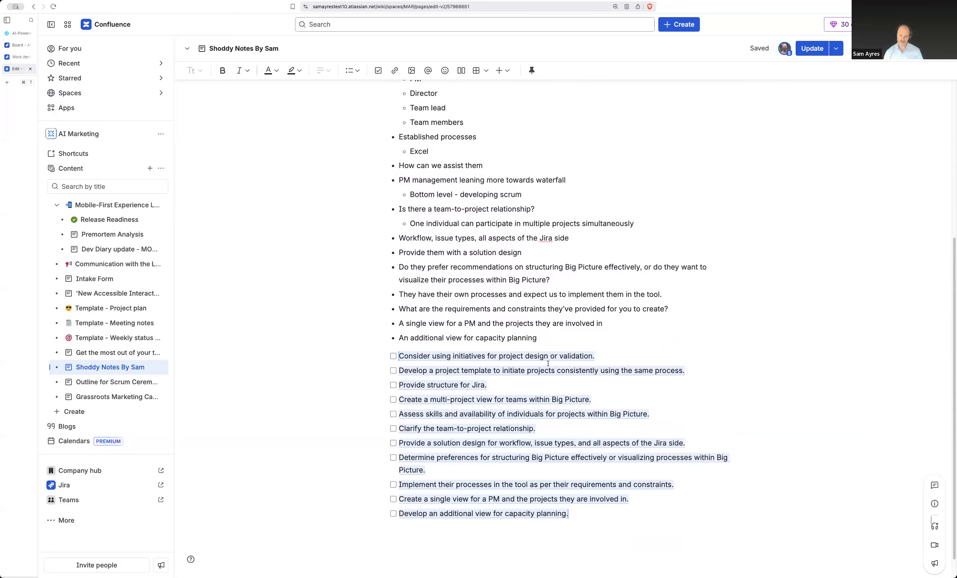
left_click(464, 344)
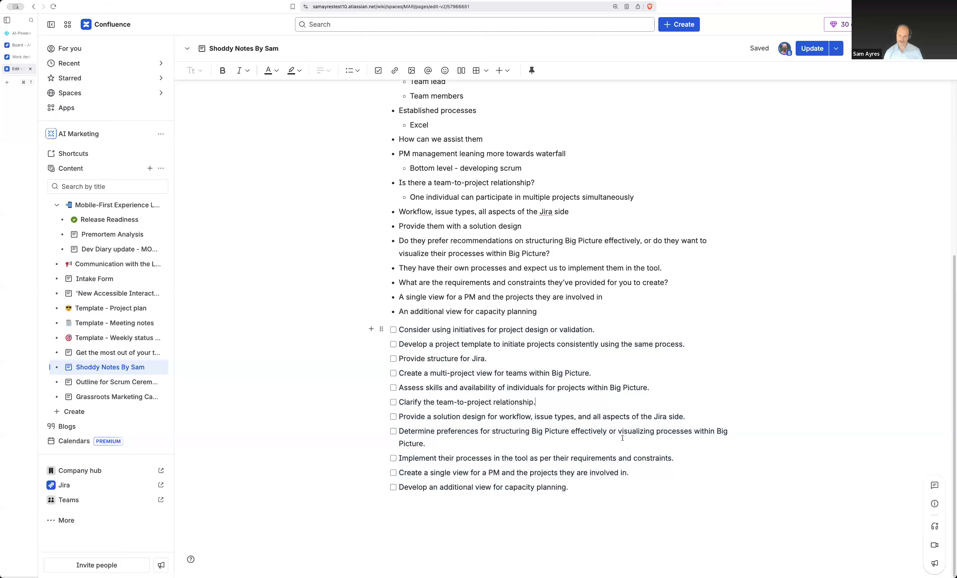
left_click(812, 49)
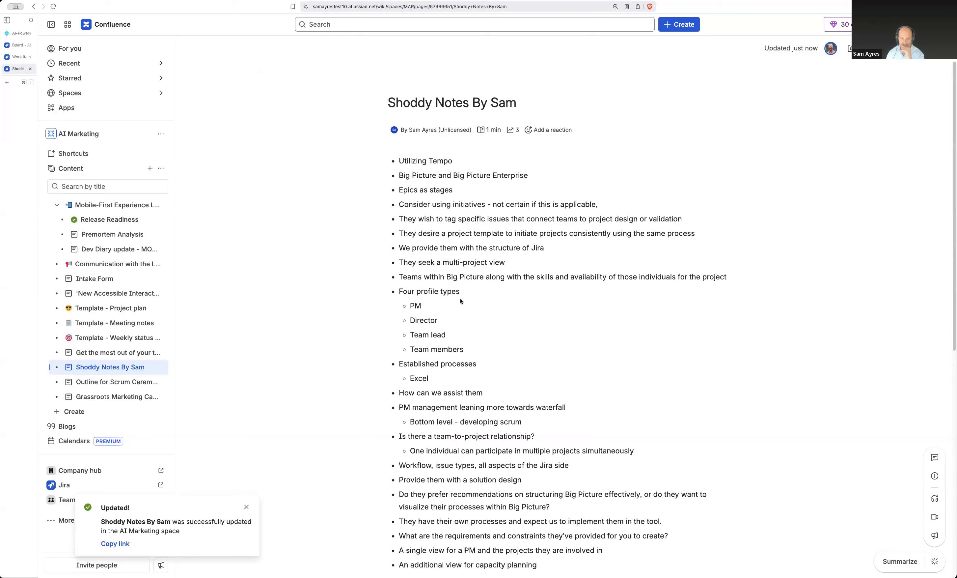
scroll(460, 301, "down", 1)
- Open the Release Readiness page in the AI Marketing space for editing
left_click(109, 222)
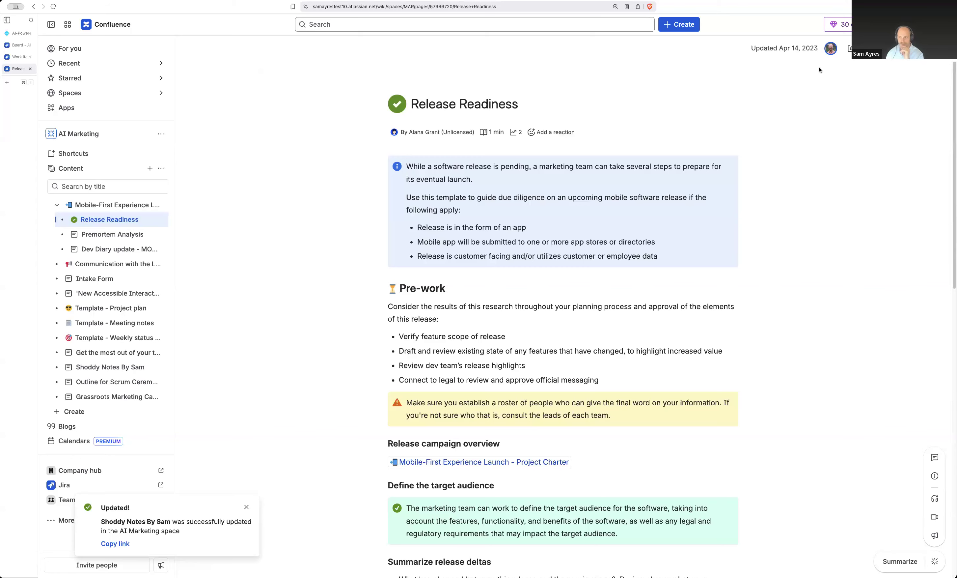
left_click(849, 48)
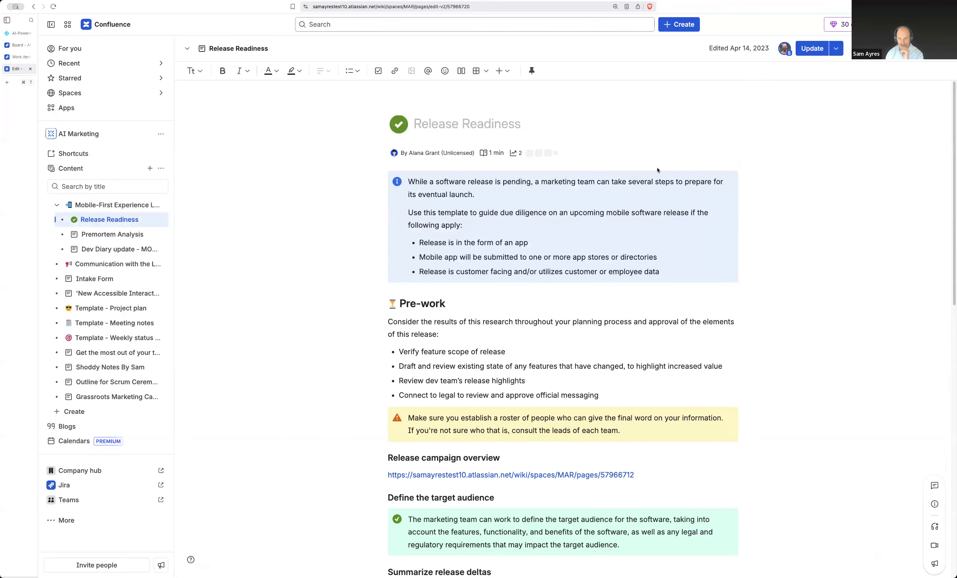
scroll(651, 177, "down", 2)
key("super+a")
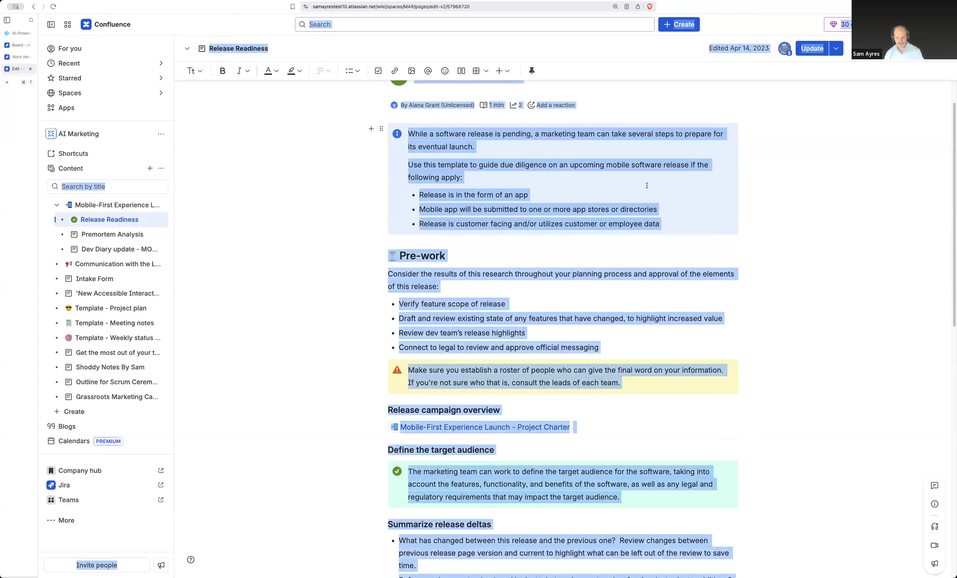
scroll(545, 194, "up", 2)
left_click(411, 177)
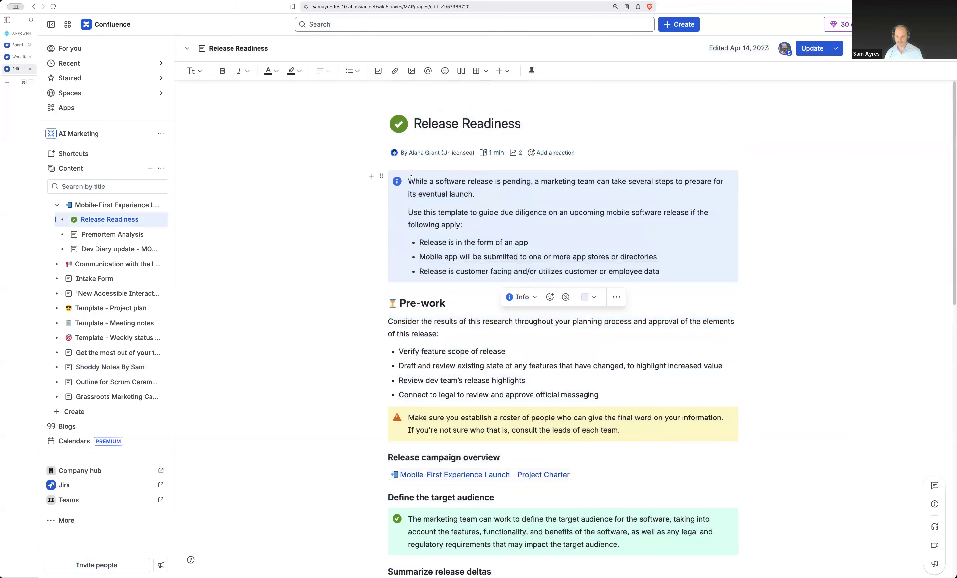
- Have Atlassian Intelligence improve the writing from the introductory info panel through the "Define the target audience" section
left_click_drag(474, 194, 685, 548)
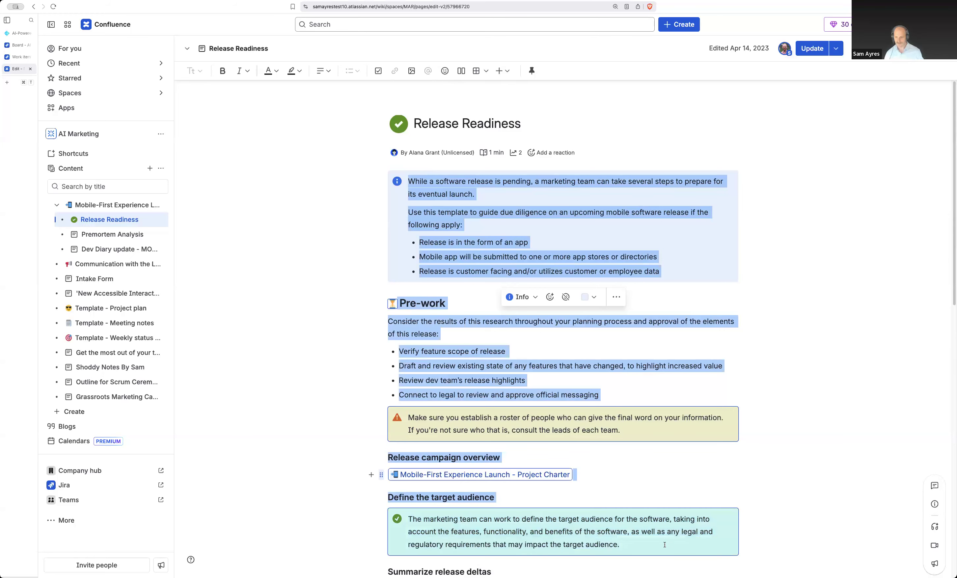
scroll(572, 239, "down", 1)
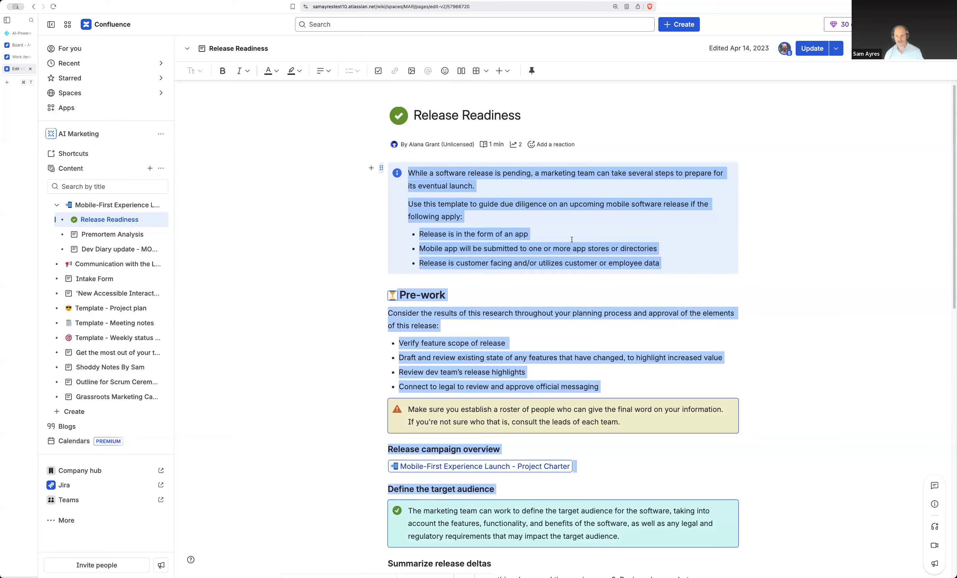
scroll(572, 239, "down", 5)
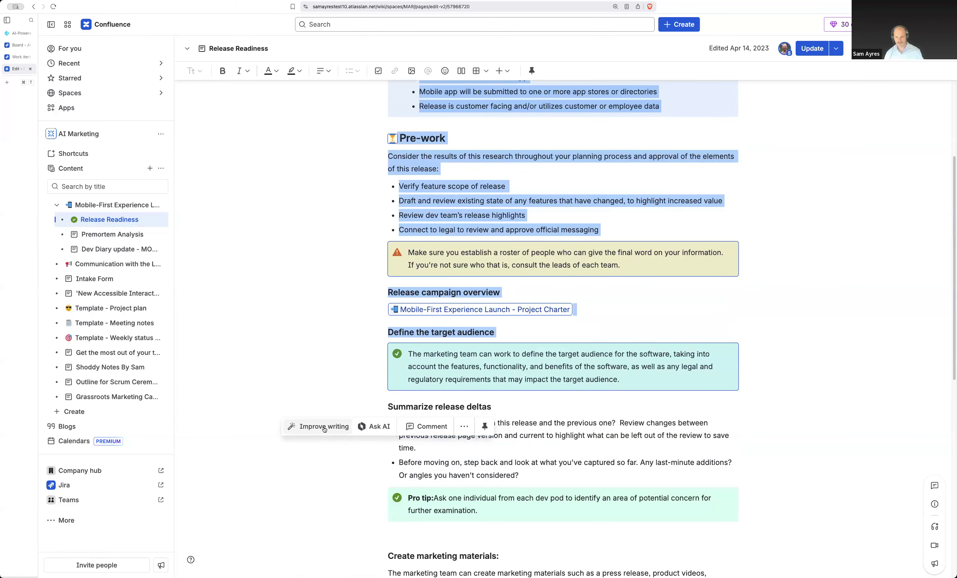
left_click(324, 426)
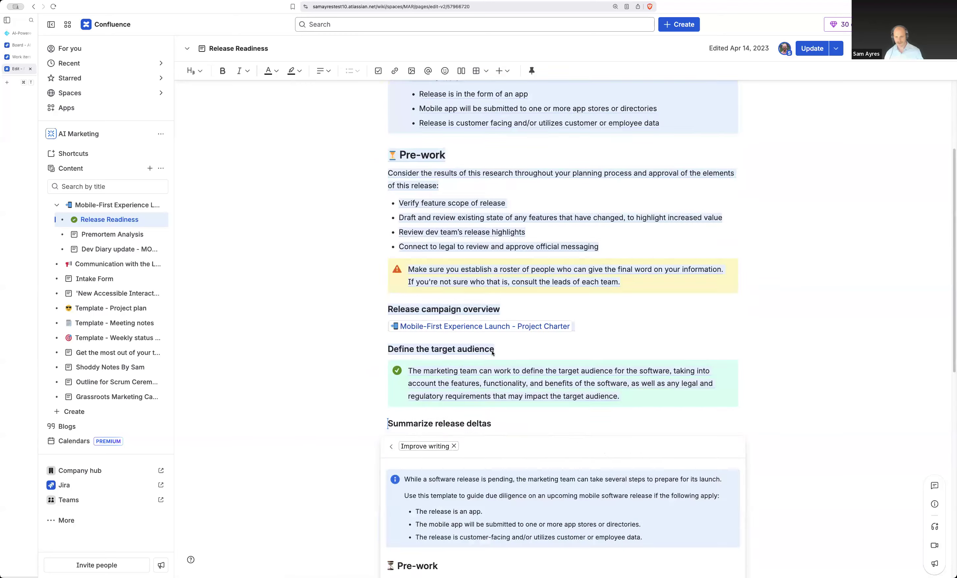
- Refine the improved text into a summary with Summarize writing, review it, then discard it and leave the editor
left_click(627, 340)
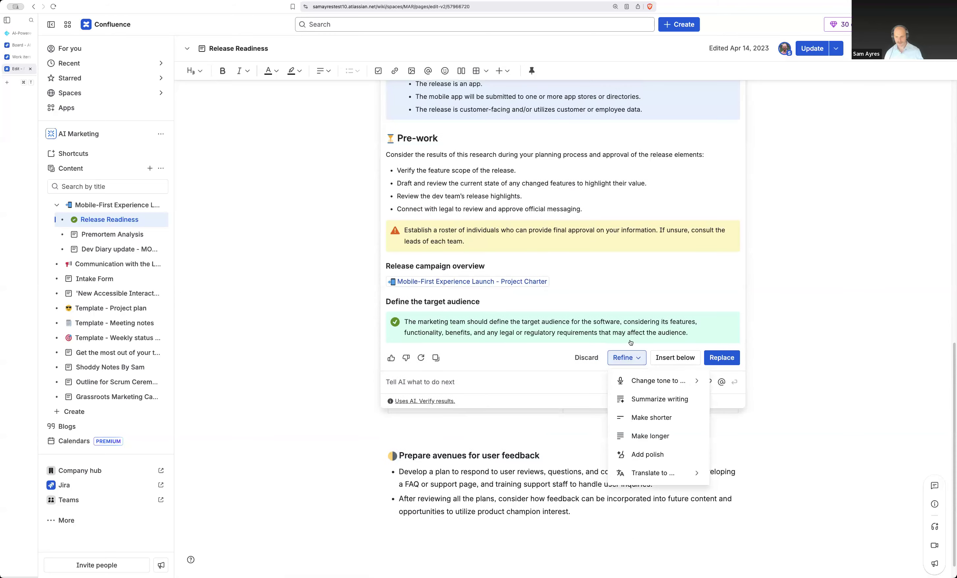
left_click(658, 399)
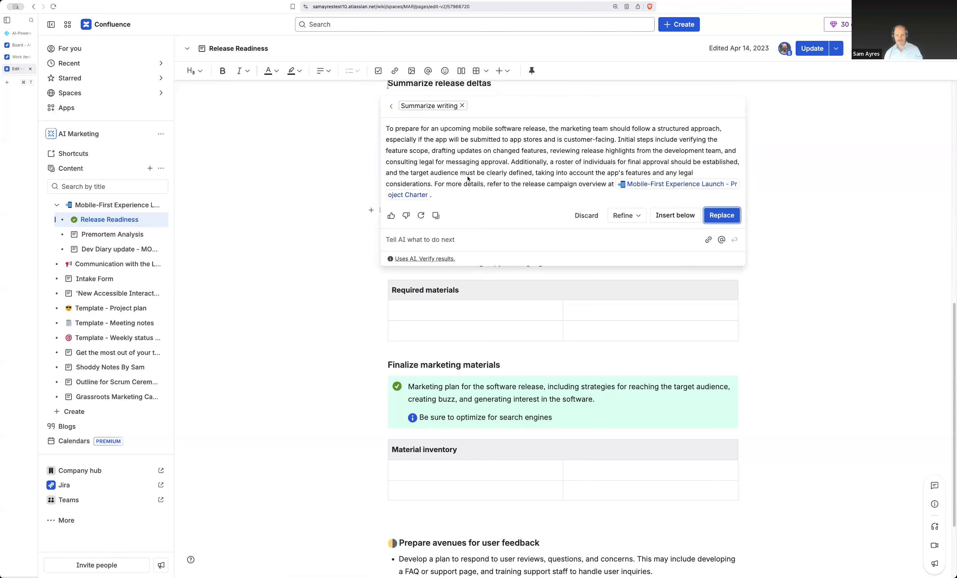
left_click(400, 131)
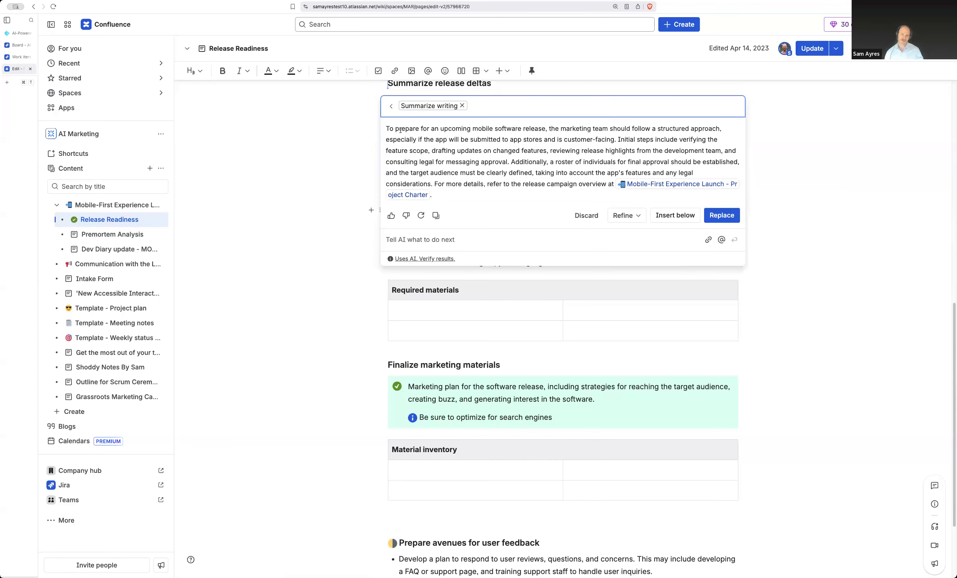
left_click_drag(388, 128, 471, 188)
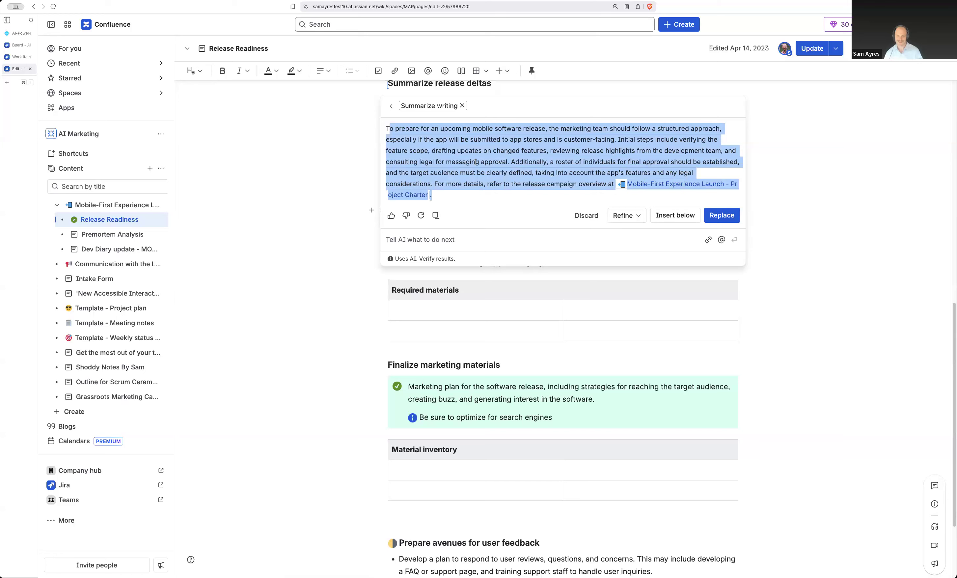
left_click(385, 128)
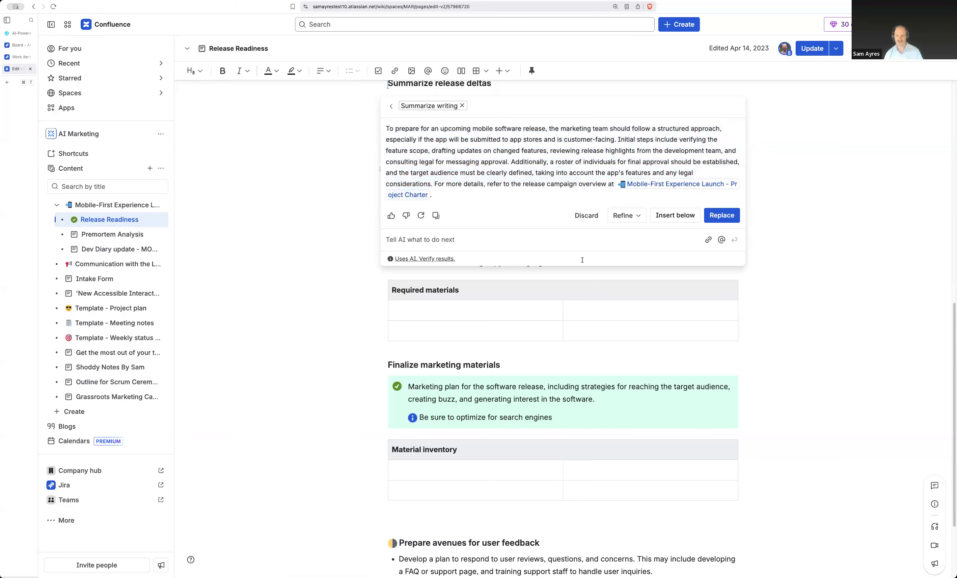
left_click(586, 216)
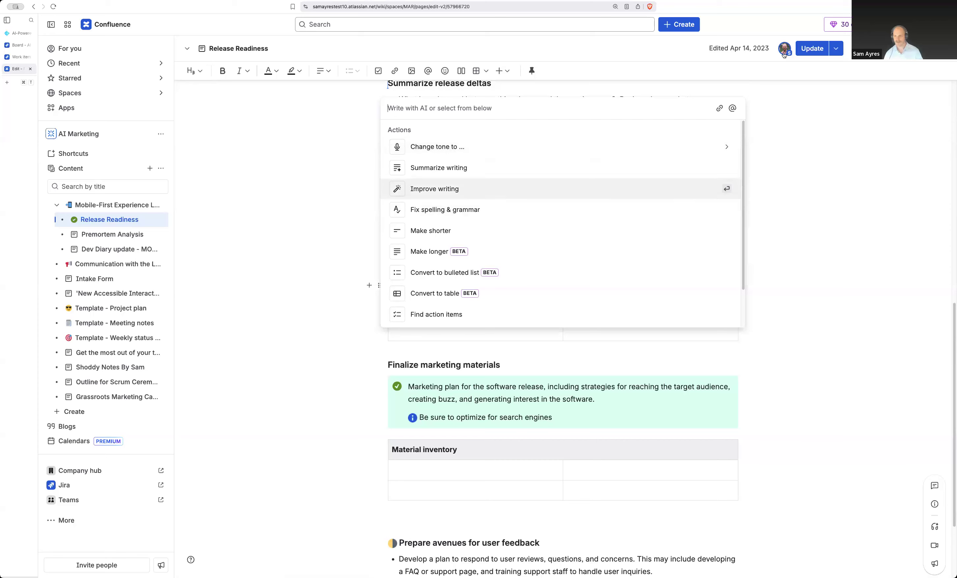
left_click(805, 181)
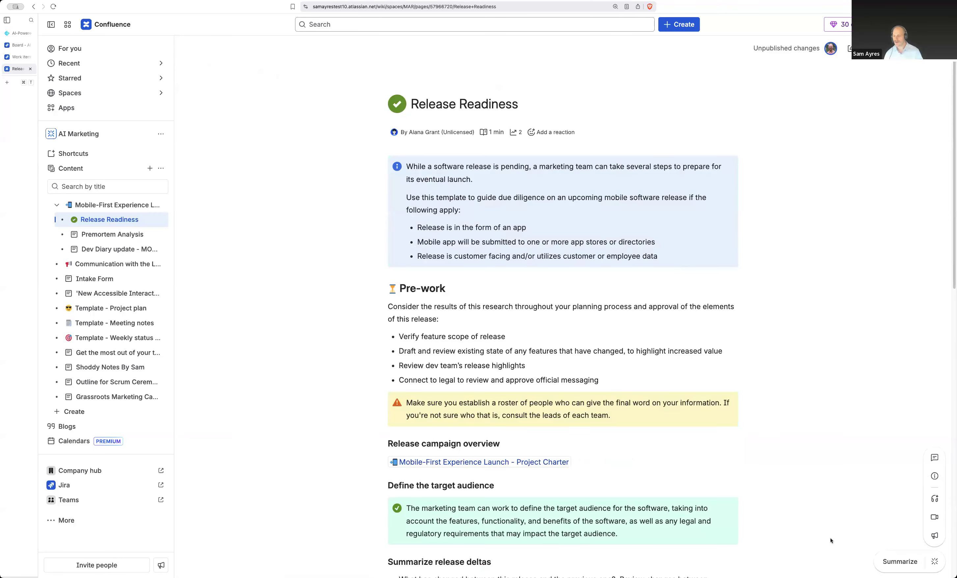
- Generate an AI summary of the published Release Readiness page, read through it and close it
left_click(908, 565)
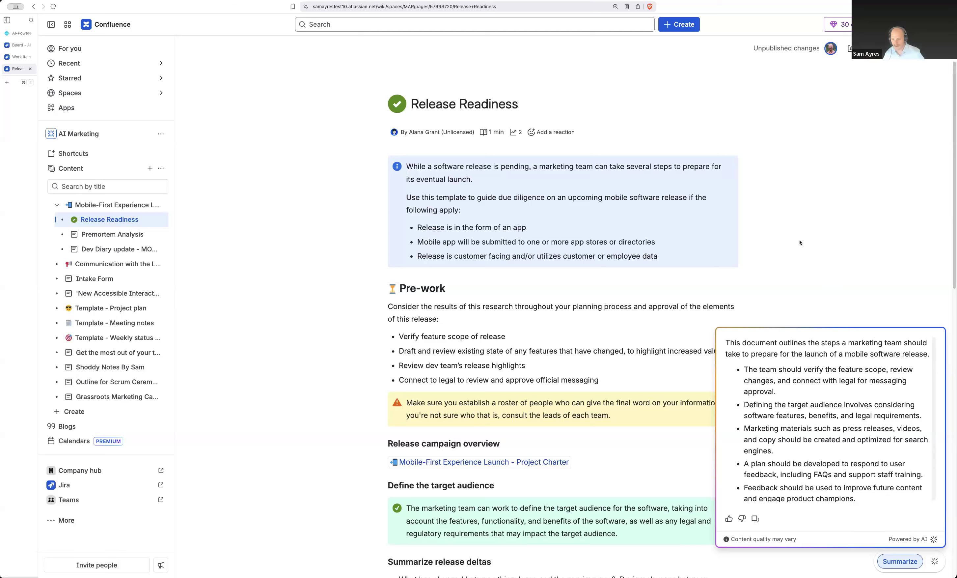
left_click_drag(725, 342, 869, 495)
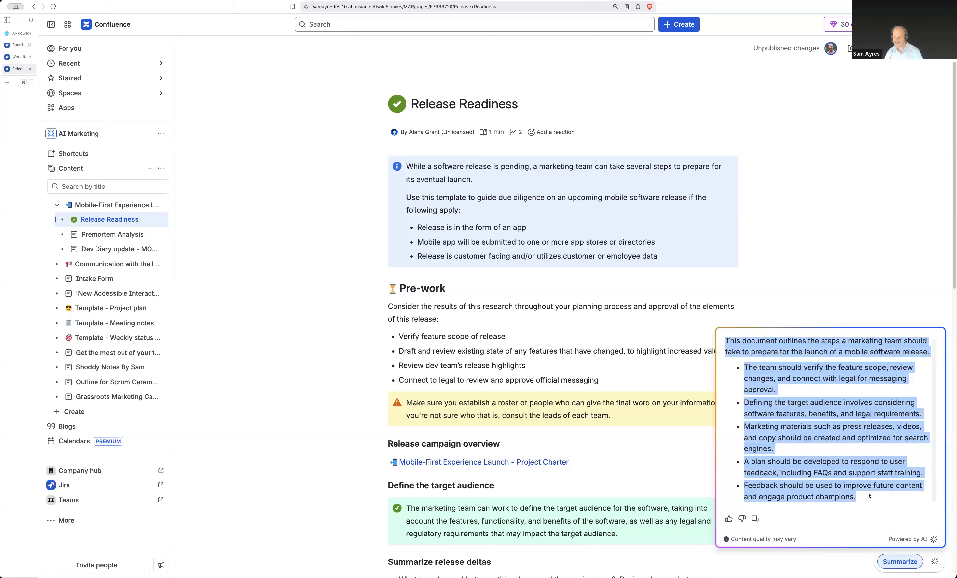
left_click(895, 240)
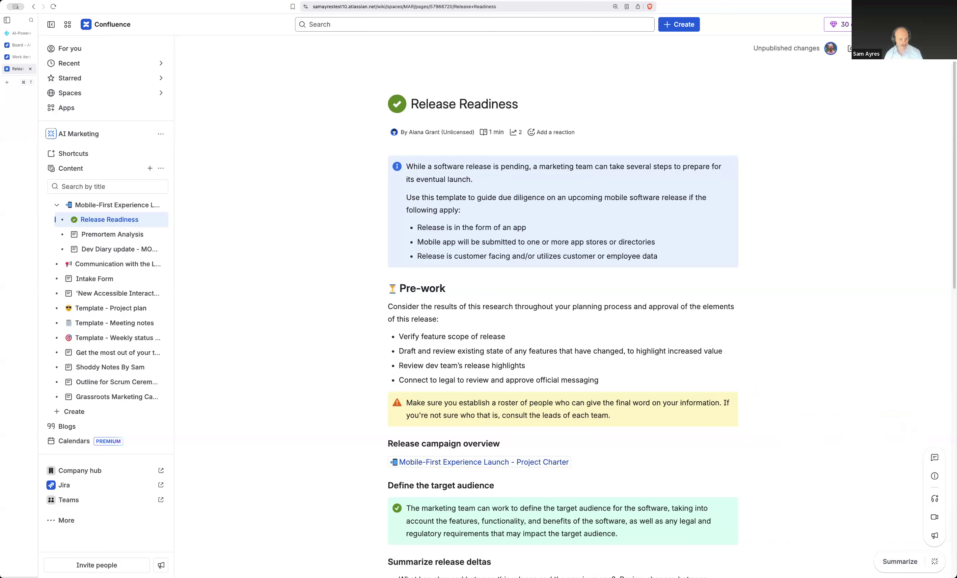
- Examine the available Jira and Confluence AI features under "Current features and coming soon!" on the AI-Powered Productivity webinar page
left_click(17, 44)
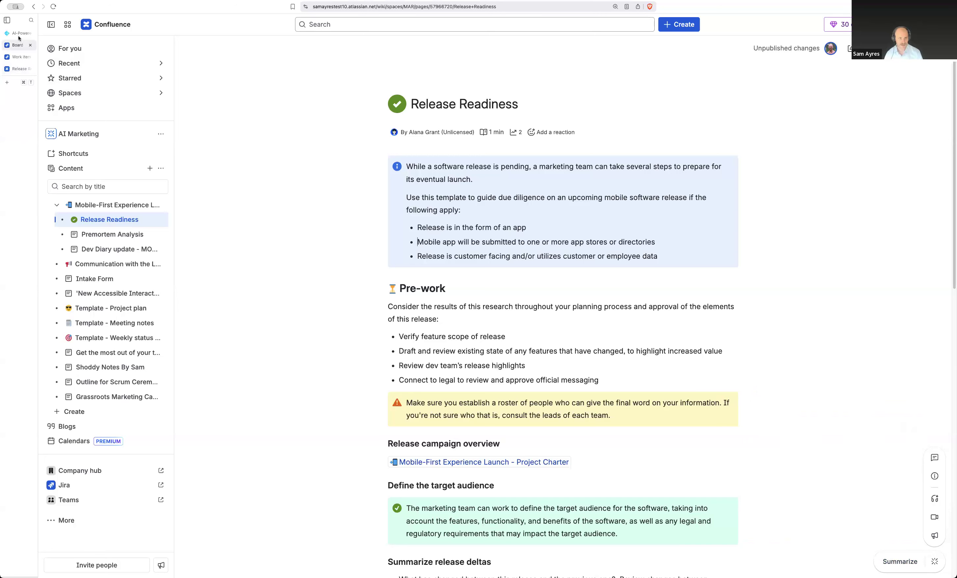
left_click(18, 35)
scroll(293, 240, "down", 10)
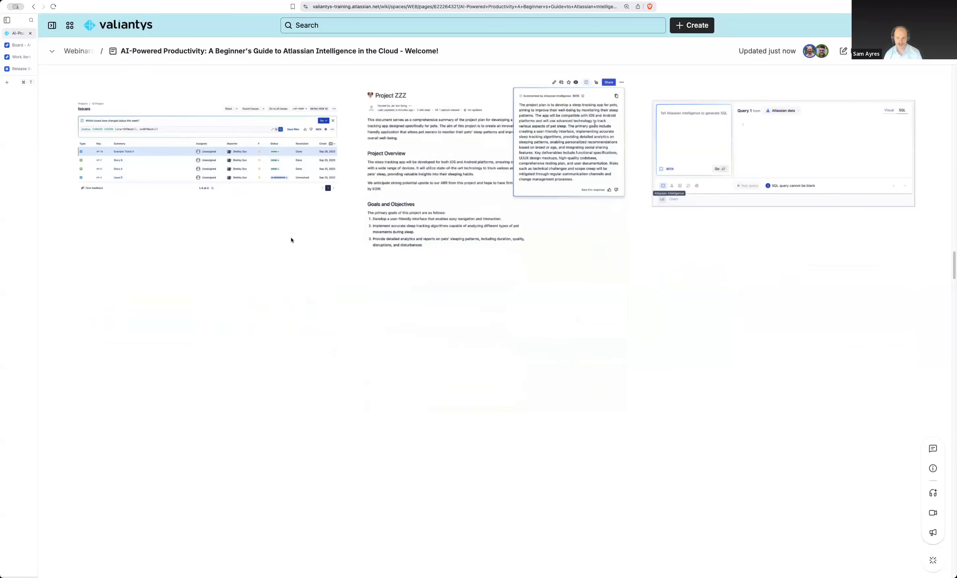
scroll(291, 239, "down", 7)
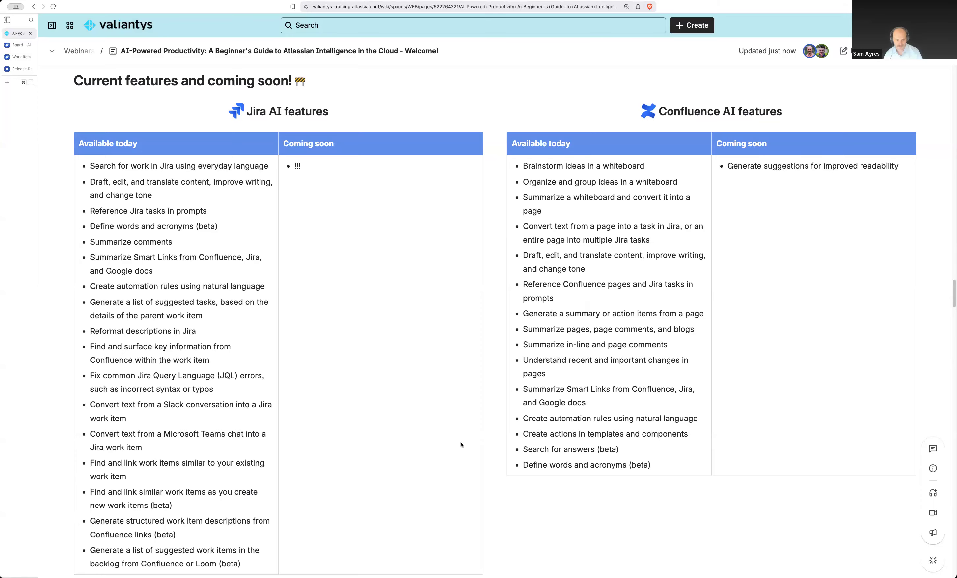
scroll(446, 395, "down", 1)
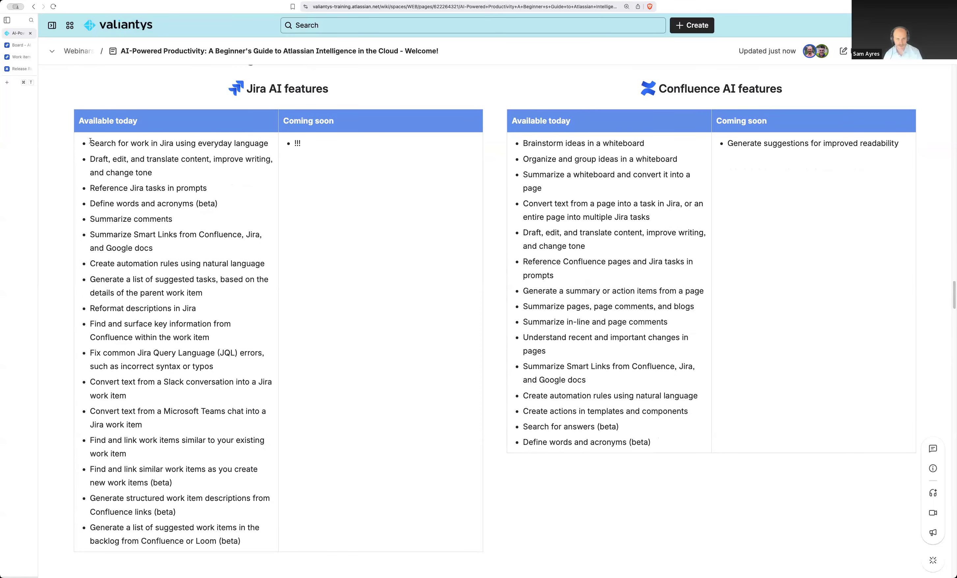
left_click_drag(99, 143, 242, 541)
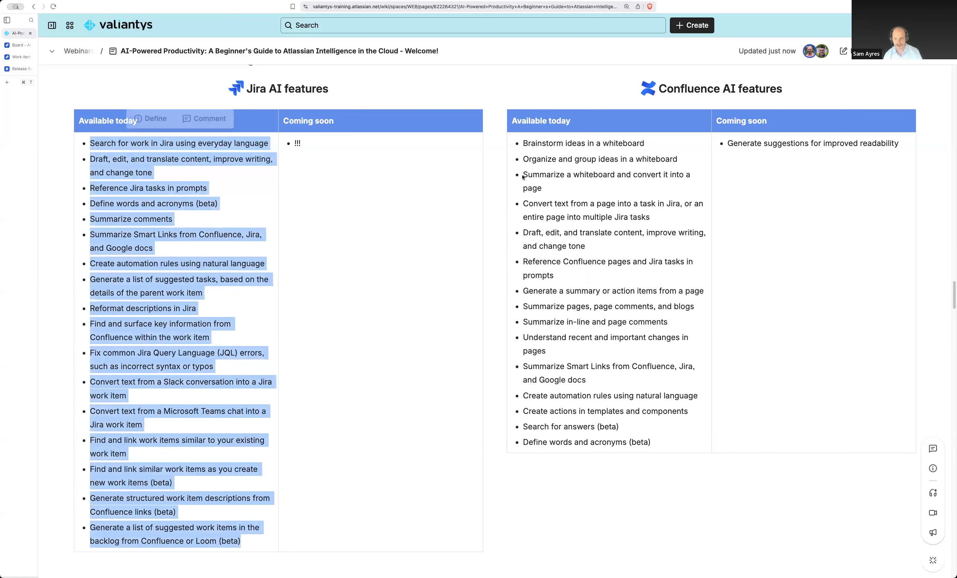
left_click_drag(523, 143, 662, 443)
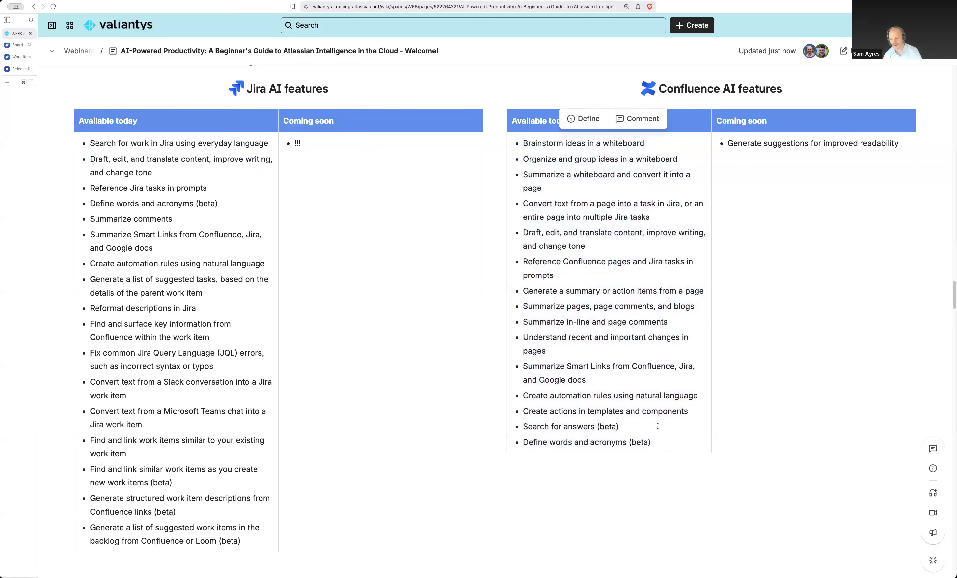
left_click(532, 232)
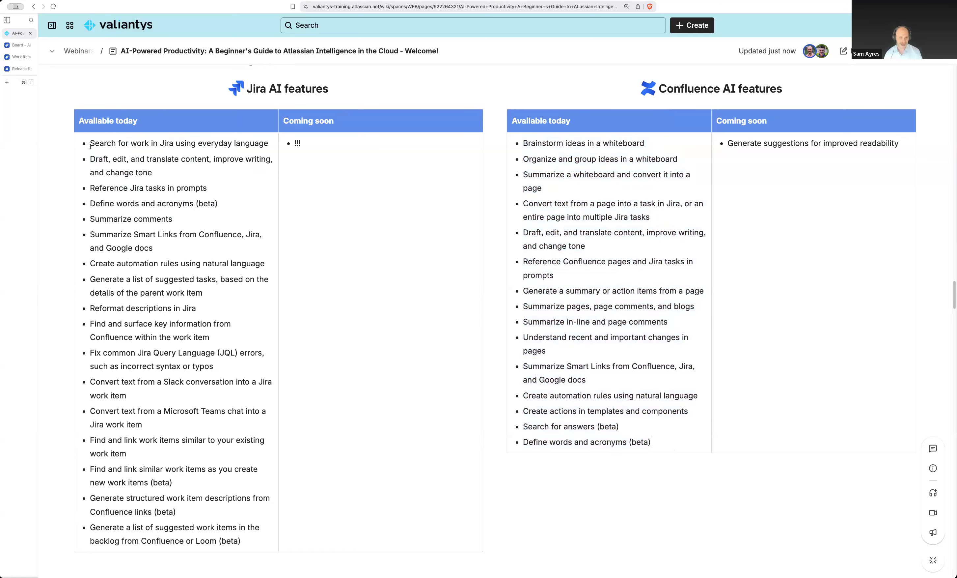
left_click_drag(90, 143, 241, 541)
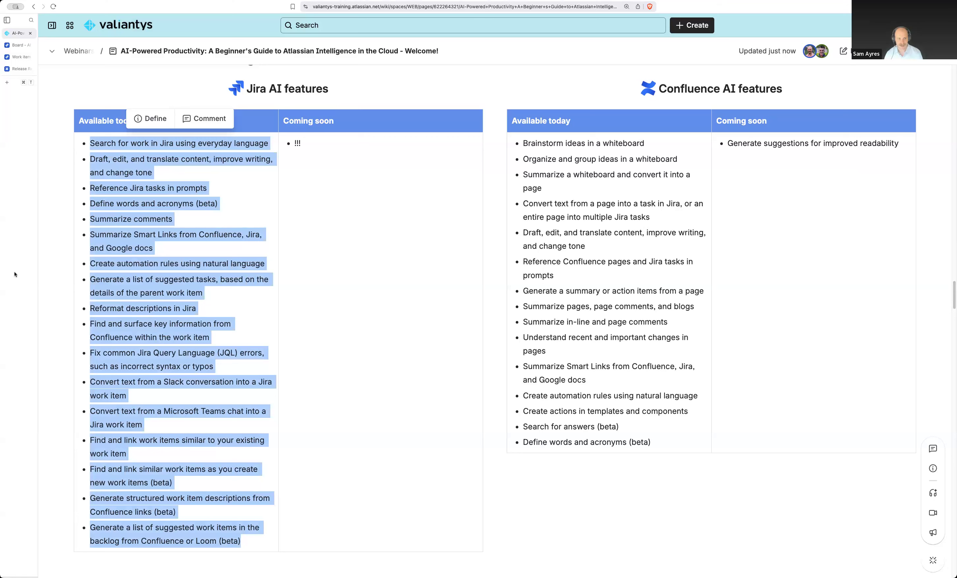
- Bring up Atlassian Support's Explore AI features article and enlarge the page zoom by two levels for reading
key("super+Tab")
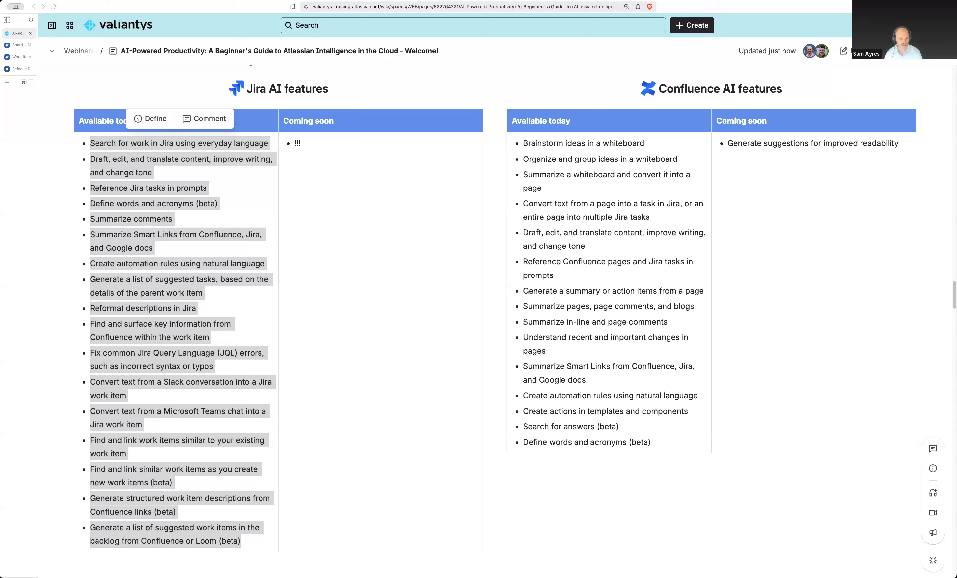
left_click(19, 68)
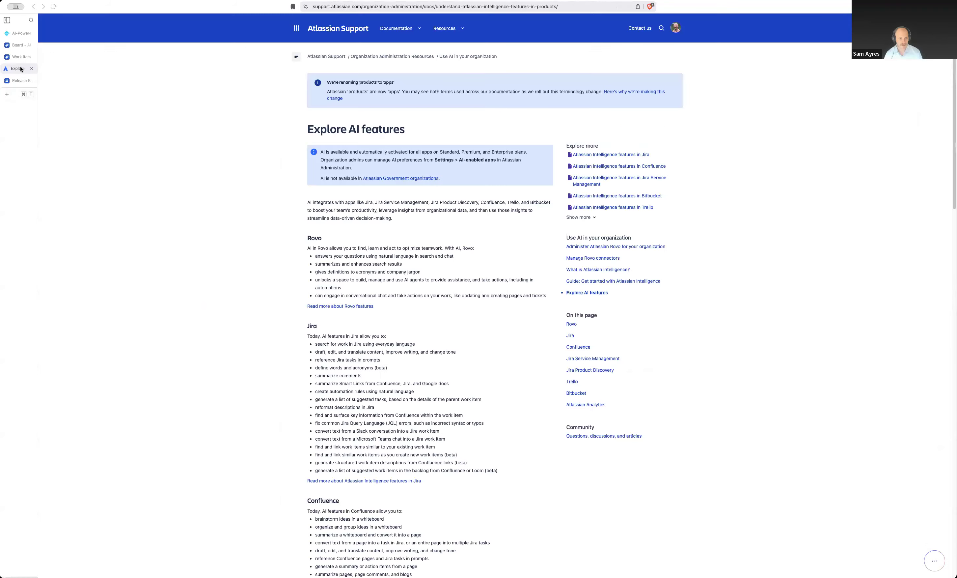
scroll(274, 194, "down", 10)
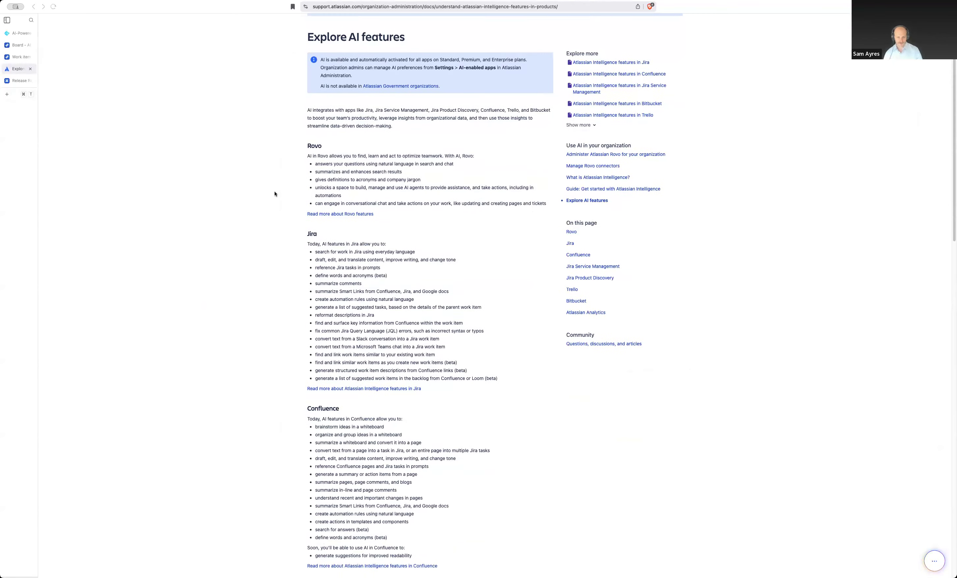
scroll(274, 193, "up", 8)
scroll(283, 284, "up", 2)
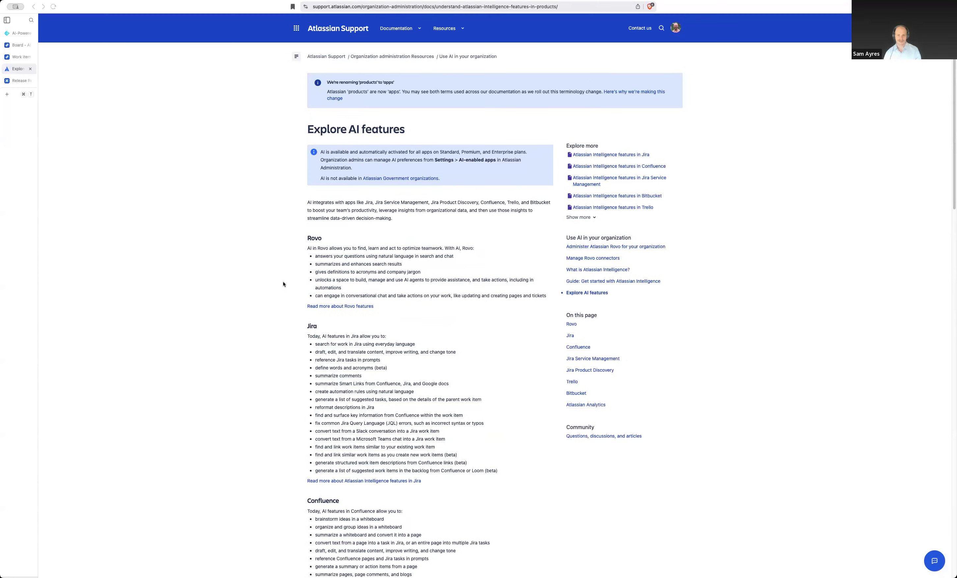
scroll(308, 218, "down", 5)
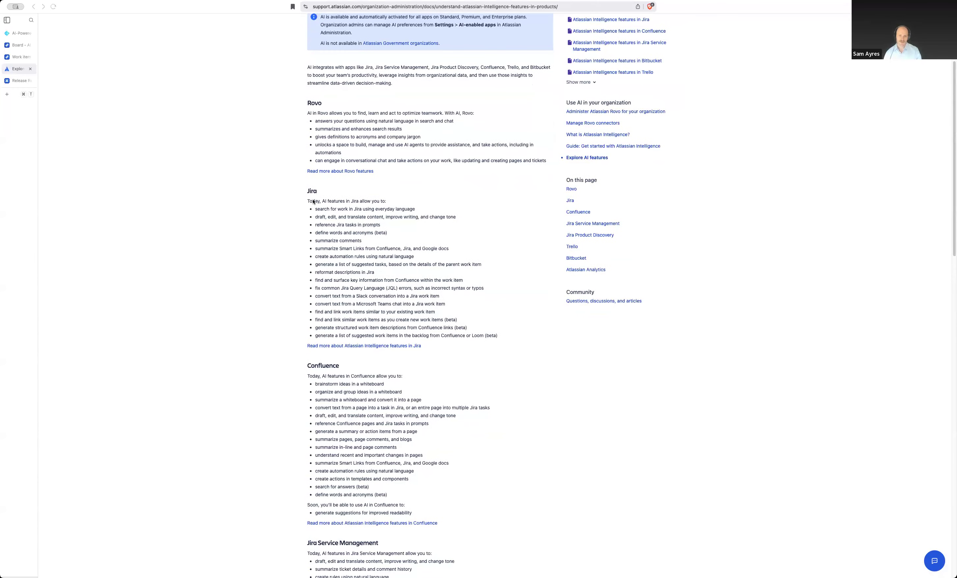
left_click(949, 6)
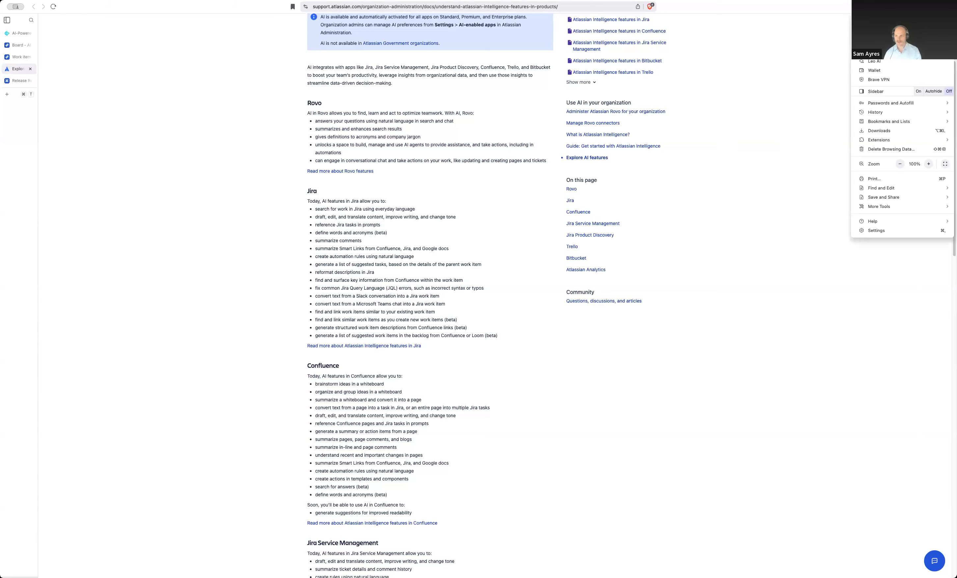
left_click(928, 164)
left_click(929, 164)
- Examine the article's AI features for Jira Service Management and the remaining apps, then return to the start of the article
scroll(380, 470, "down", 8)
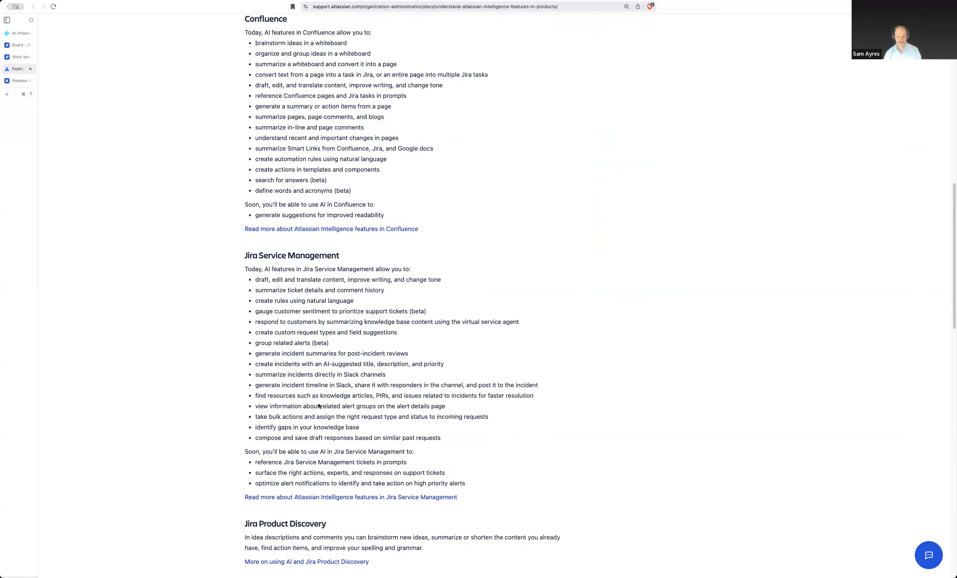
scroll(319, 406, "down", 2)
left_click_drag(255, 245, 451, 406)
scroll(234, 218, "down", 5)
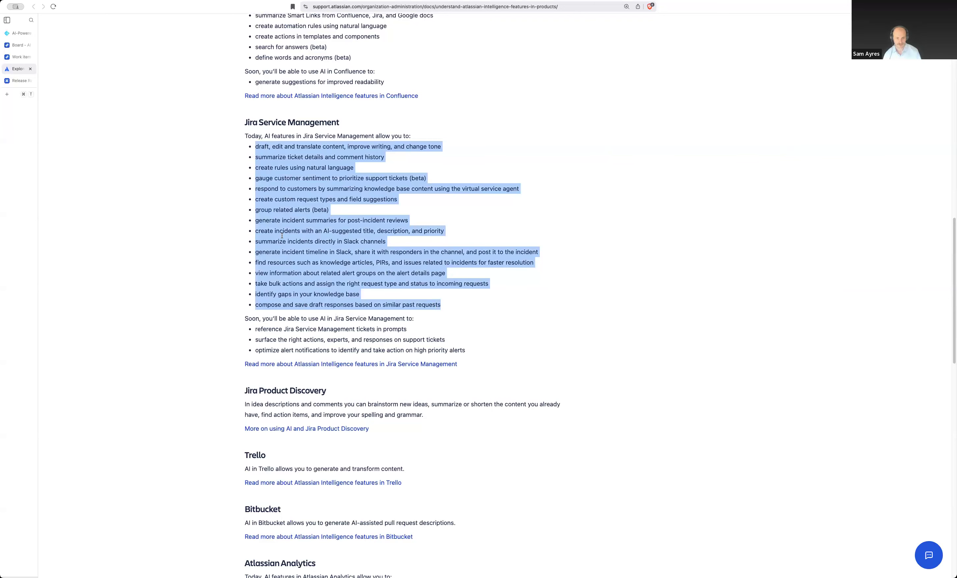
scroll(312, 364, "down", 4)
double_click(300, 338)
scroll(319, 385, "down", 4)
scroll(325, 392, "up", 5)
scroll(330, 390, "down", 15)
scroll(325, 351, "up", 20)
scroll(320, 340, "up", 20)
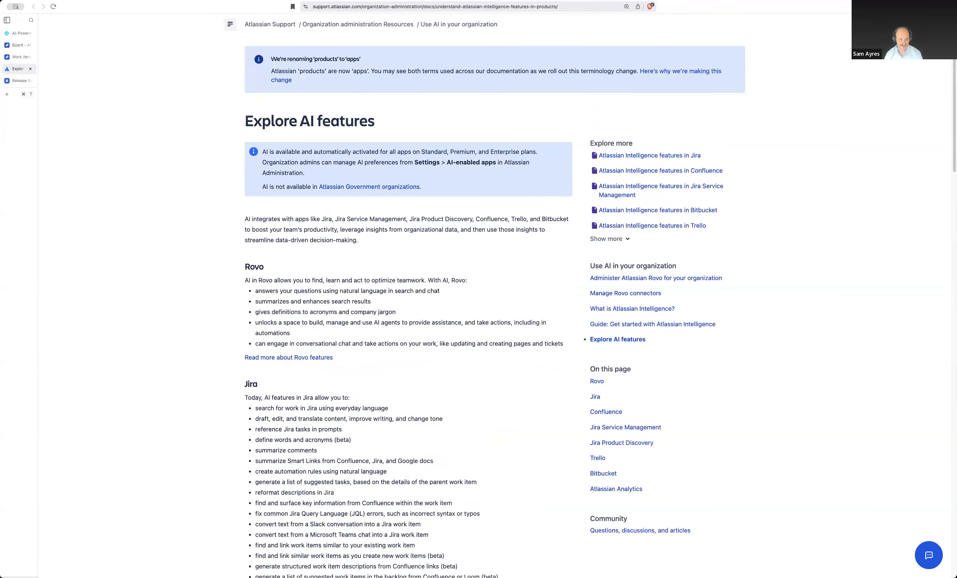
scroll(513, 296, "up", 2)
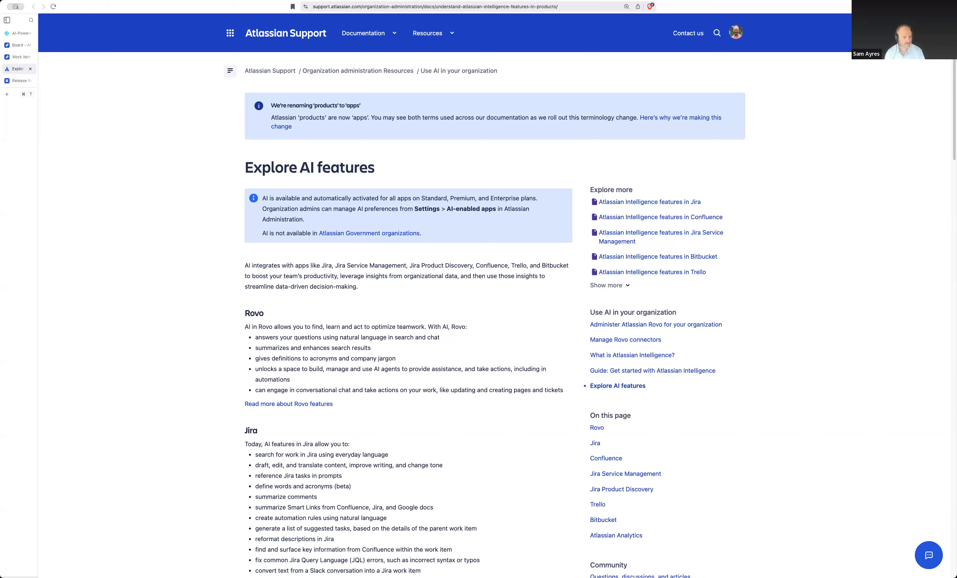
- Return to the AI-Powered Productivity webinar page and go through it from Jira Service Management to the Custom solutions comparison
left_click(16, 33)
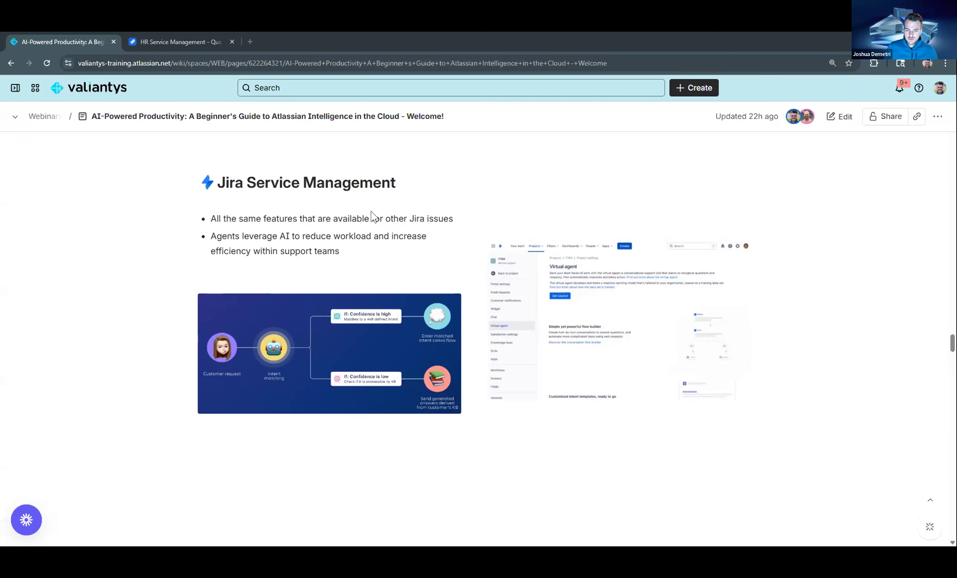
scroll(366, 218, "down", 1)
scroll(355, 220, "down", 5)
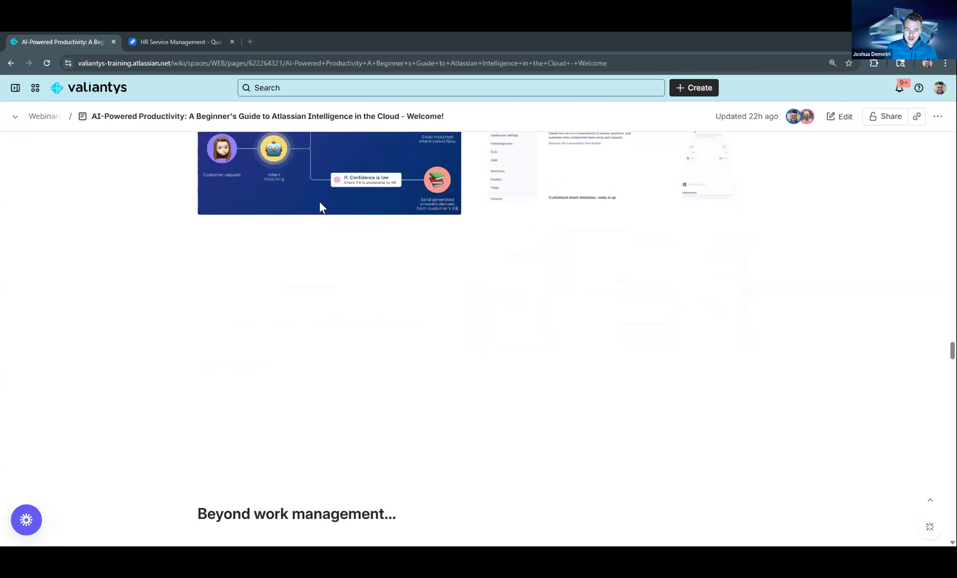
scroll(316, 221, "down", 3)
scroll(281, 220, "up", 1)
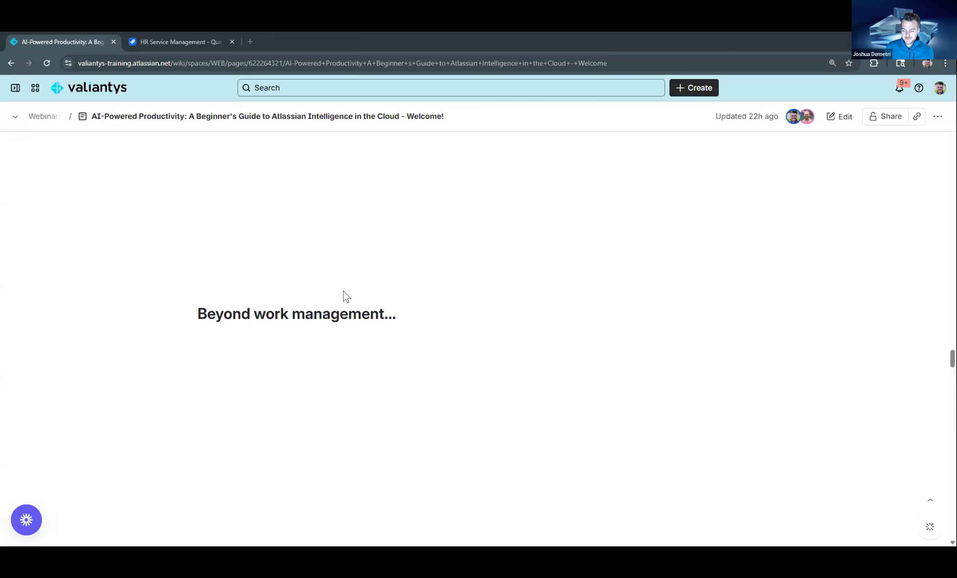
scroll(346, 301, "down", 8)
scroll(349, 293, "down", 3)
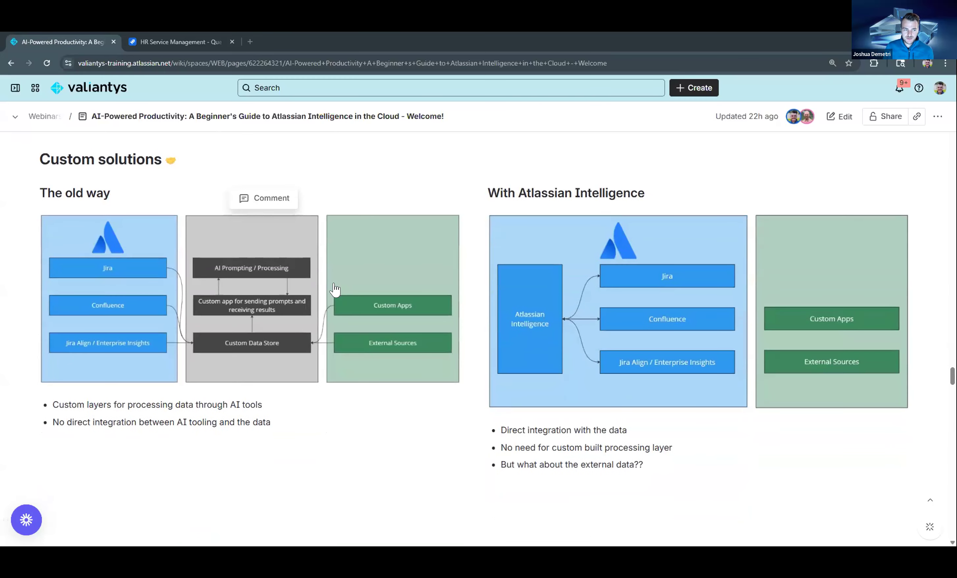